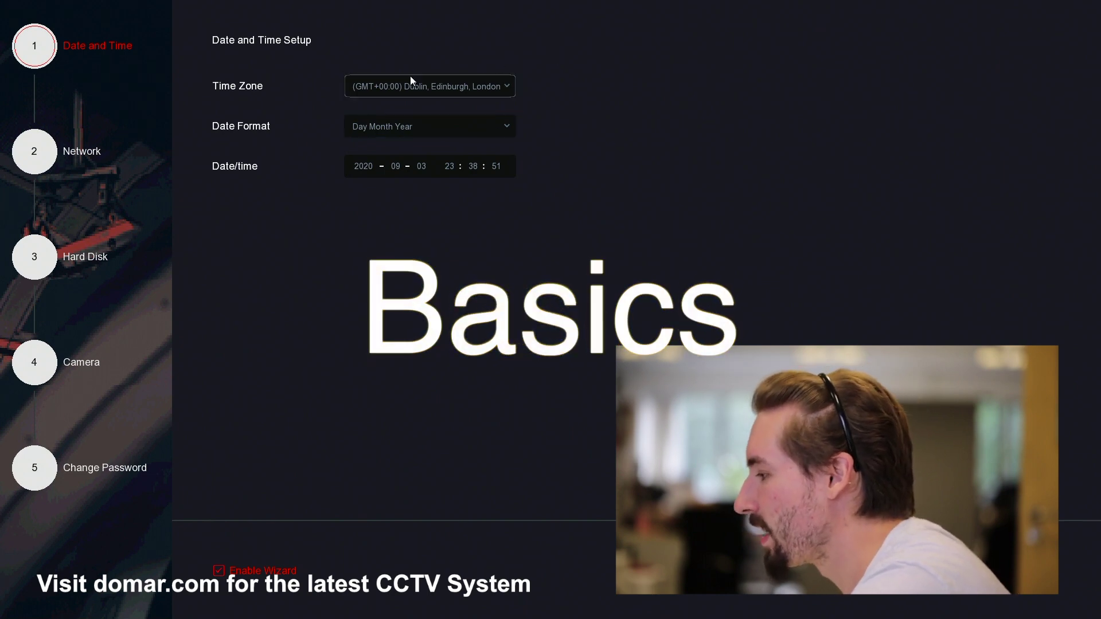
- Keep the GMT+00:00 Dublin time zone and Day Month Year date format, and confirm the date/time
click(436, 86)
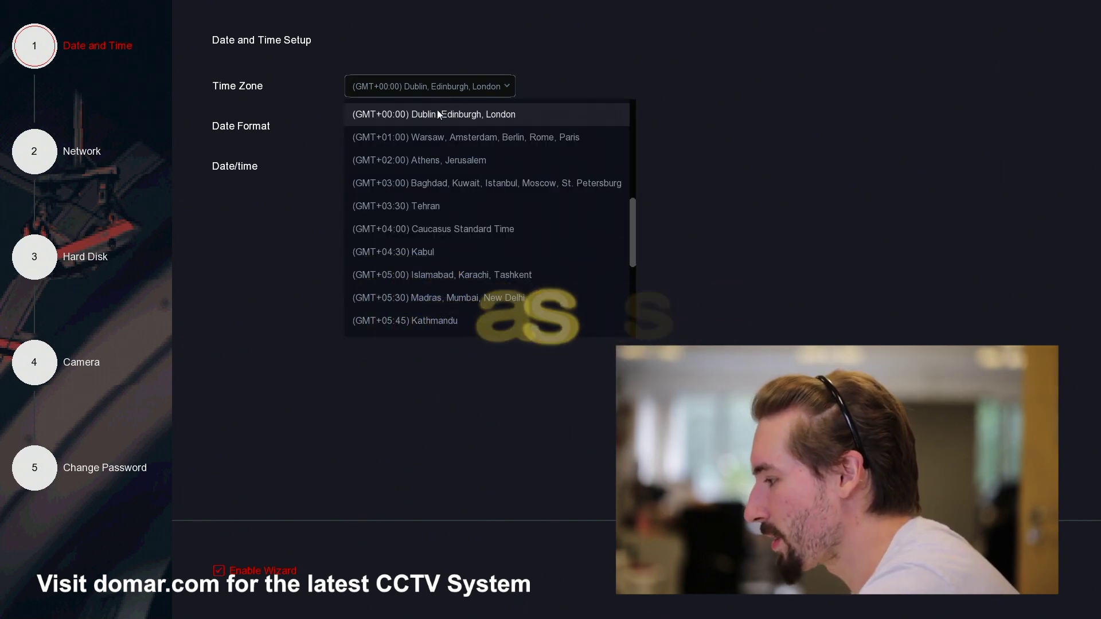
click(437, 114)
click(432, 123)
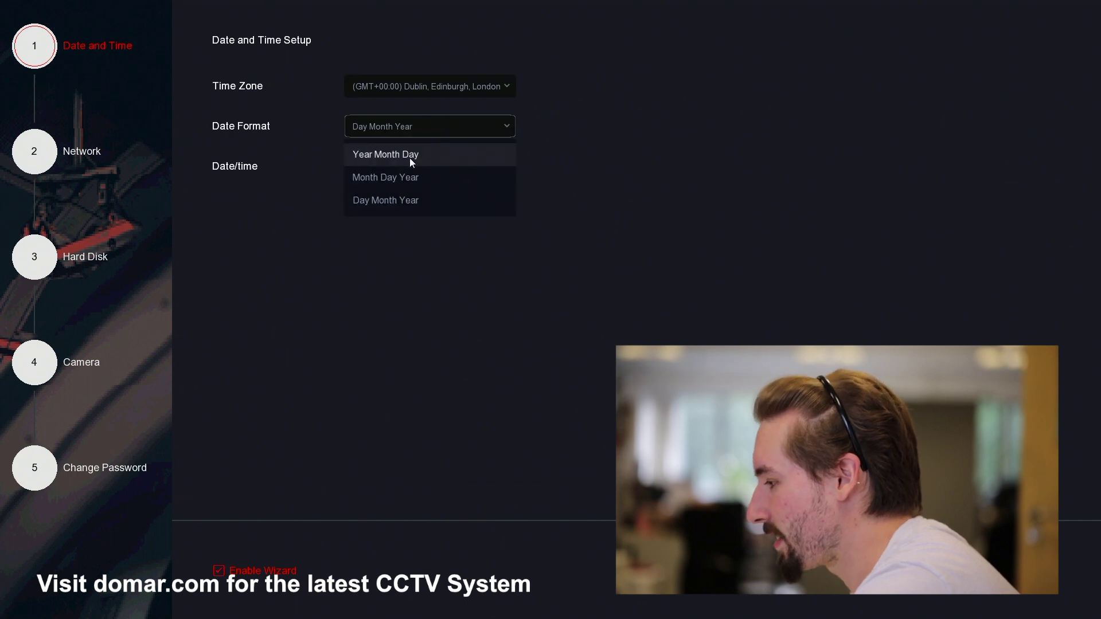
click(390, 204)
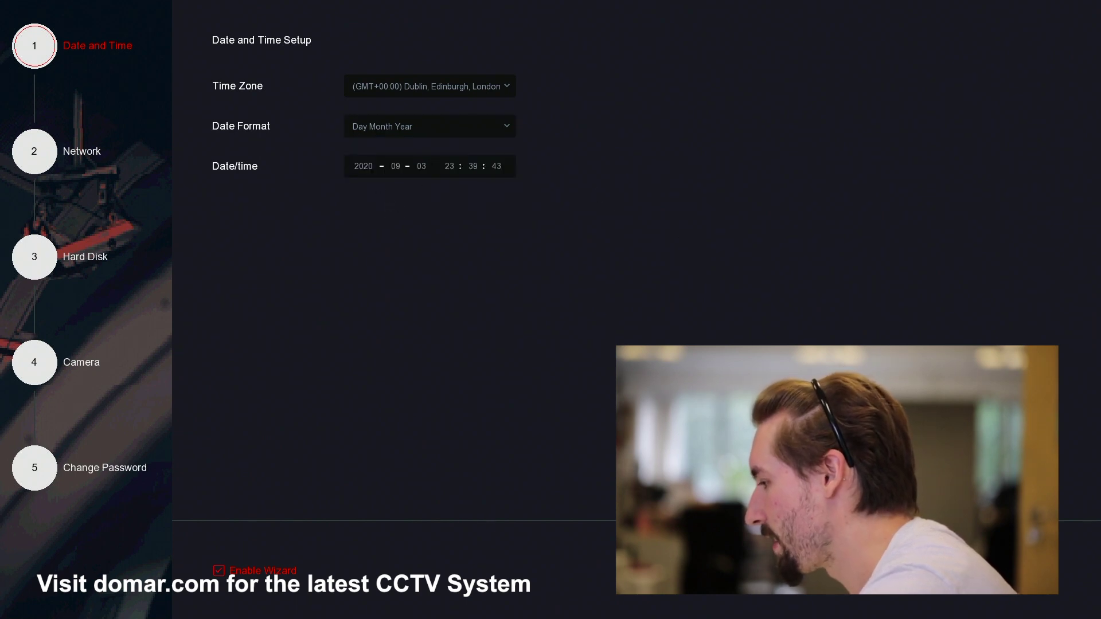
click(459, 172)
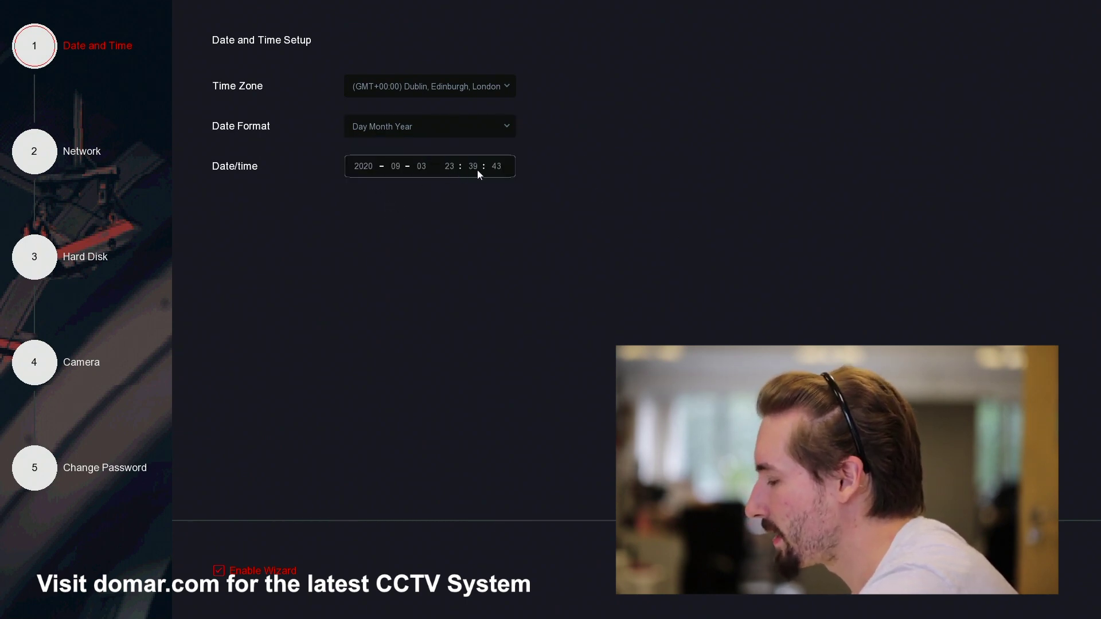
click(386, 209)
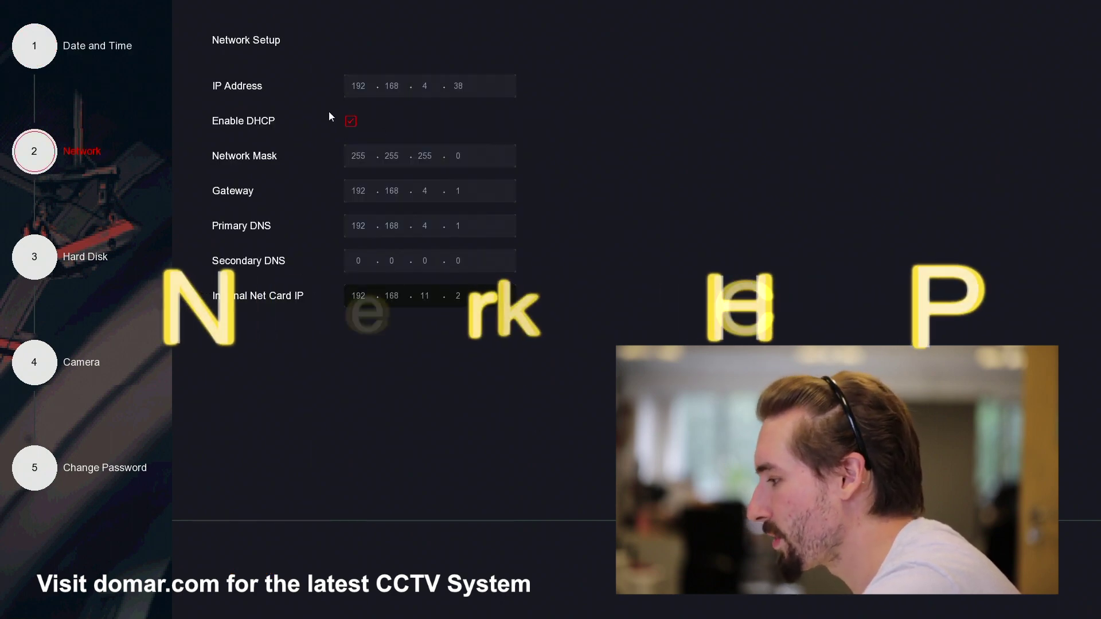
- Set Secondary DNS to 8.8.4.4 with DHCP enabled, and dismiss the disk-not-connected warning
click(351, 122)
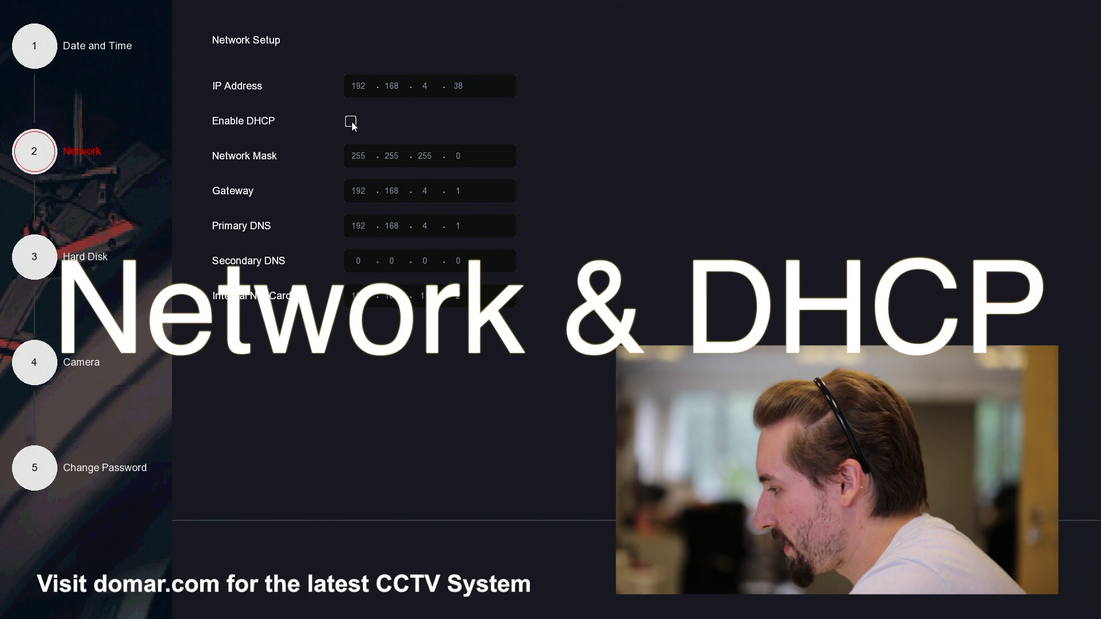
click(350, 121)
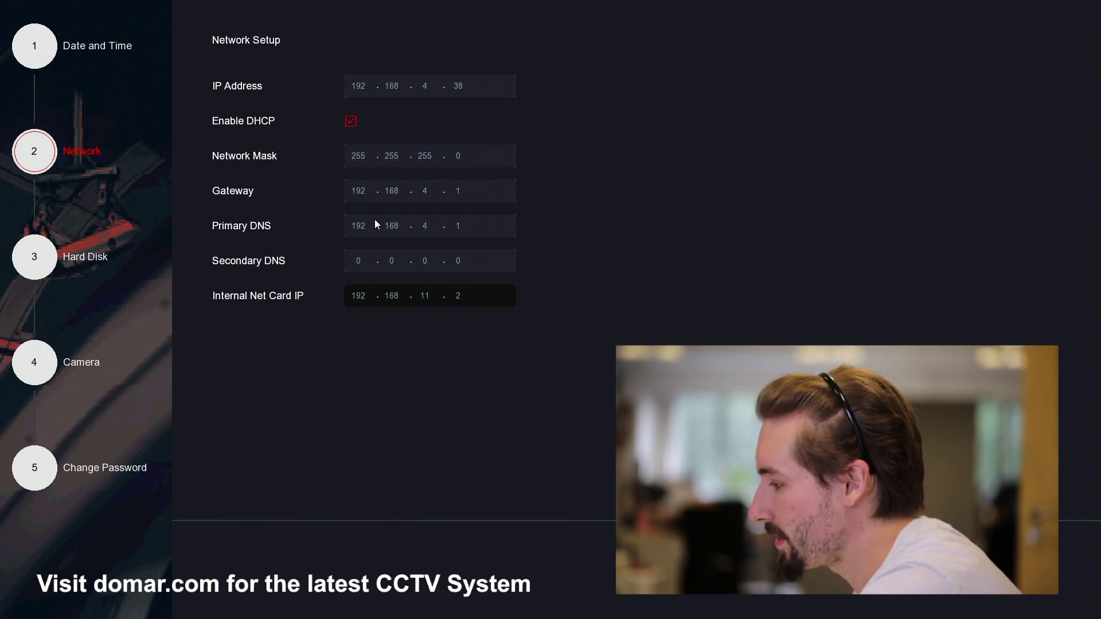
click(351, 121)
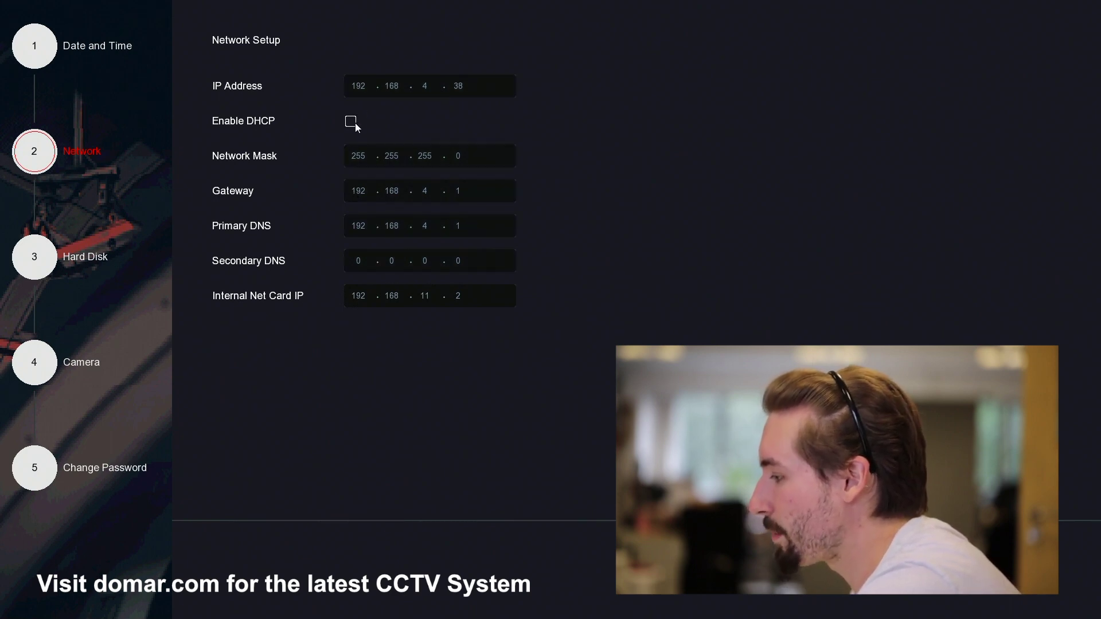
click(351, 122)
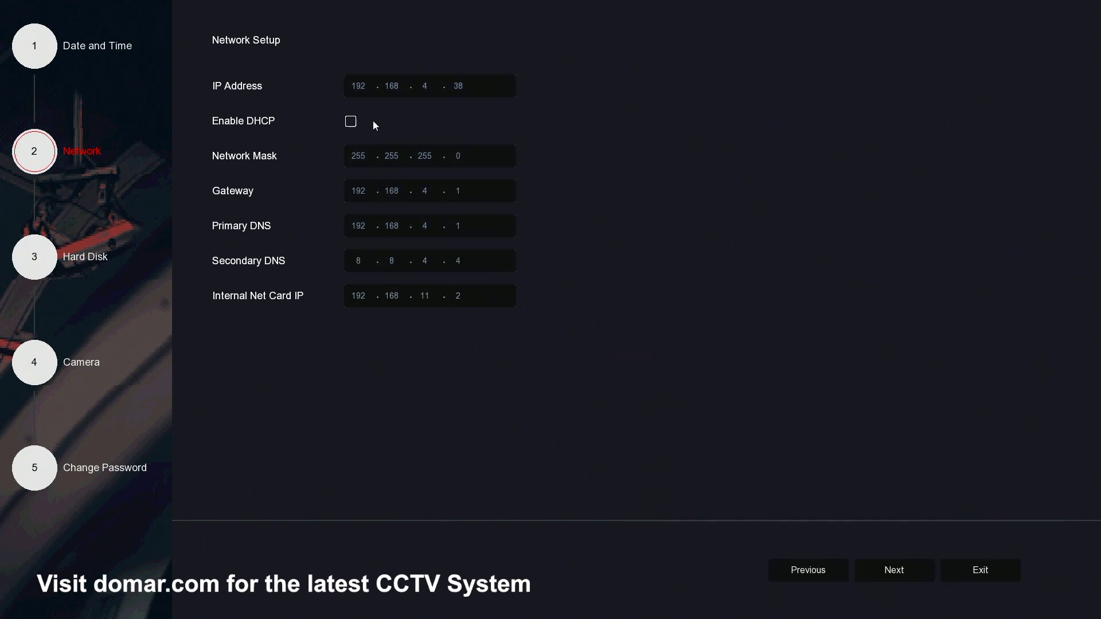
click(373, 122)
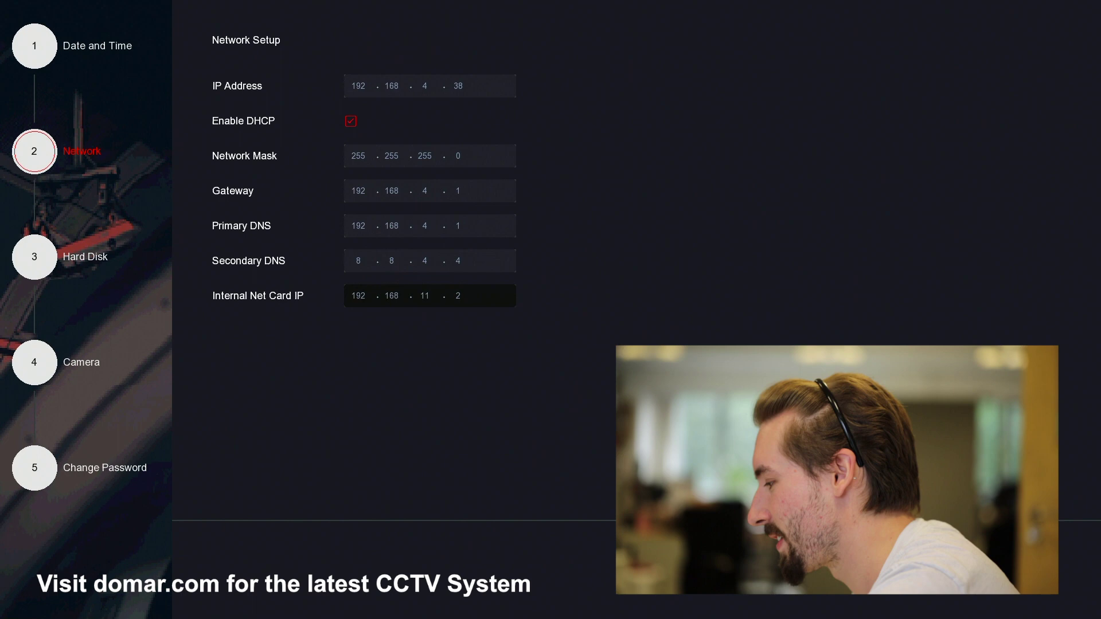
click(550, 359)
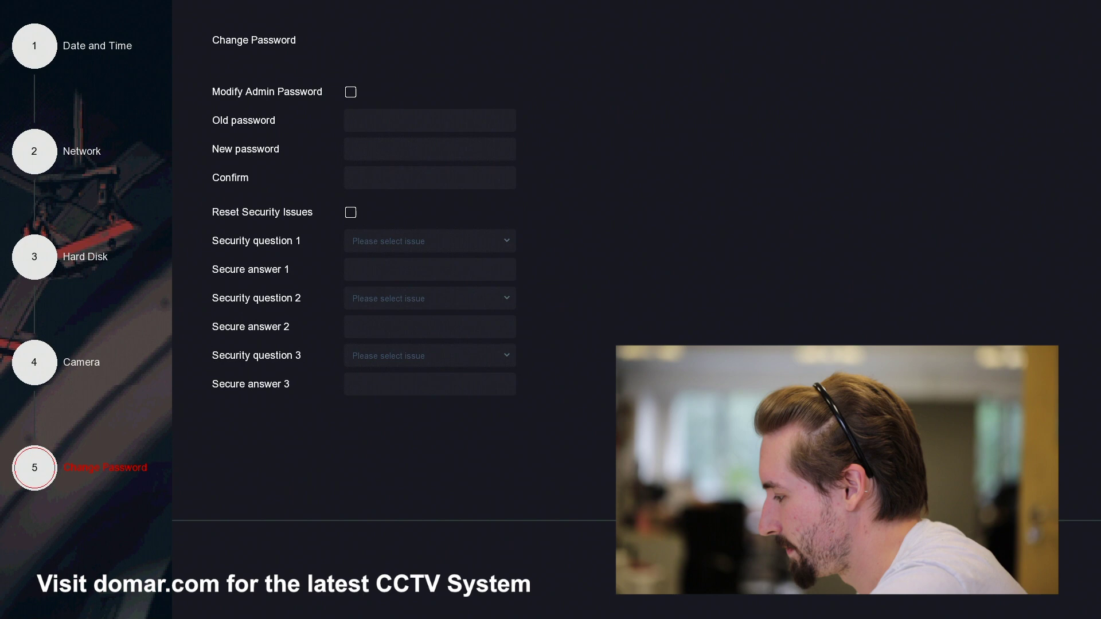
- Leave the wizard for live view and toggle the main menu over the 16-channel grid
click(546, 355)
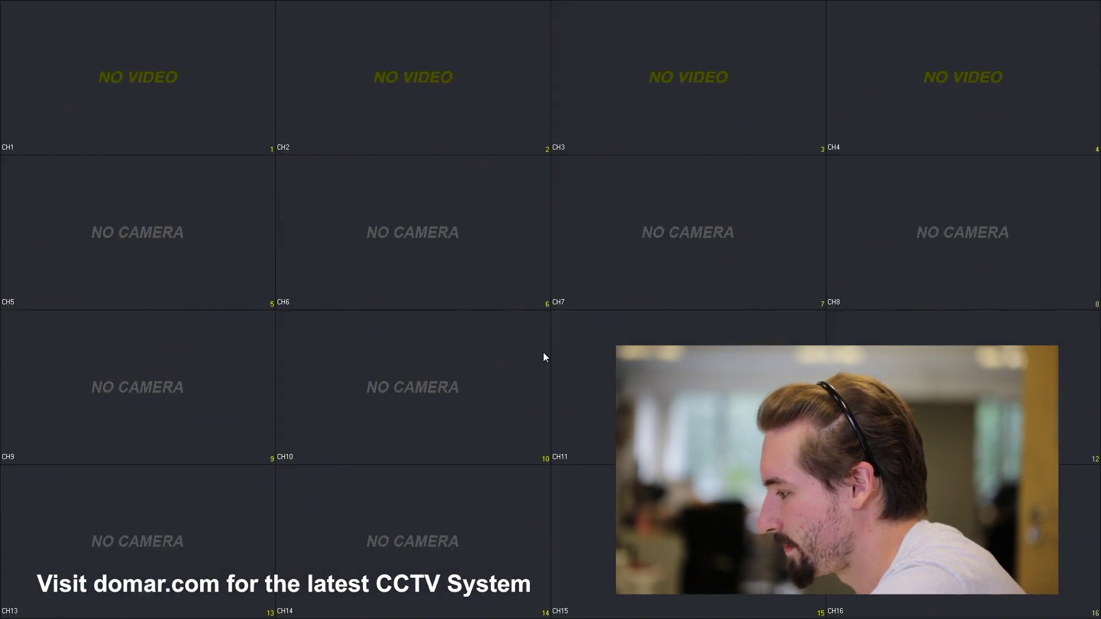
right_click(480, 216)
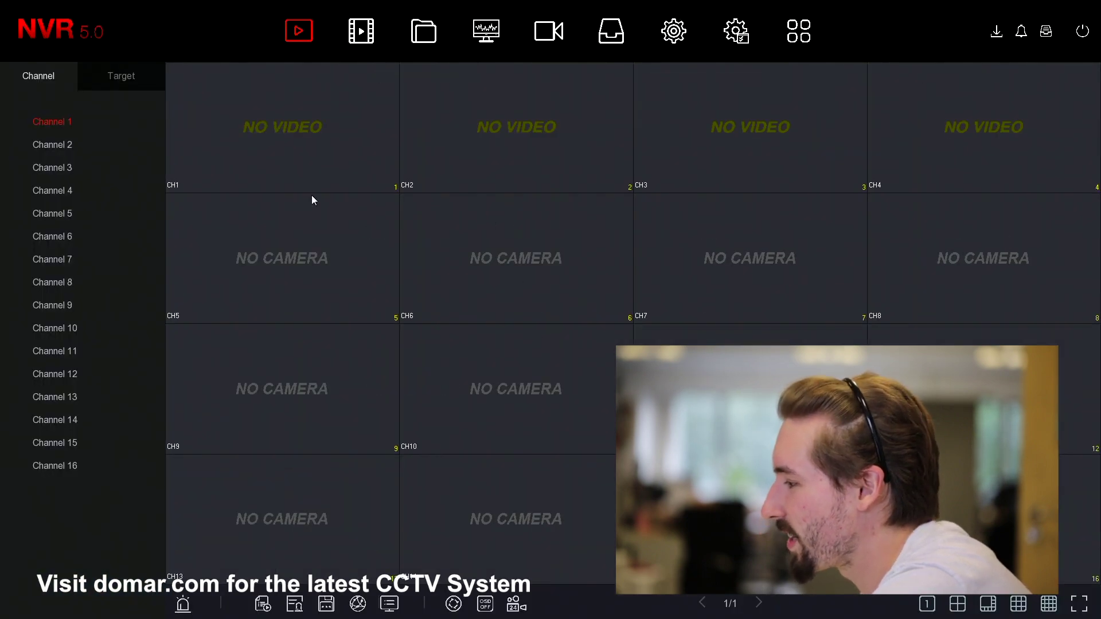
right_click(322, 185)
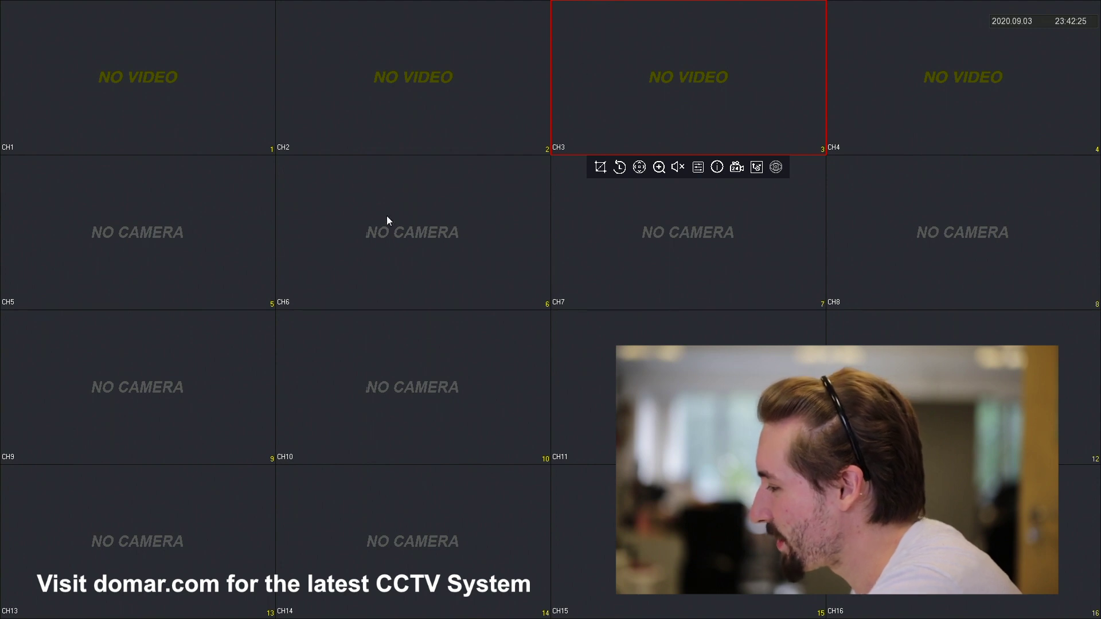
scroll(354, 106, up, 2)
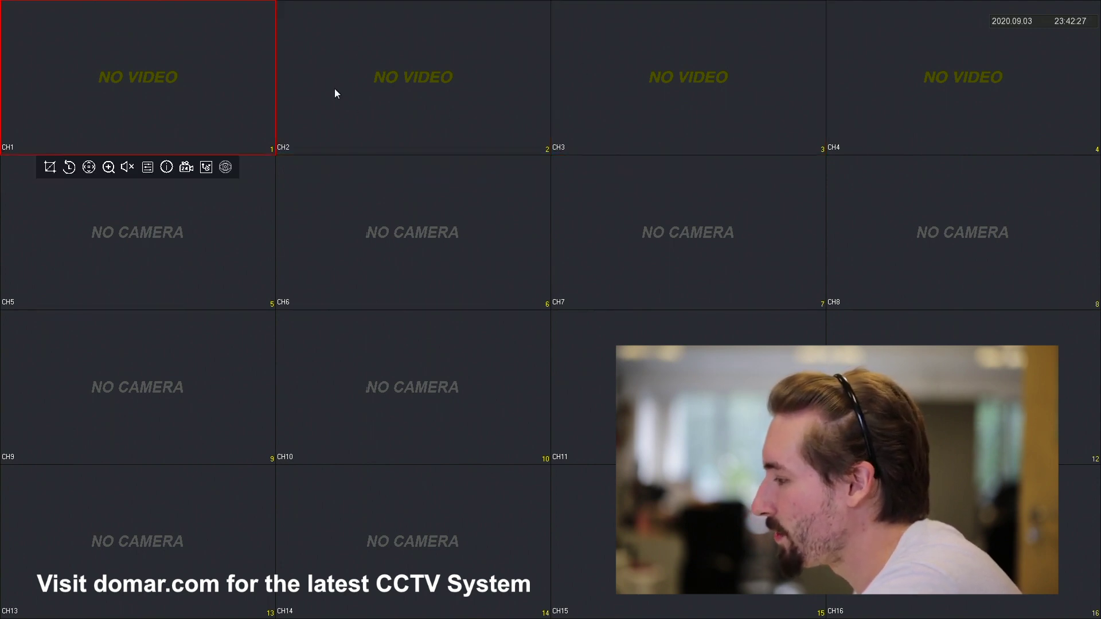
scroll(336, 93, down, 1)
- Select the CH2 and CH5 tiles and bring up the User login prompt
mouse_move(929, 108)
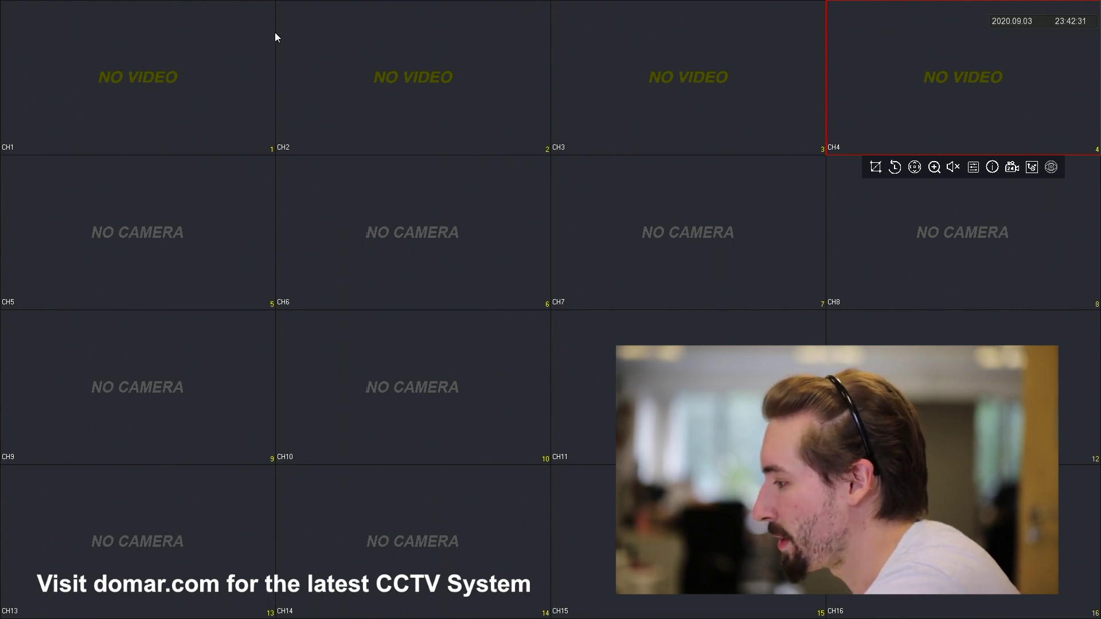
click(307, 66)
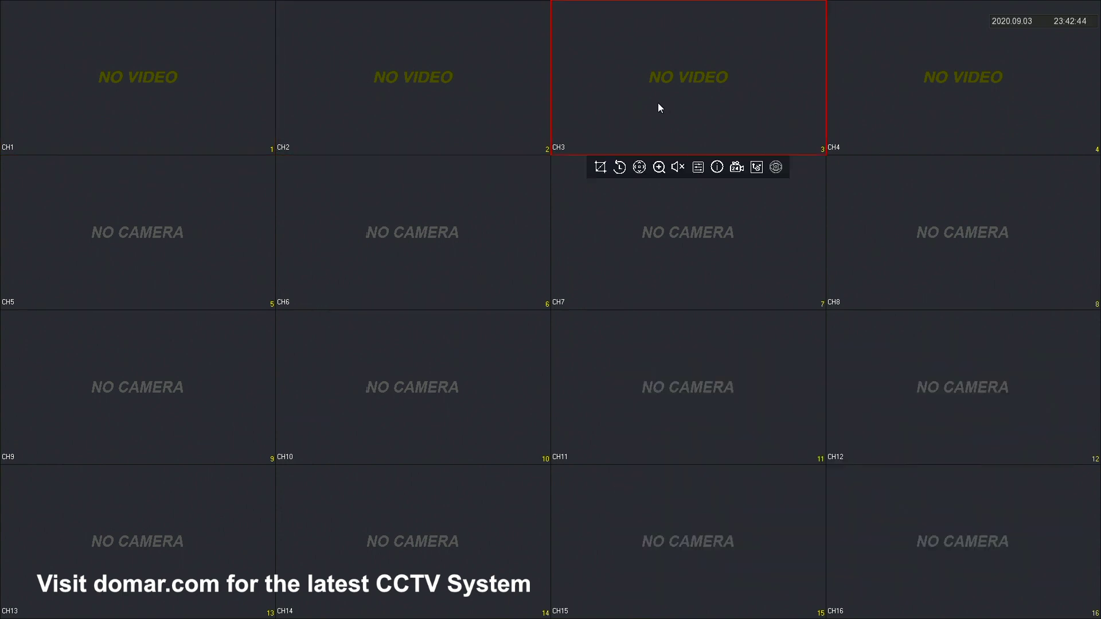
click(133, 166)
right_click(98, 116)
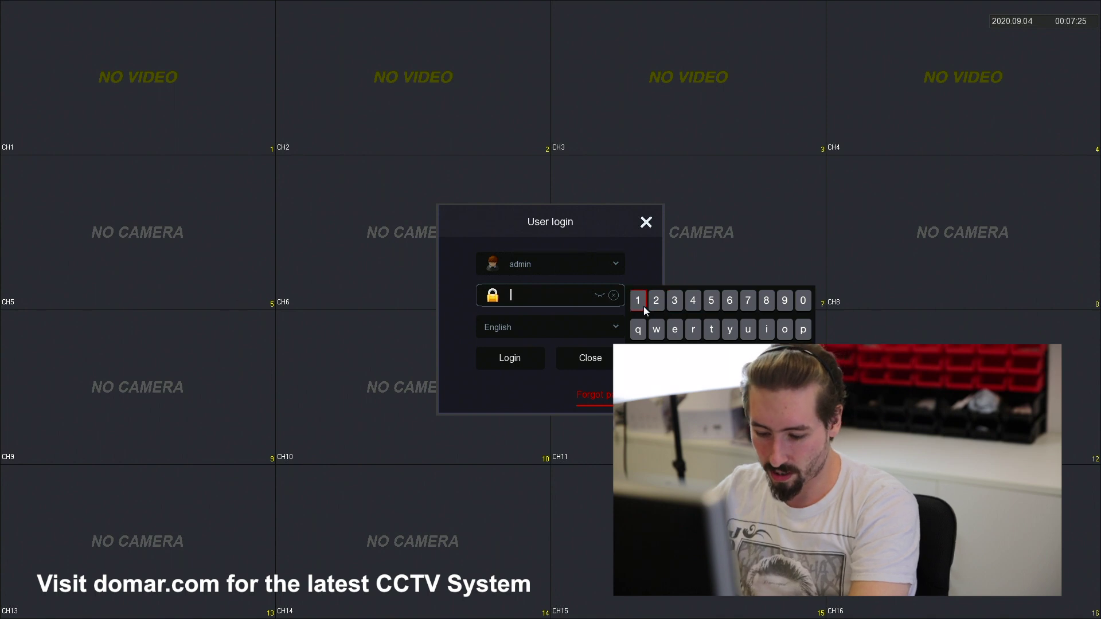
- Log in with the admin password, choose Modify later, then return from the Camera page to Preview
click(643, 306)
click(661, 305)
click(675, 303)
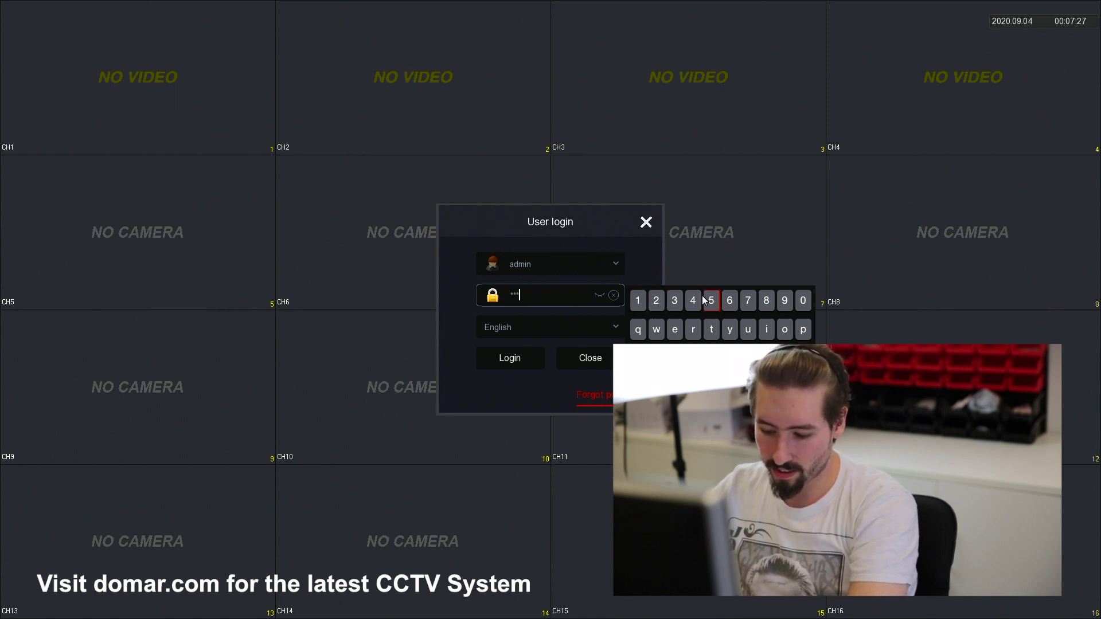
click(692, 300)
click(711, 301)
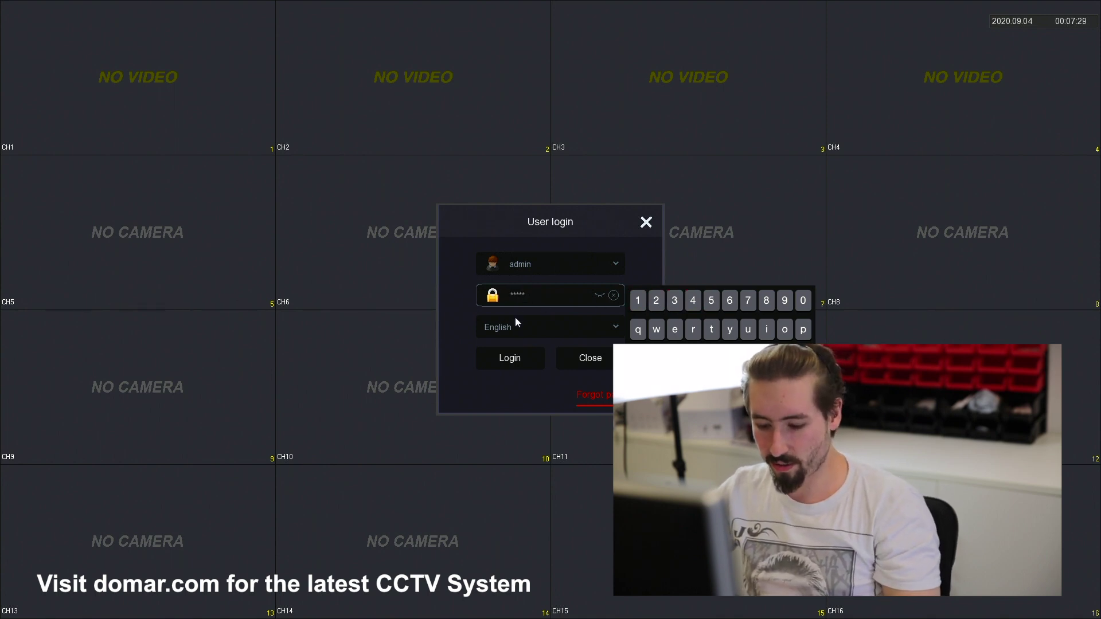
click(516, 352)
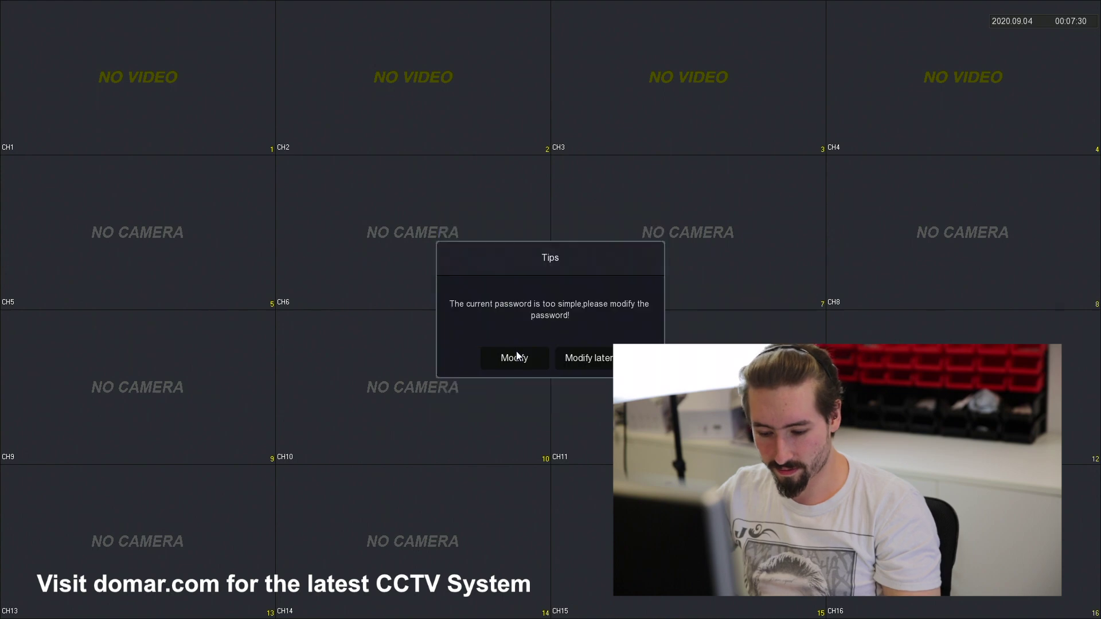
click(584, 358)
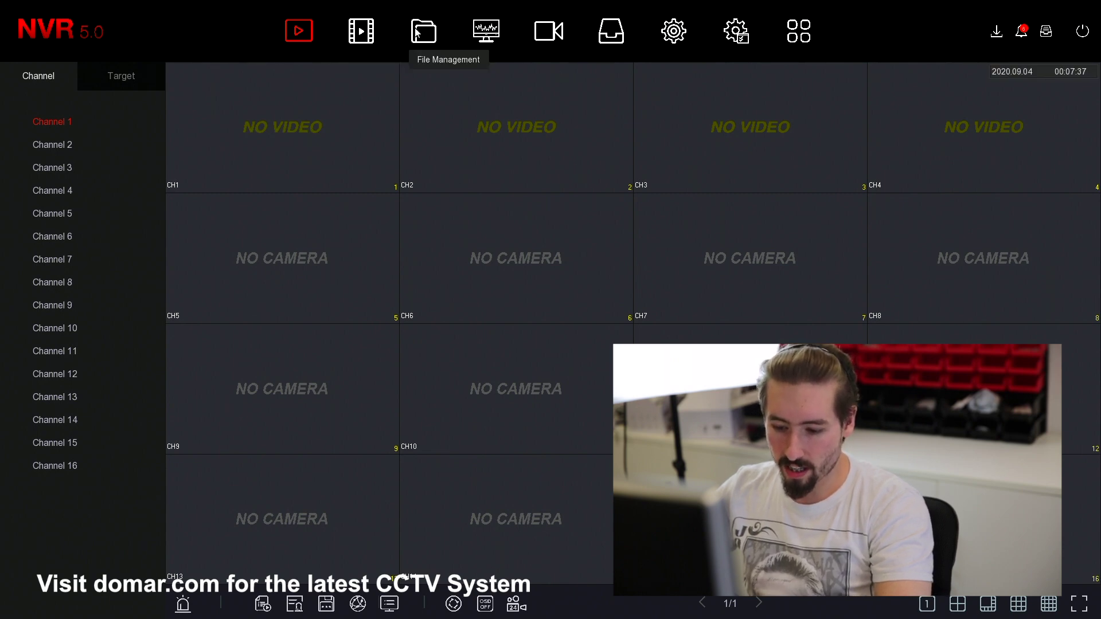
click(549, 32)
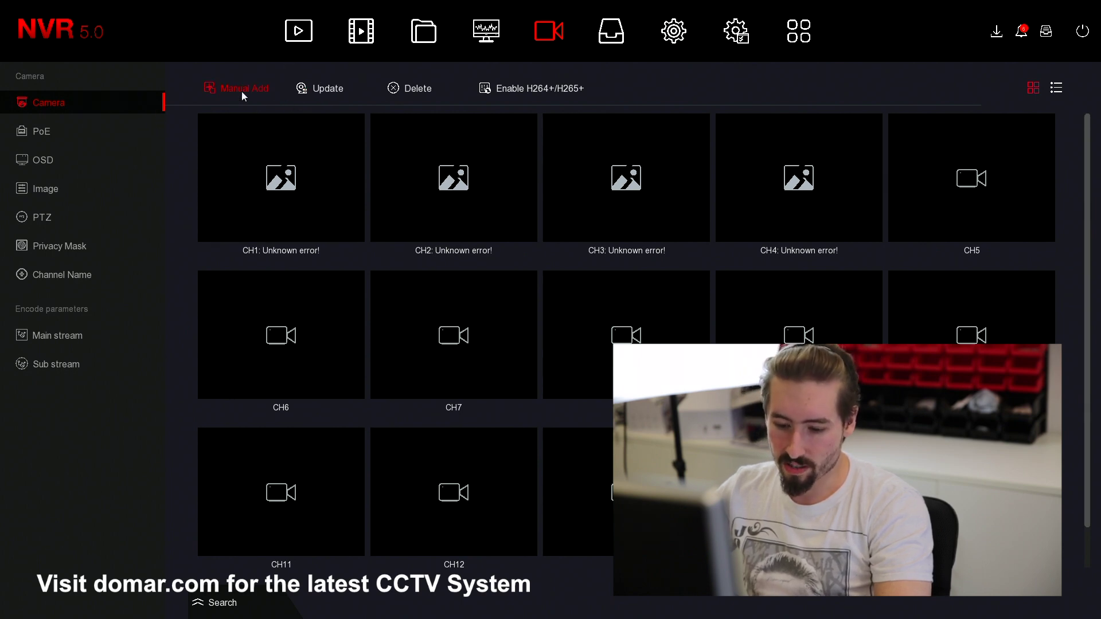
right_click(60, 126)
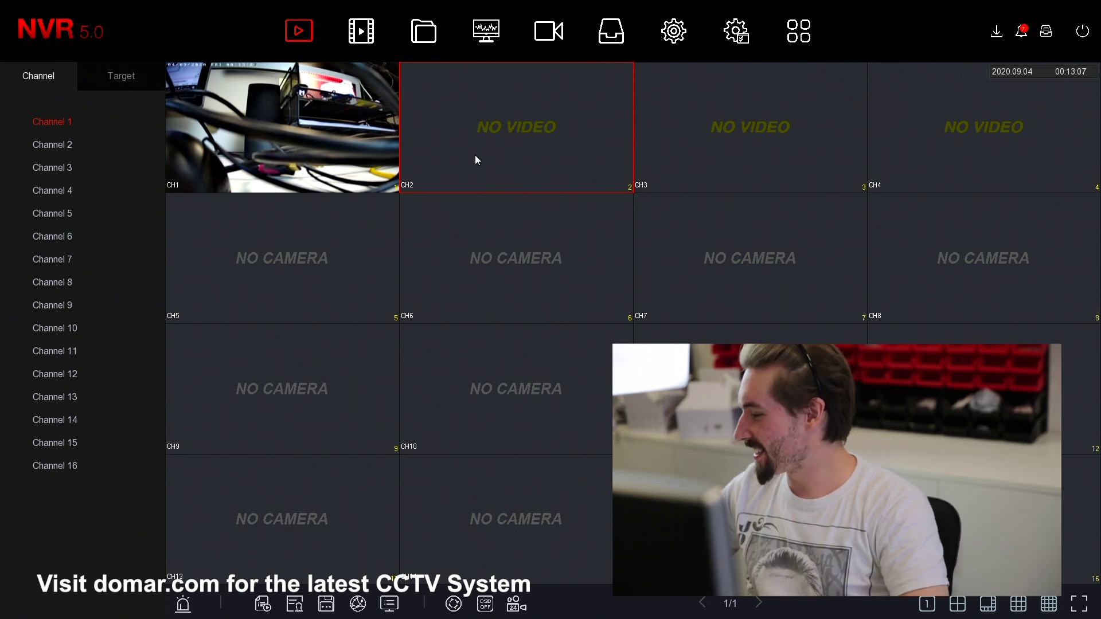
- Select the CH1 tile and toggle between the full-screen grid and the main menu
click(372, 117)
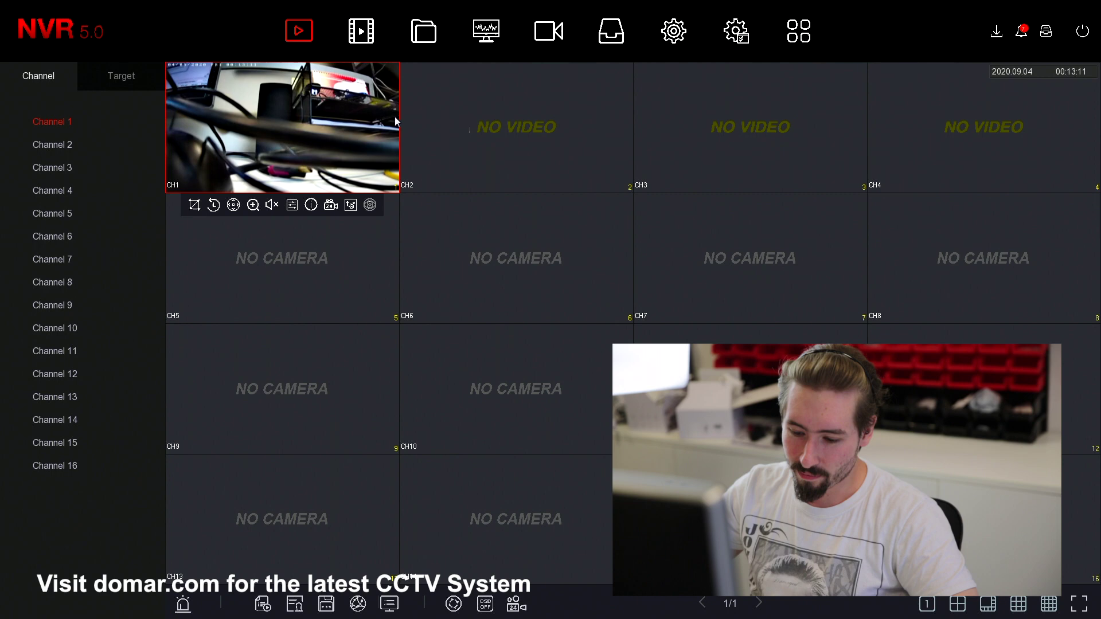
right_click(396, 116)
right_click(415, 127)
right_click(502, 123)
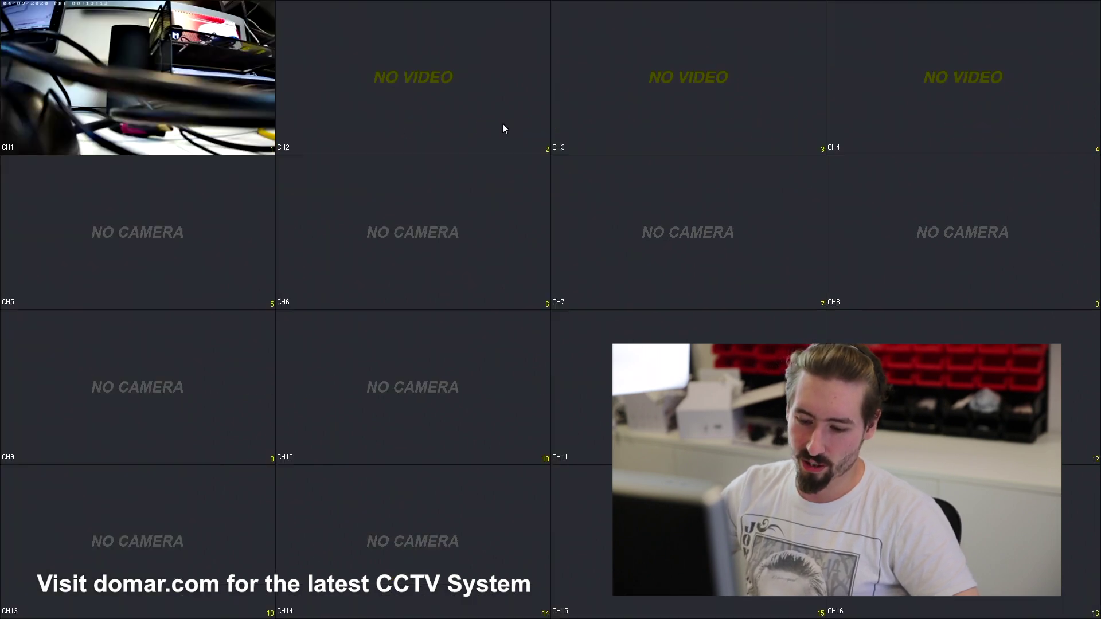
right_click(299, 109)
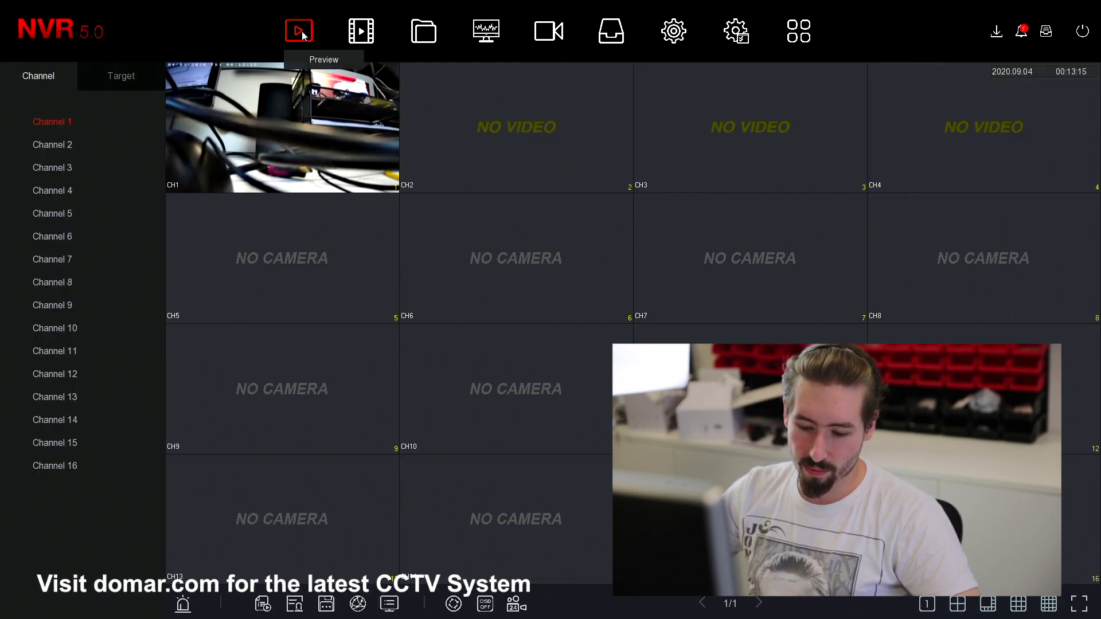
right_click(244, 92)
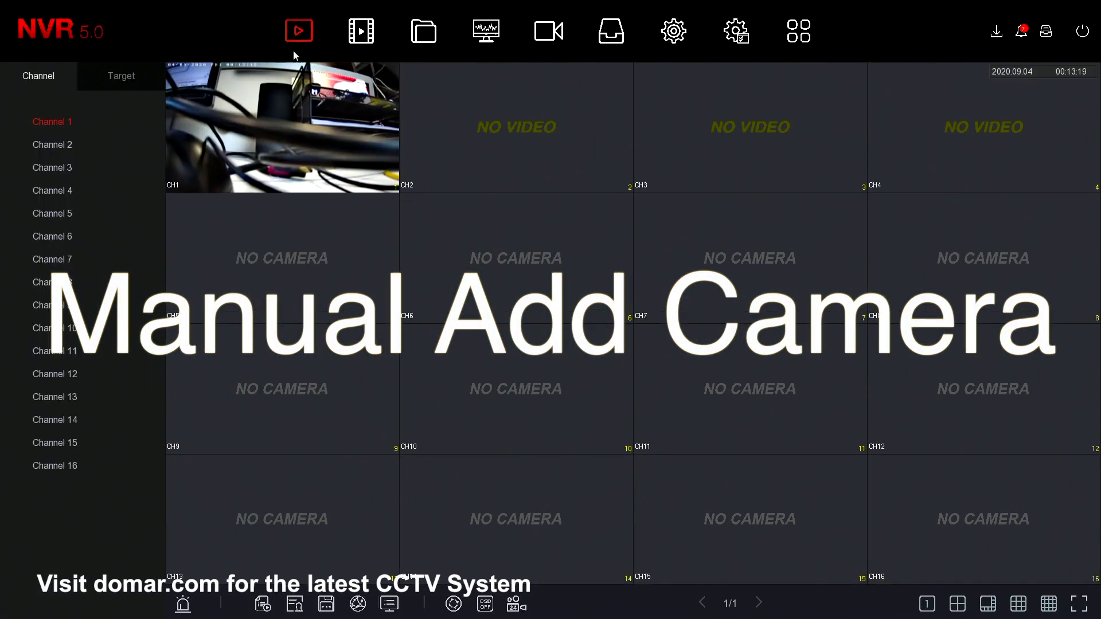
- Disable PoE bonding for all four channels under Camera > PoE and apply it
click(565, 39)
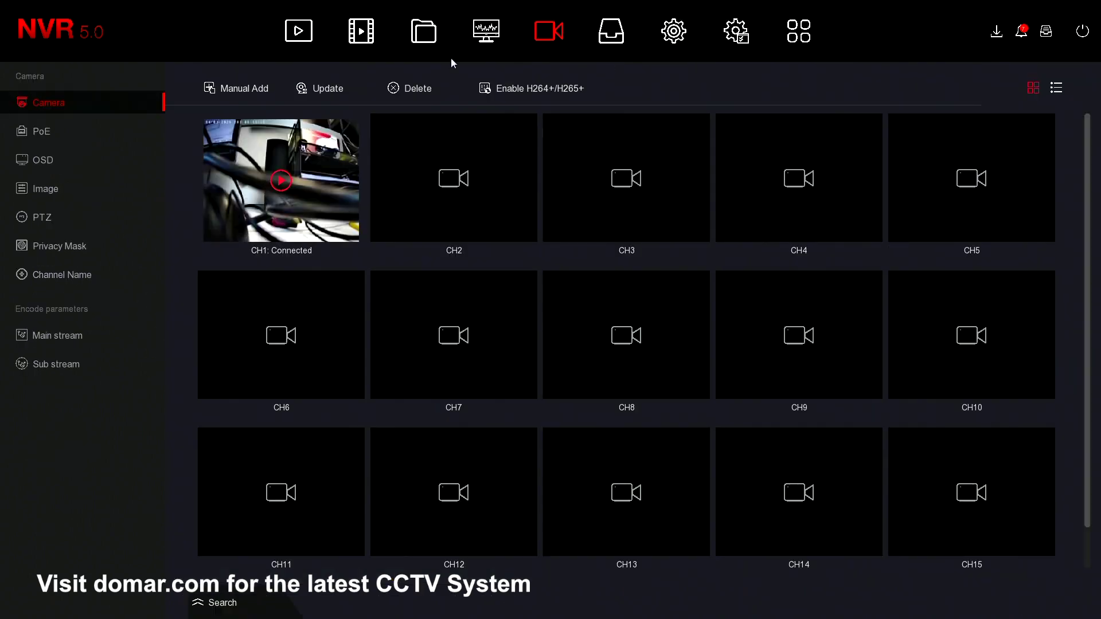
click(24, 132)
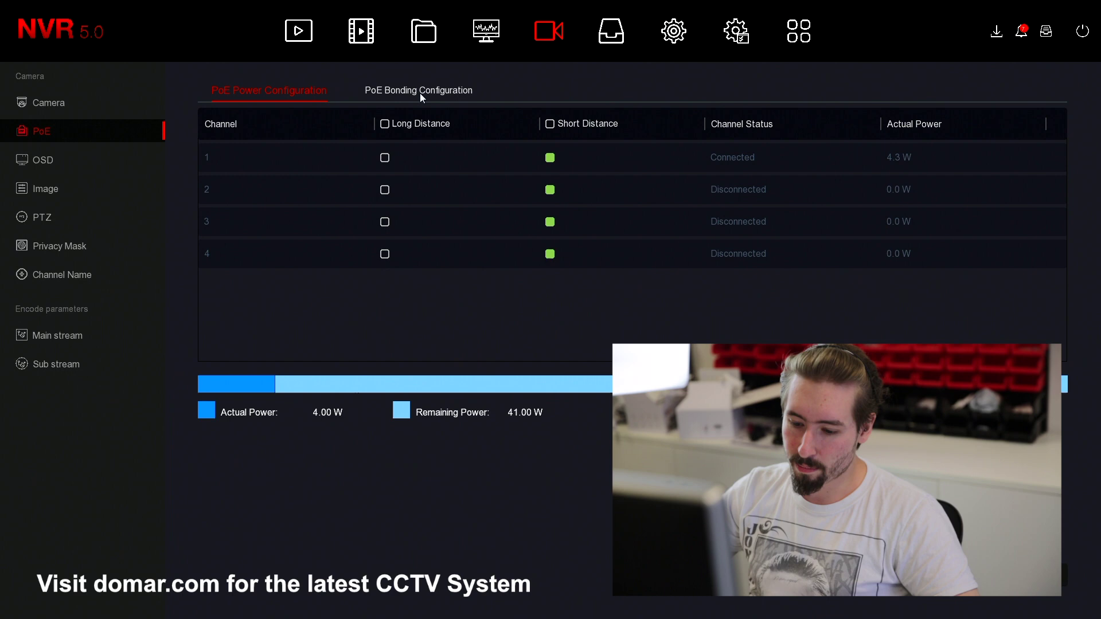
click(421, 94)
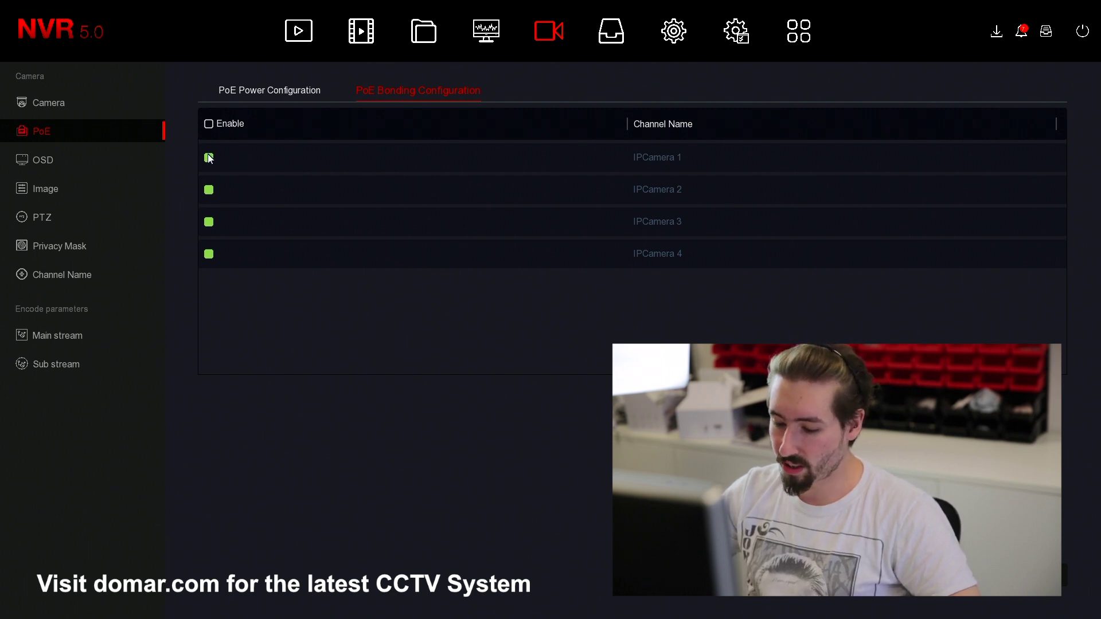
click(208, 124)
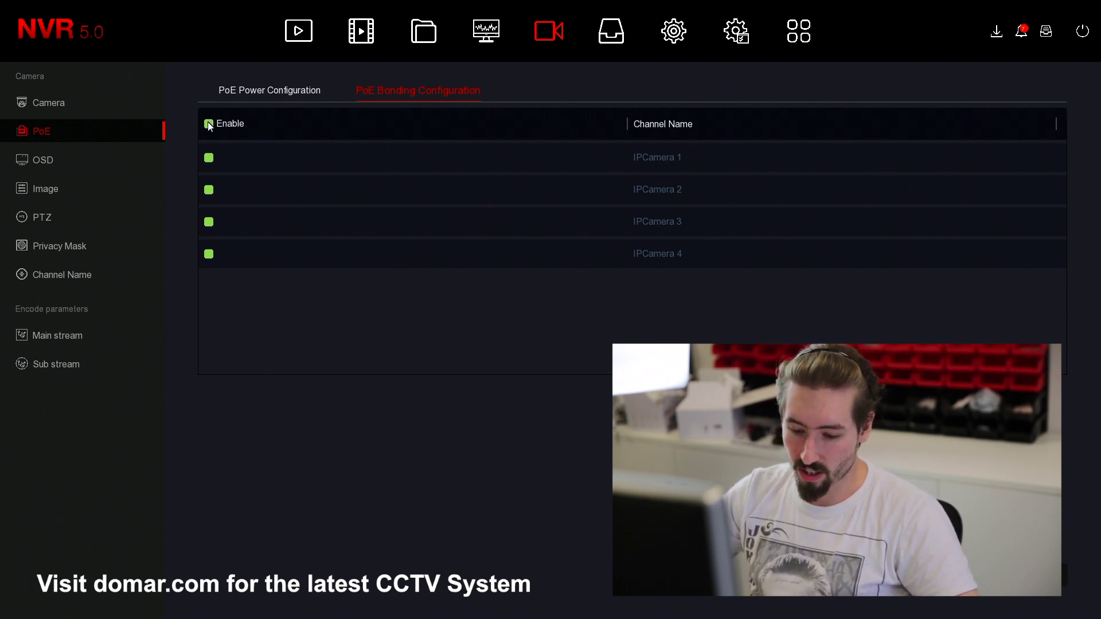
click(208, 125)
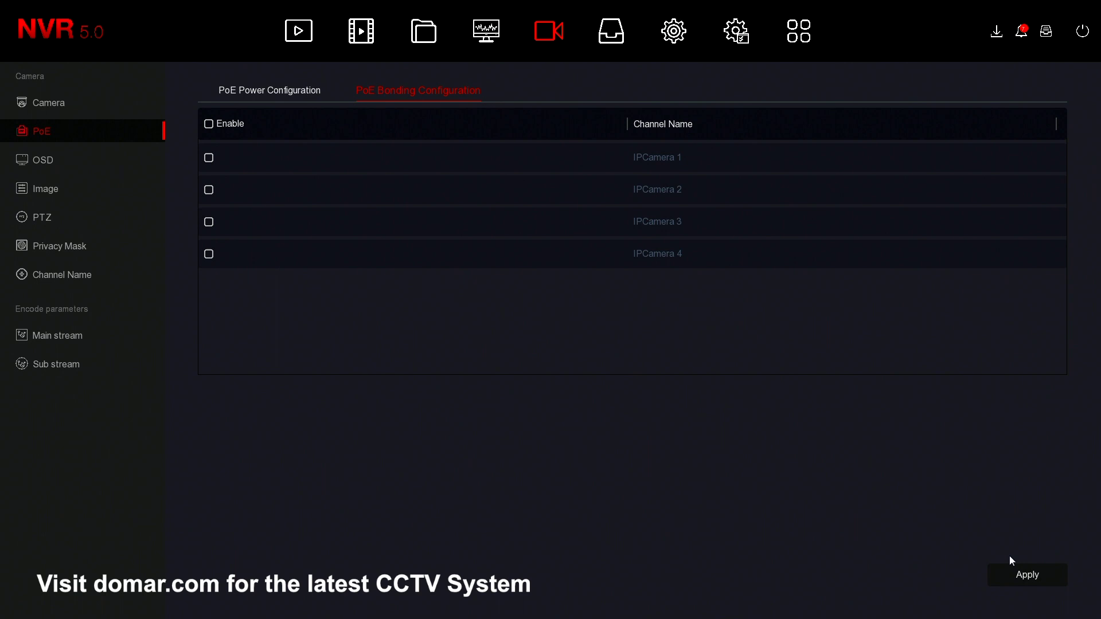
click(1014, 575)
click(50, 109)
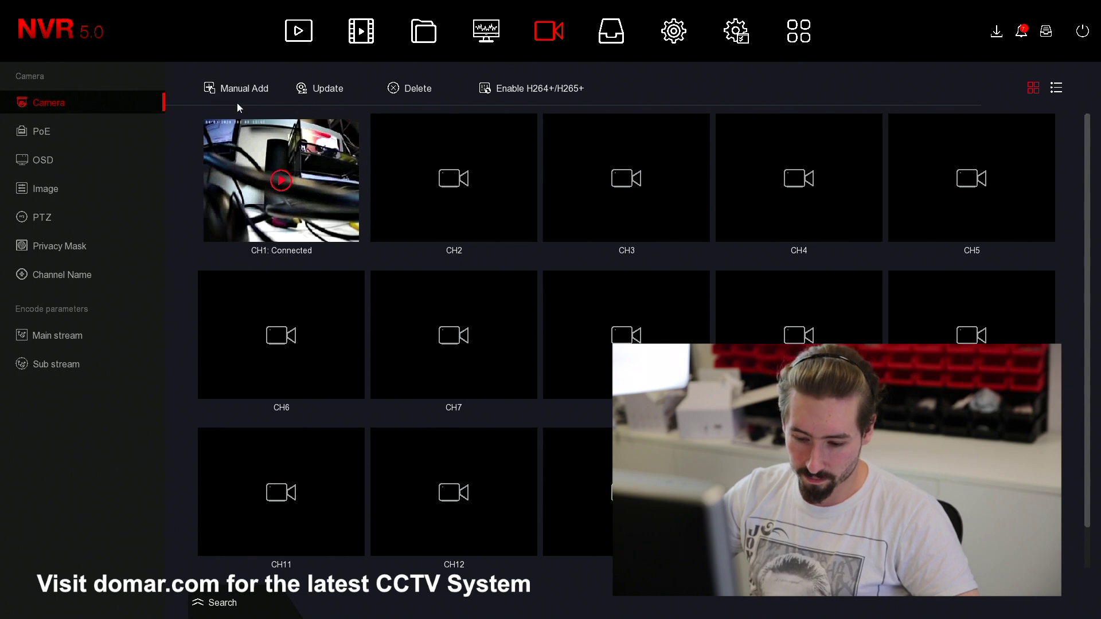
- Search the network and add the camera at 192.168.4.12 as channel CH2
click(299, 31)
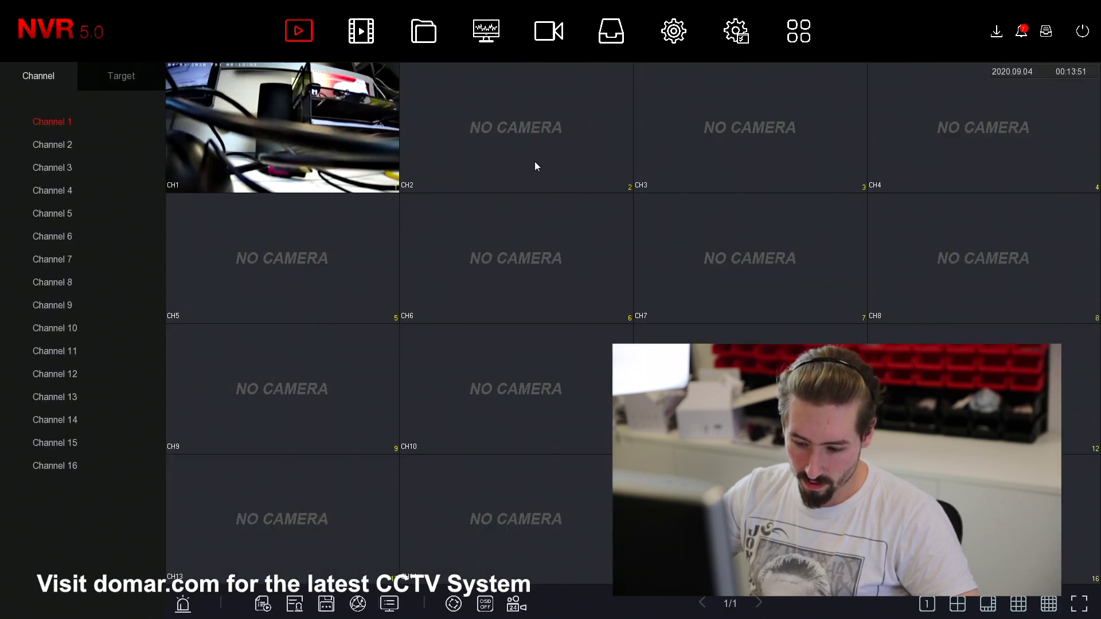
click(547, 35)
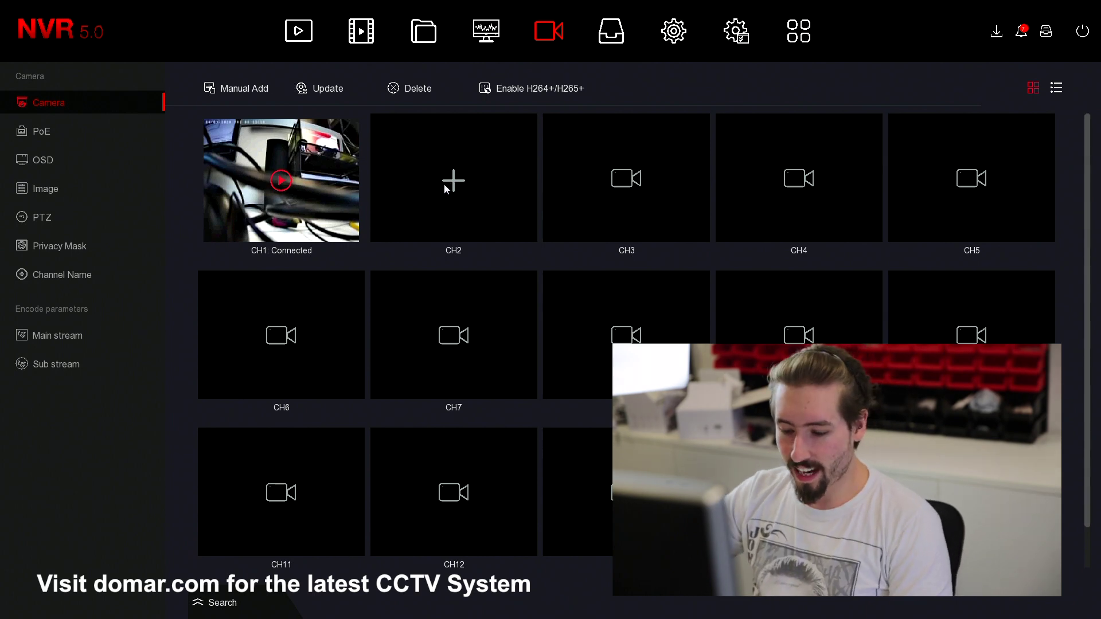
click(238, 601)
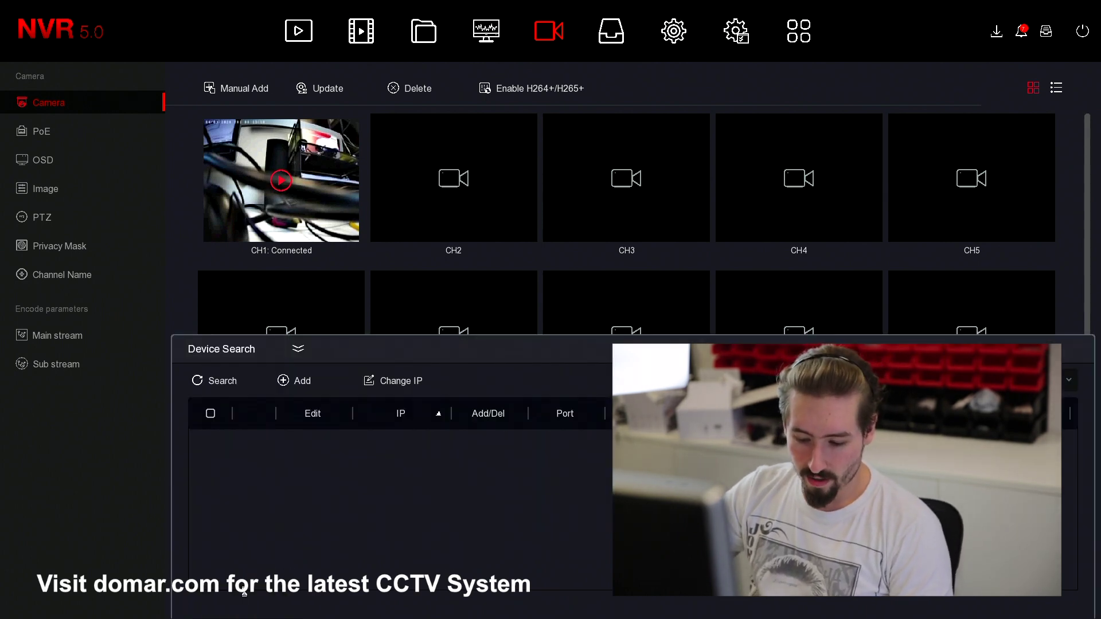
click(197, 379)
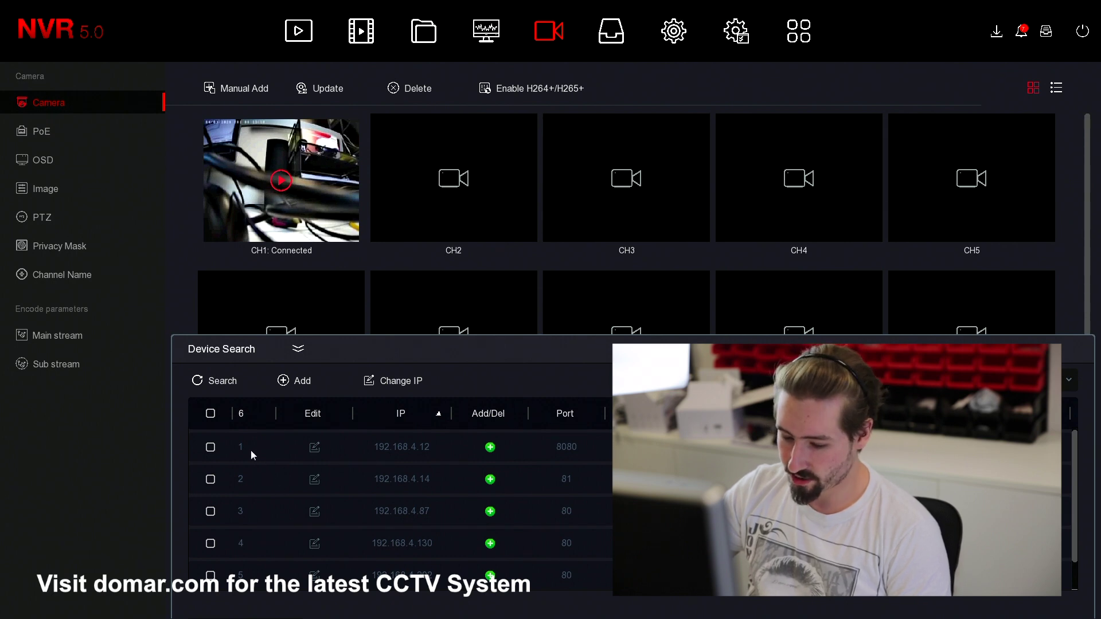
click(210, 447)
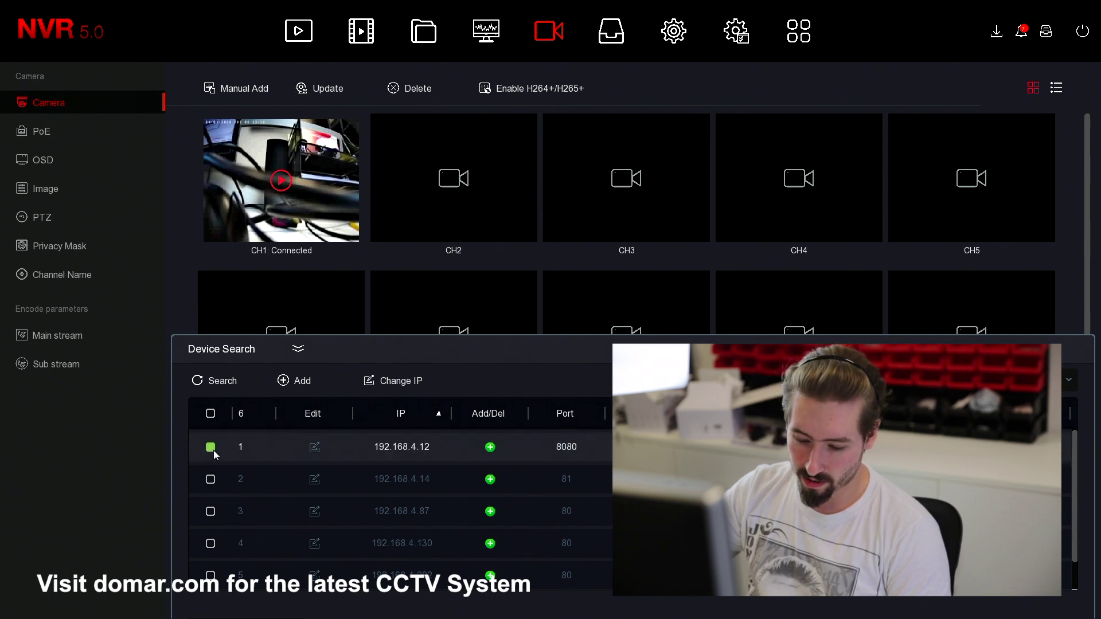
click(302, 381)
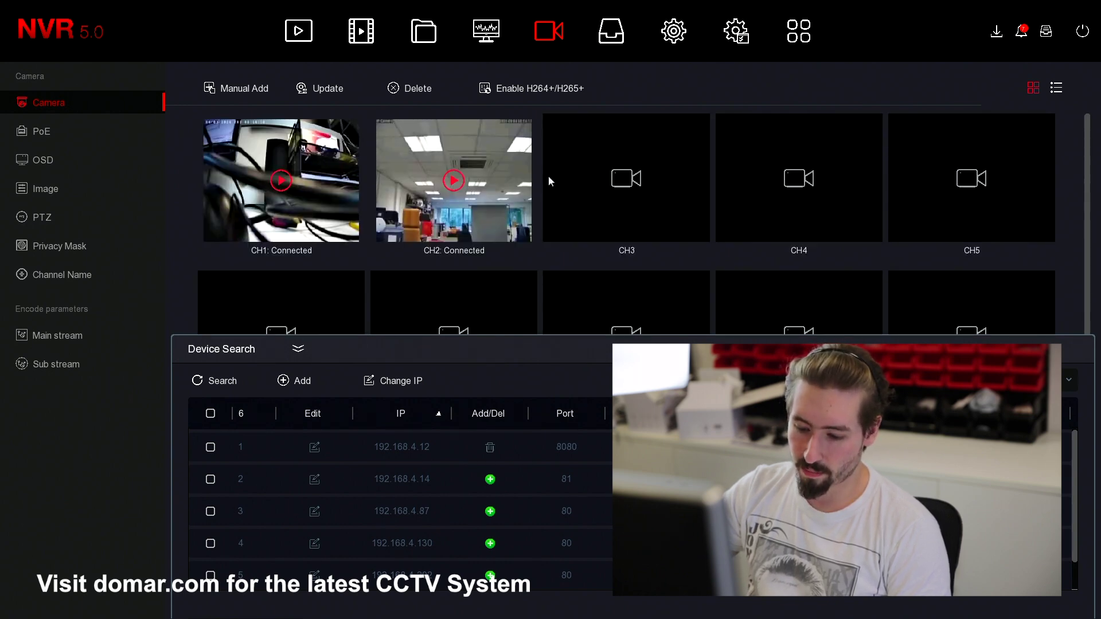
click(298, 348)
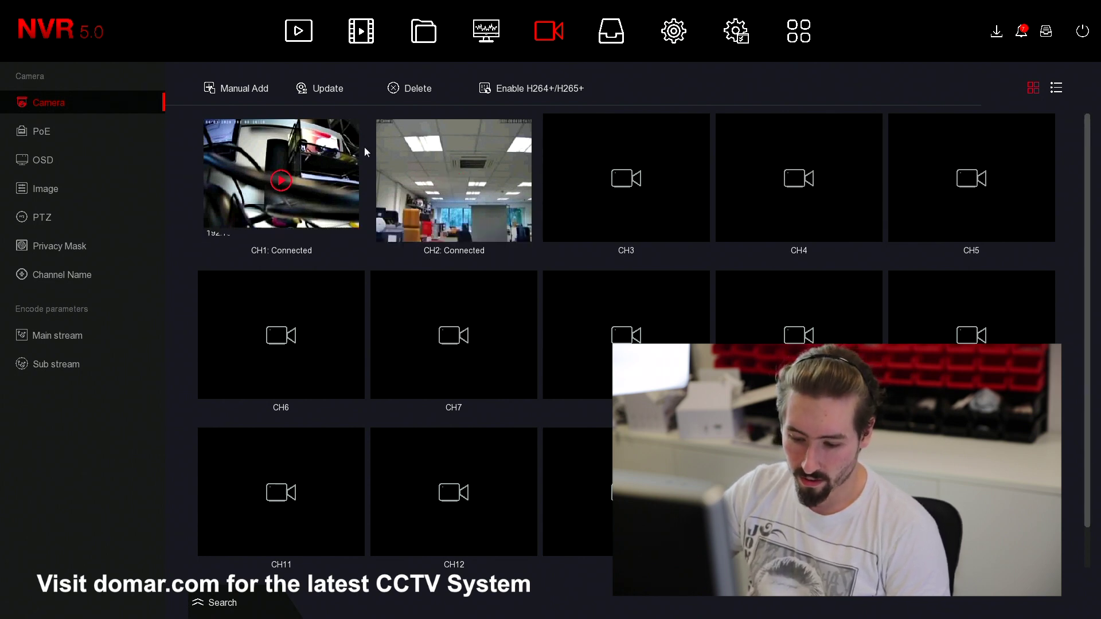
- View both cameras in full-screen Live View, then go to the General system settings
right_click(630, 99)
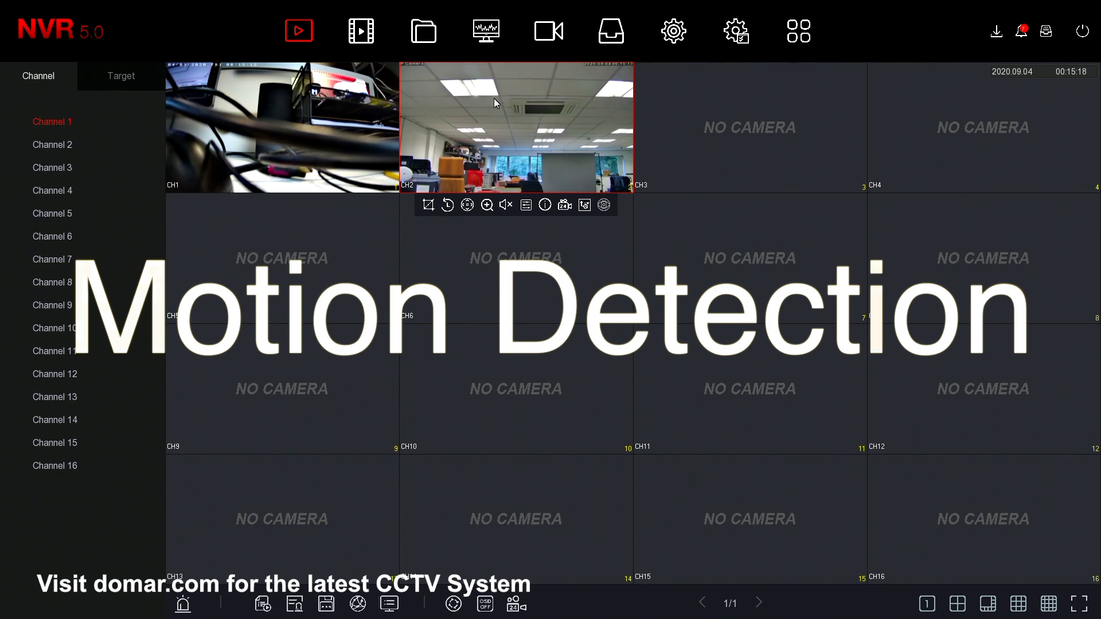
right_click(649, 71)
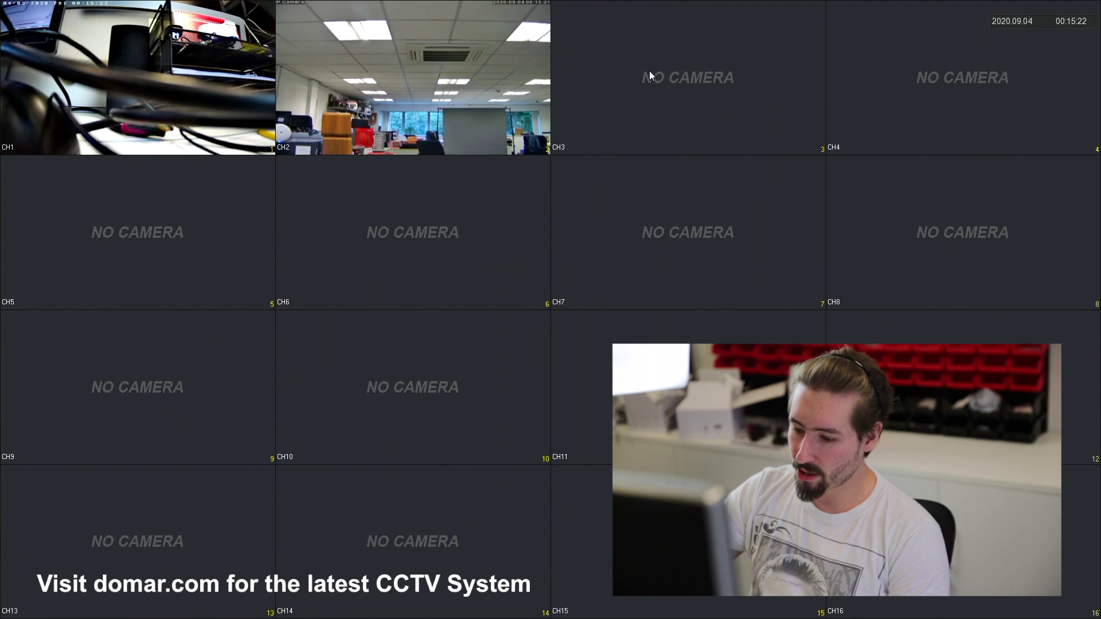
right_click(649, 71)
click(677, 36)
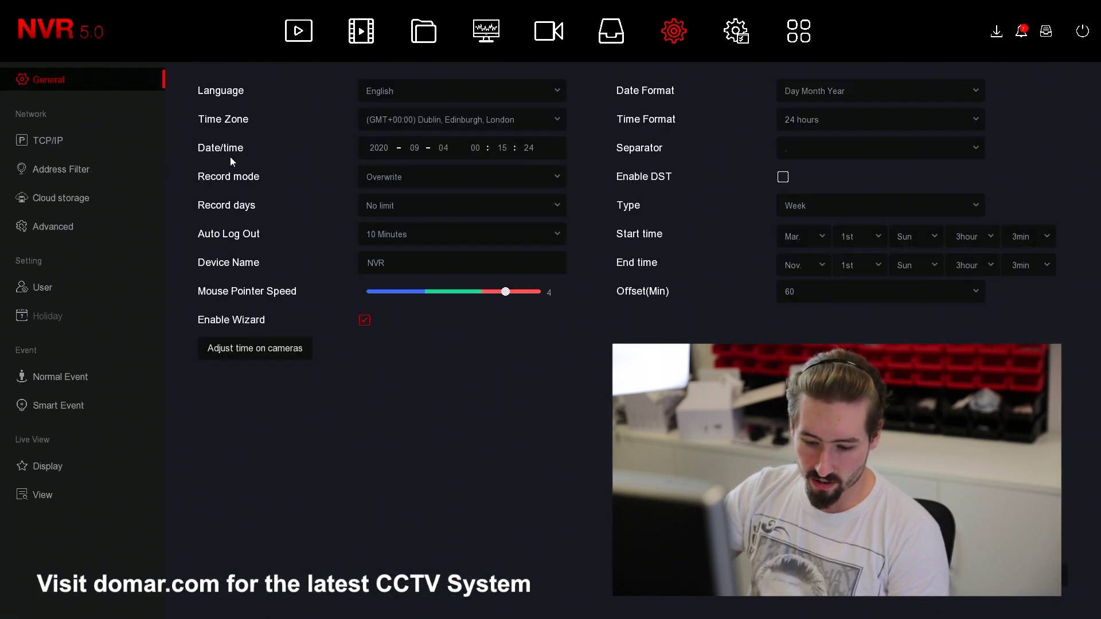
- Enable channel 1 motion detection, draw its motion area over the view and adjust sensitivity
click(64, 378)
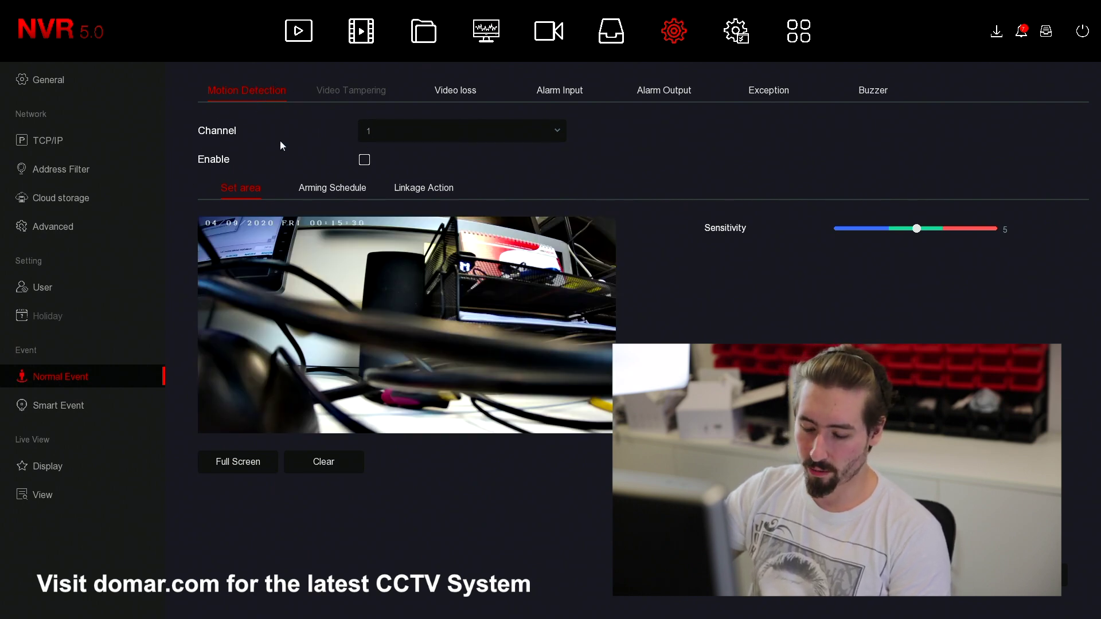
click(365, 160)
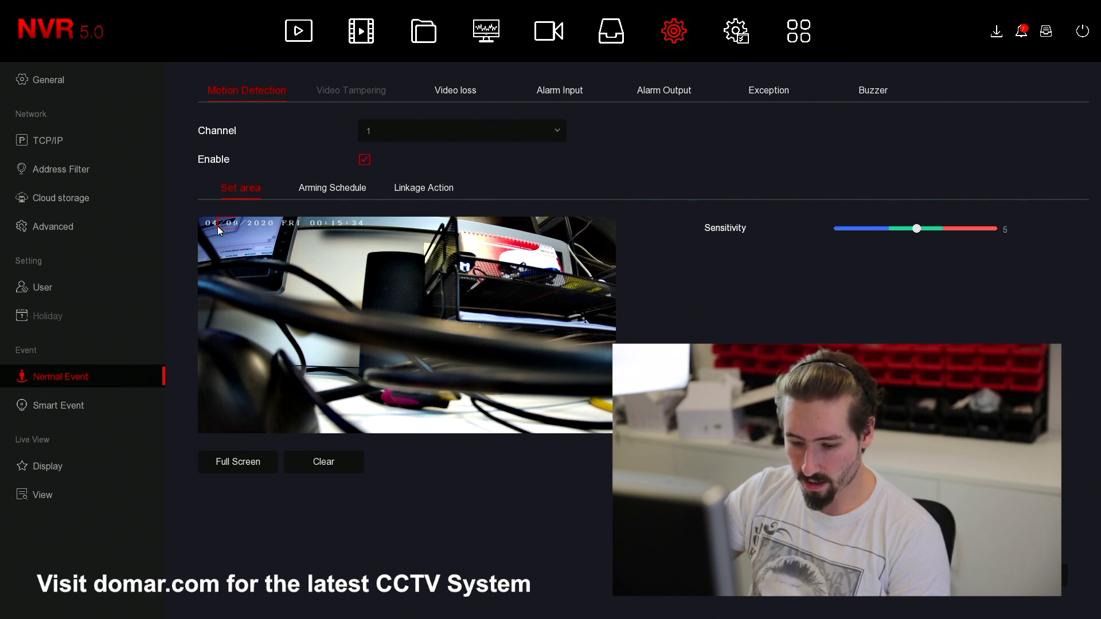
mouse_move(218, 226)
mouse_down()
mouse_move(326, 284)
mouse_move(340, 313)
mouse_move(378, 346)
mouse_move(476, 399)
mouse_move(599, 423)
mouse_up()
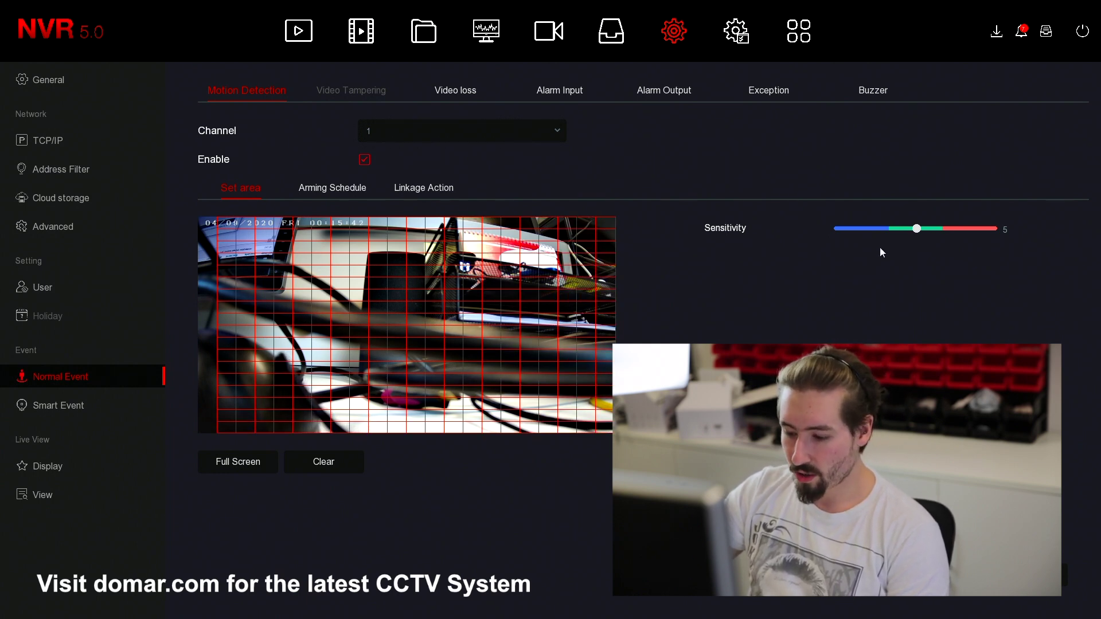
mouse_move(902, 233)
mouse_down()
mouse_move(838, 229)
mouse_move(1038, 239)
mouse_move(912, 235)
mouse_up()
- Check channel 1's Arming Schedule, return to Set area, and keep channel 1 selected
click(323, 187)
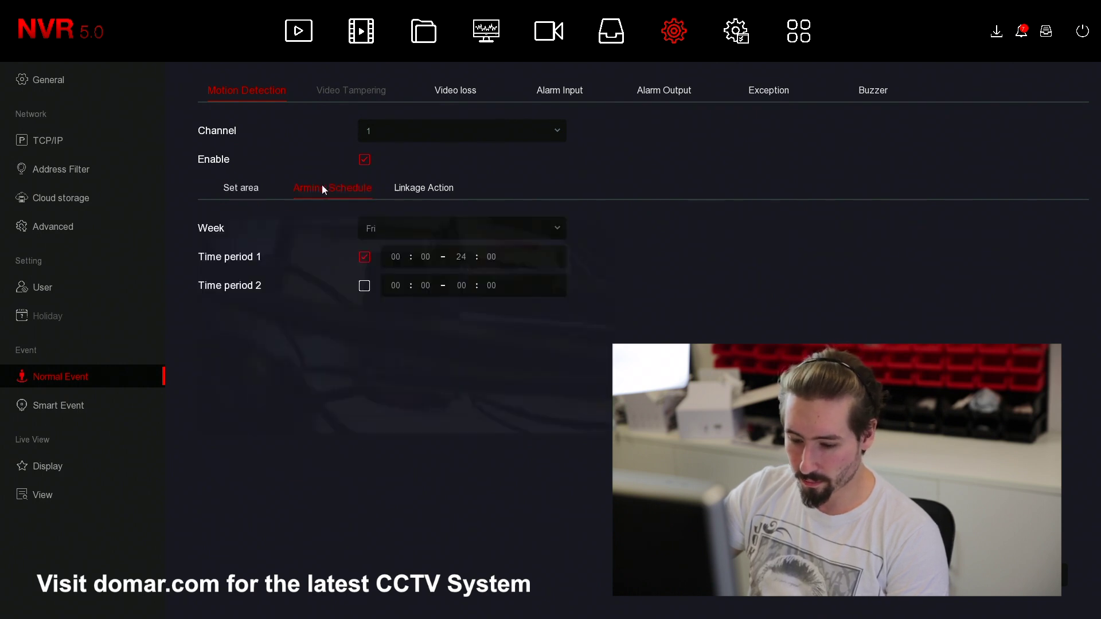
click(281, 188)
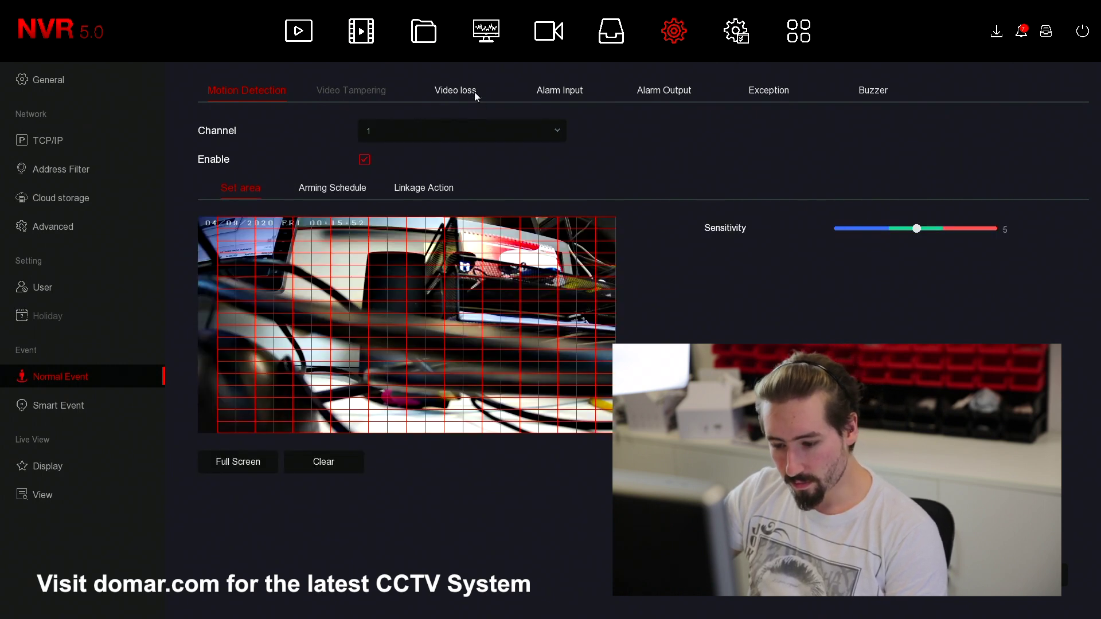
click(418, 136)
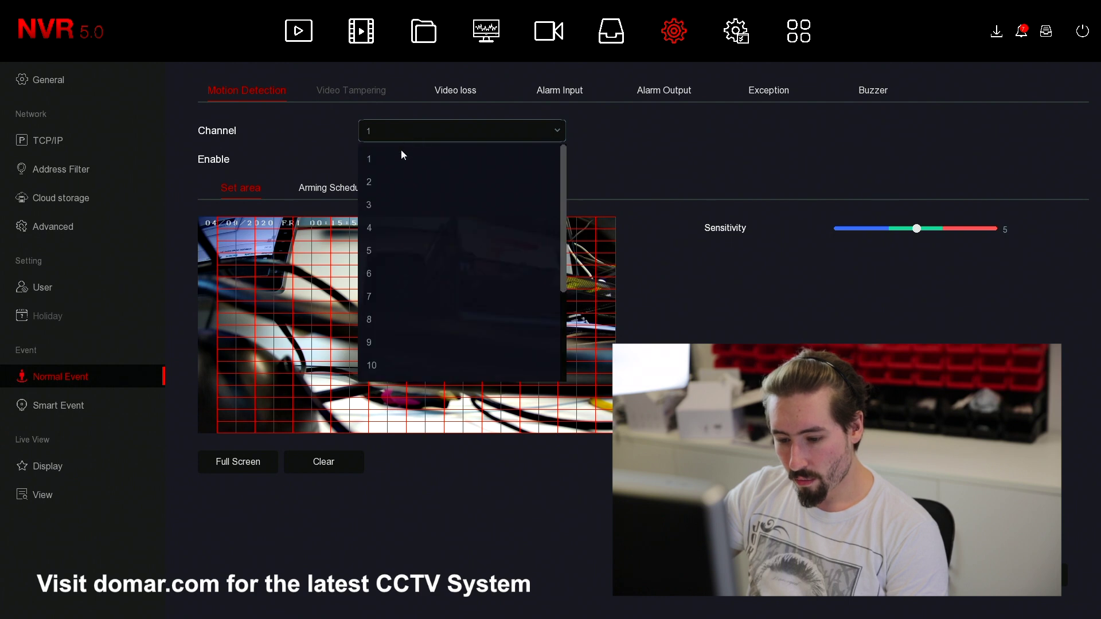
click(401, 152)
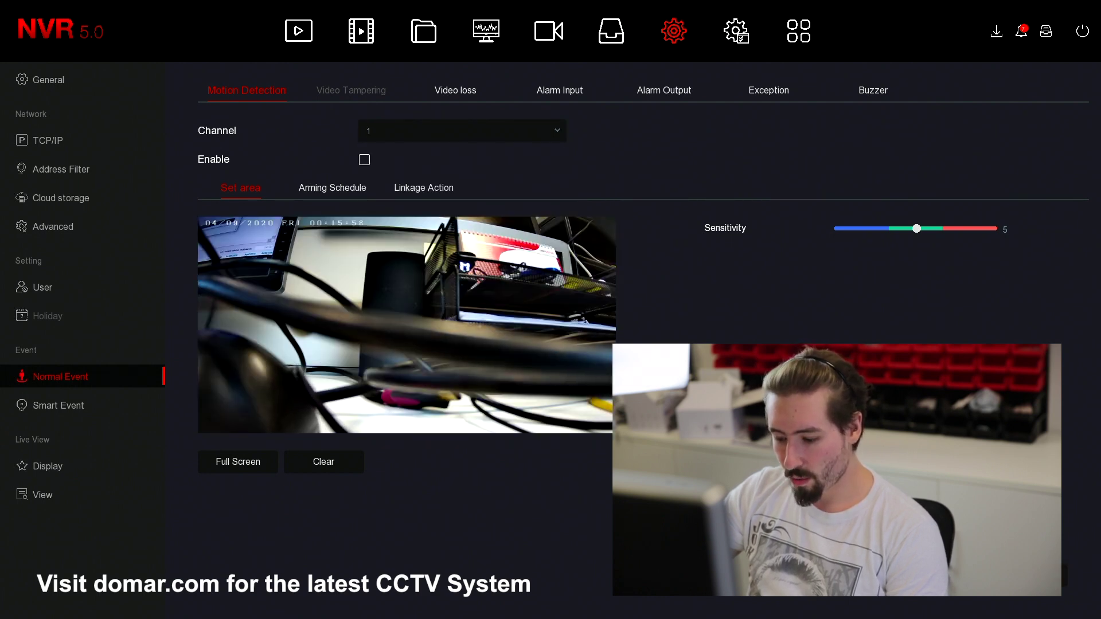
- Switch to channel 2, mark its whole view as motion area, set sensitivity 5, and enable detection
click(480, 138)
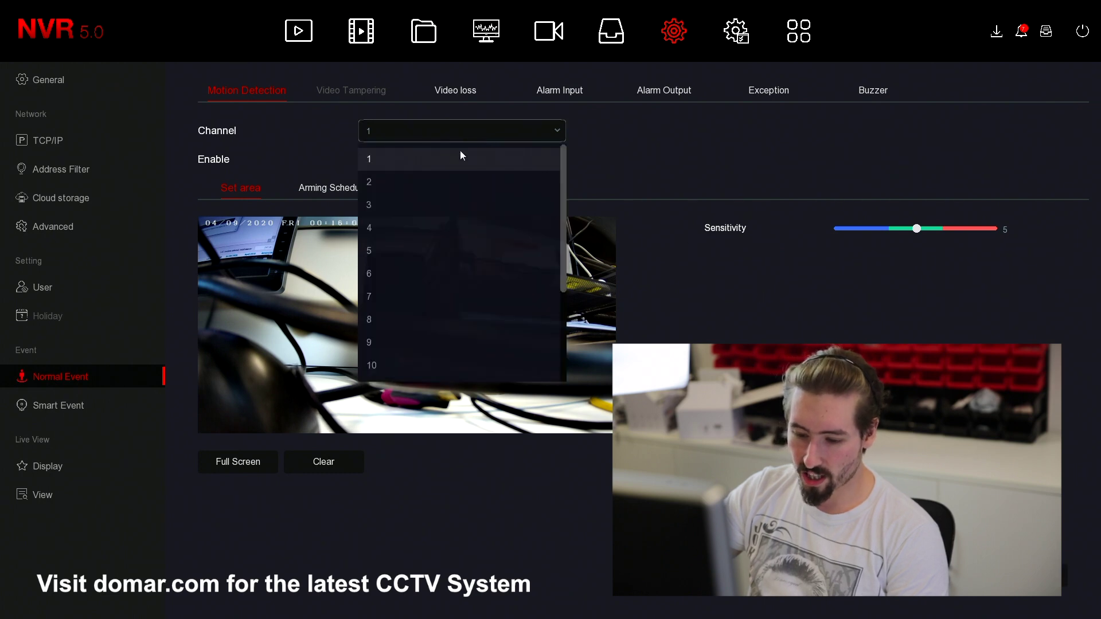
click(386, 182)
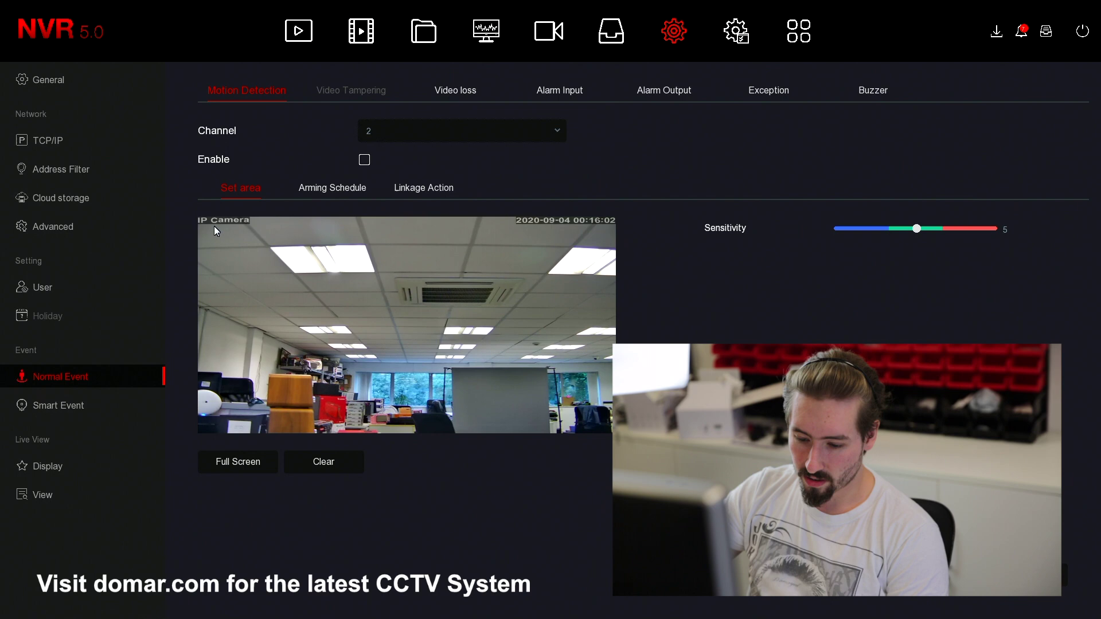
mouse_move(214, 228)
mouse_down()
mouse_move(330, 264)
mouse_move(597, 445)
mouse_up()
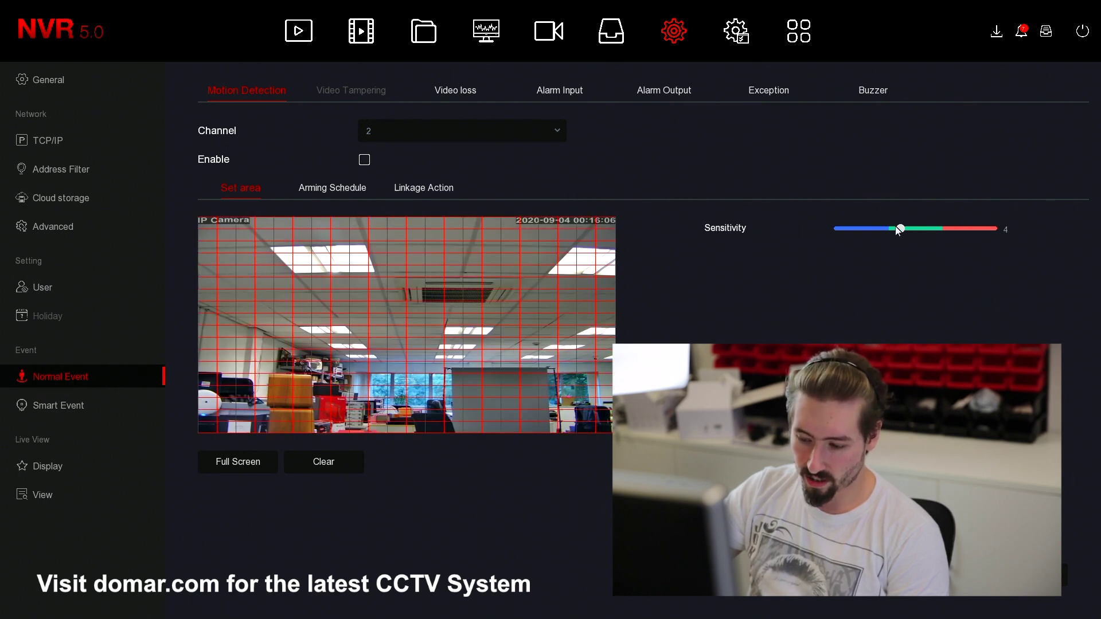
drag(898, 230, 904, 237)
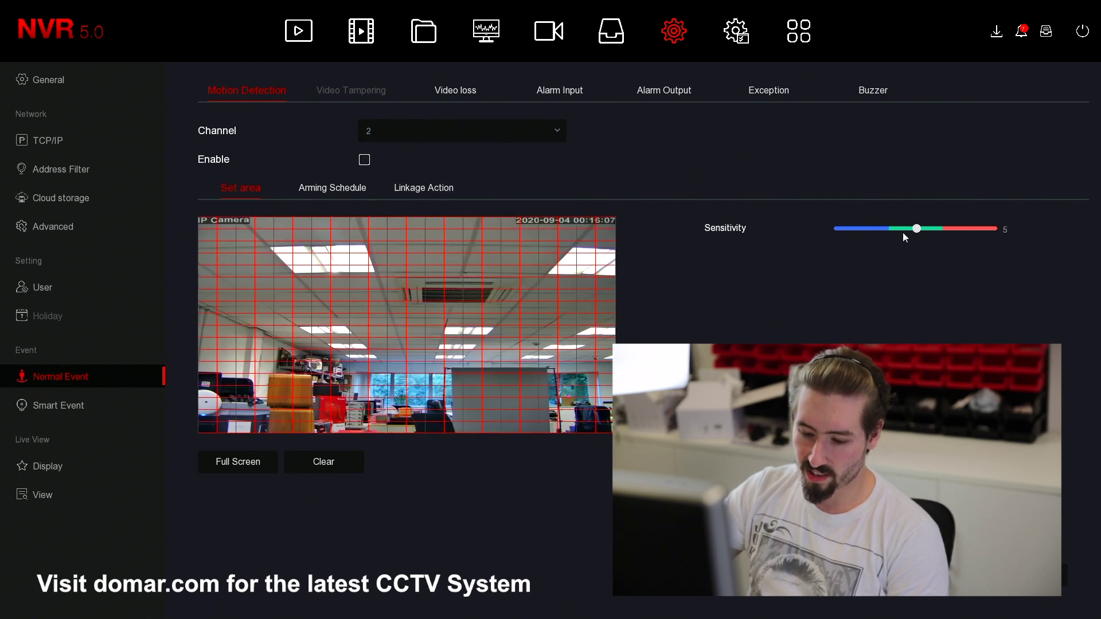
click(363, 159)
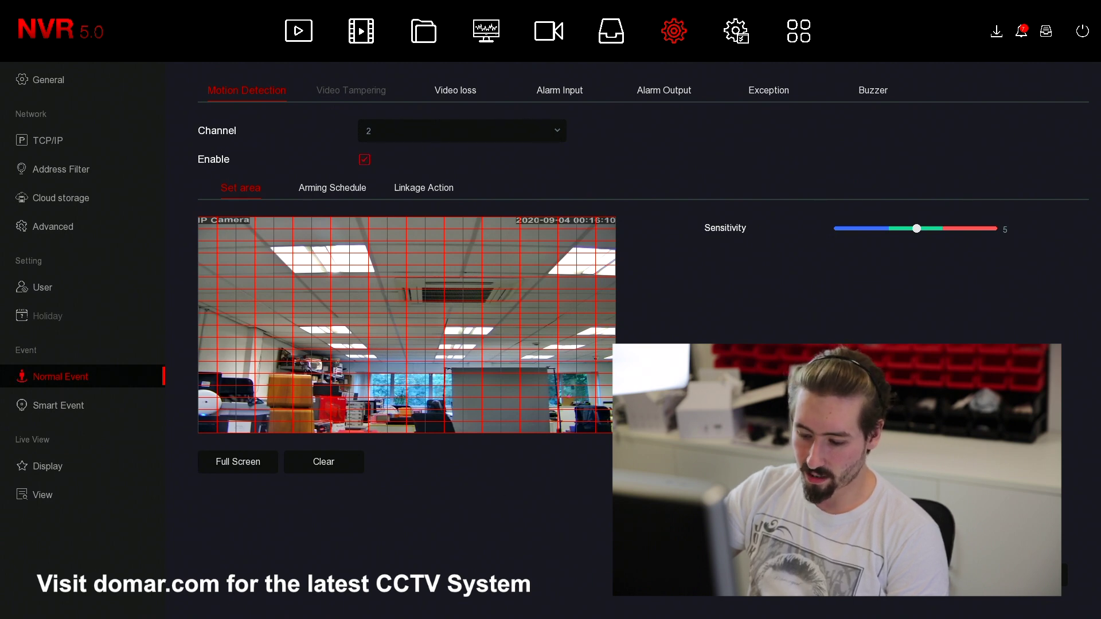
- Set channel 2's motion arming schedule to All week, 00:00–24:00, and open Linkage Action
click(315, 190)
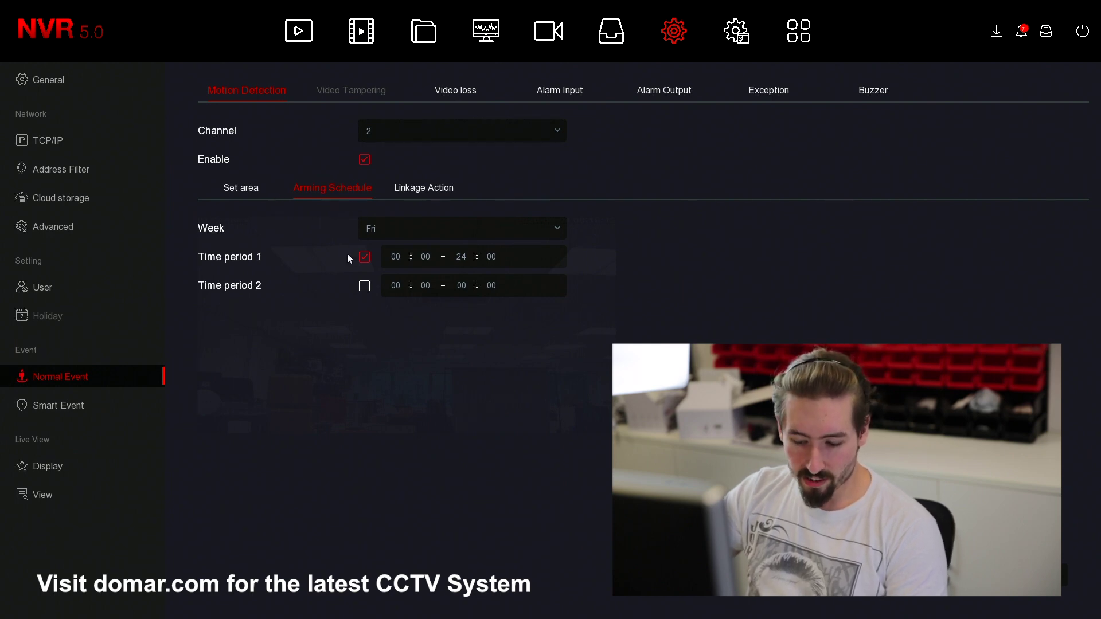
click(401, 227)
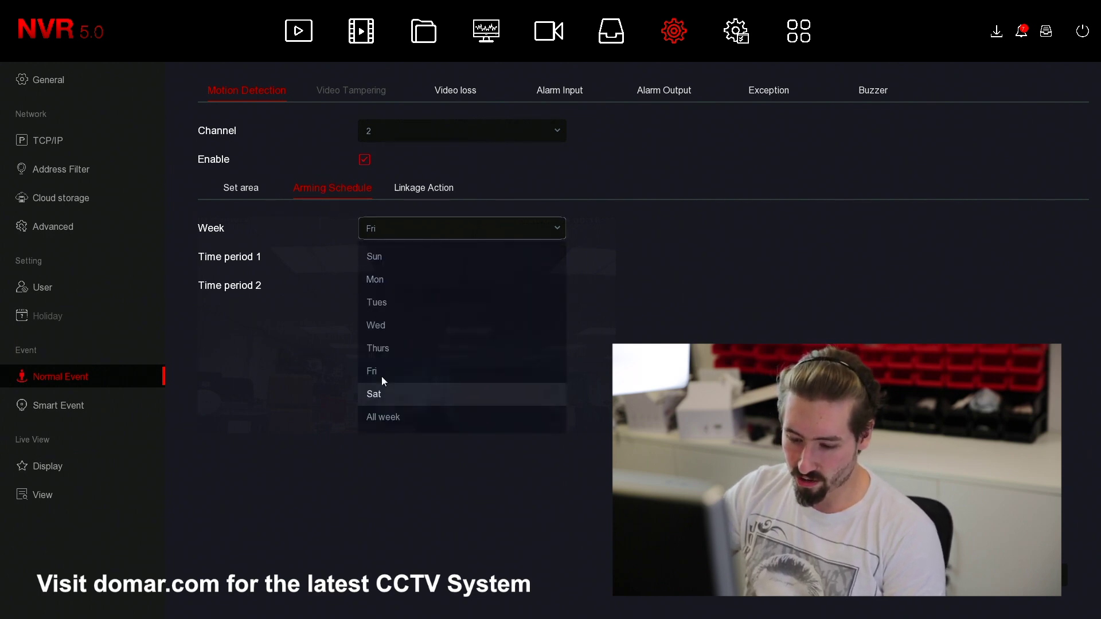
click(388, 427)
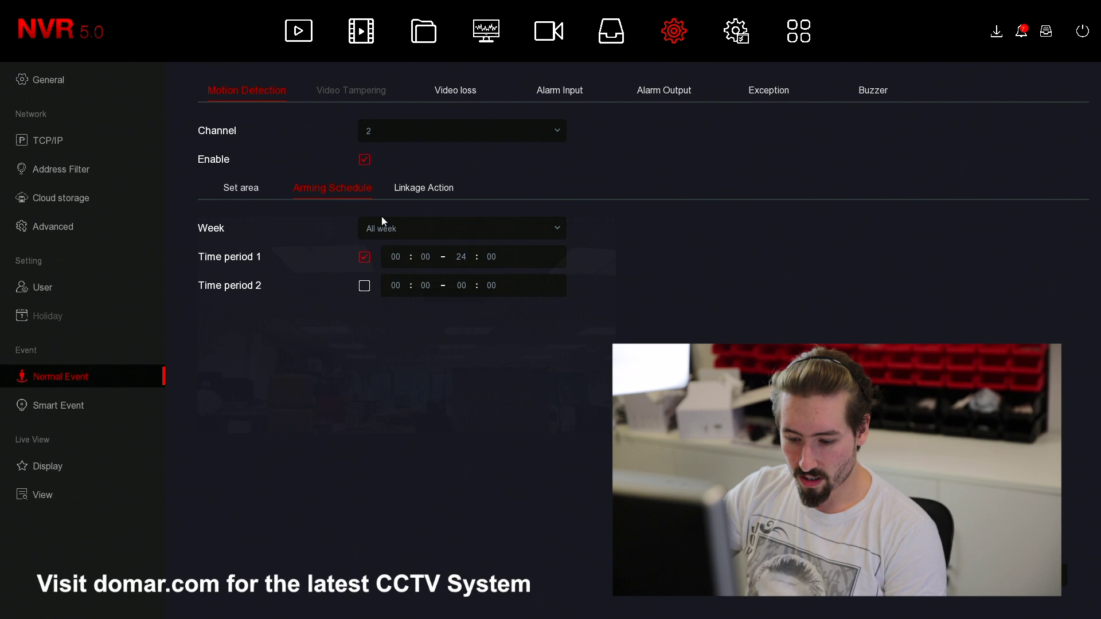
click(485, 262)
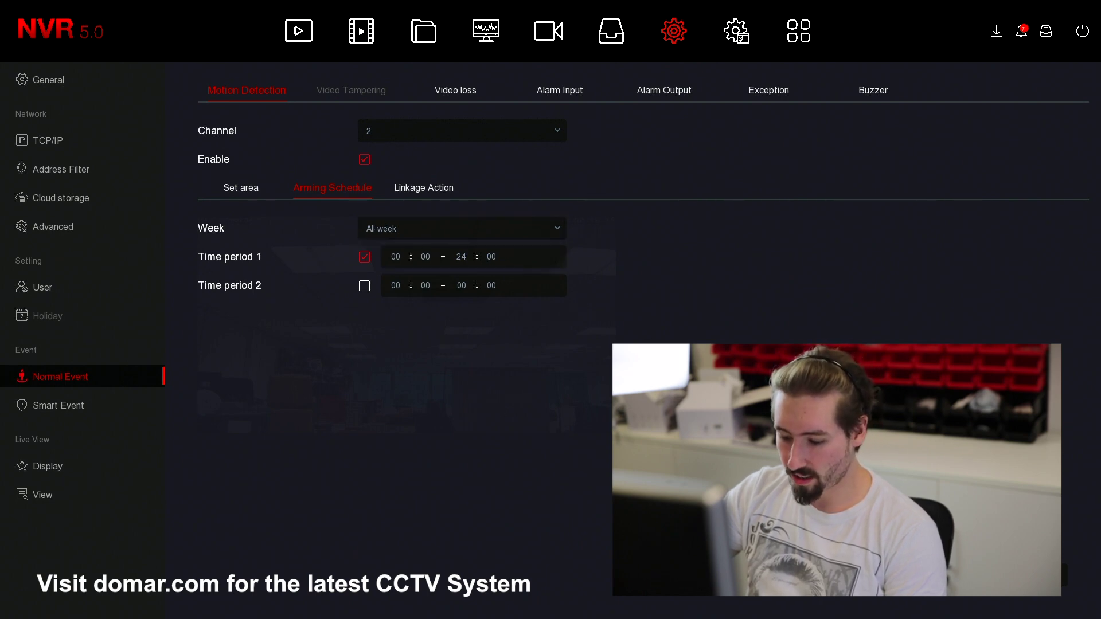
click(450, 191)
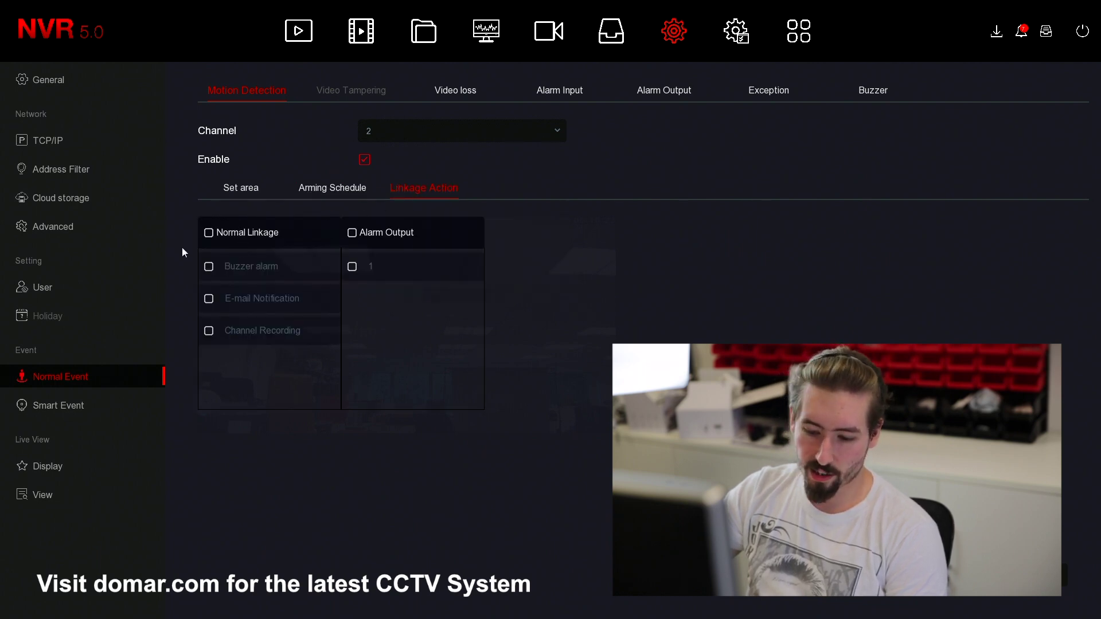
- Limit channel 2's motion linkage to Channel Recording and Alarm Output 1, with buzzer and e-mail off
click(209, 233)
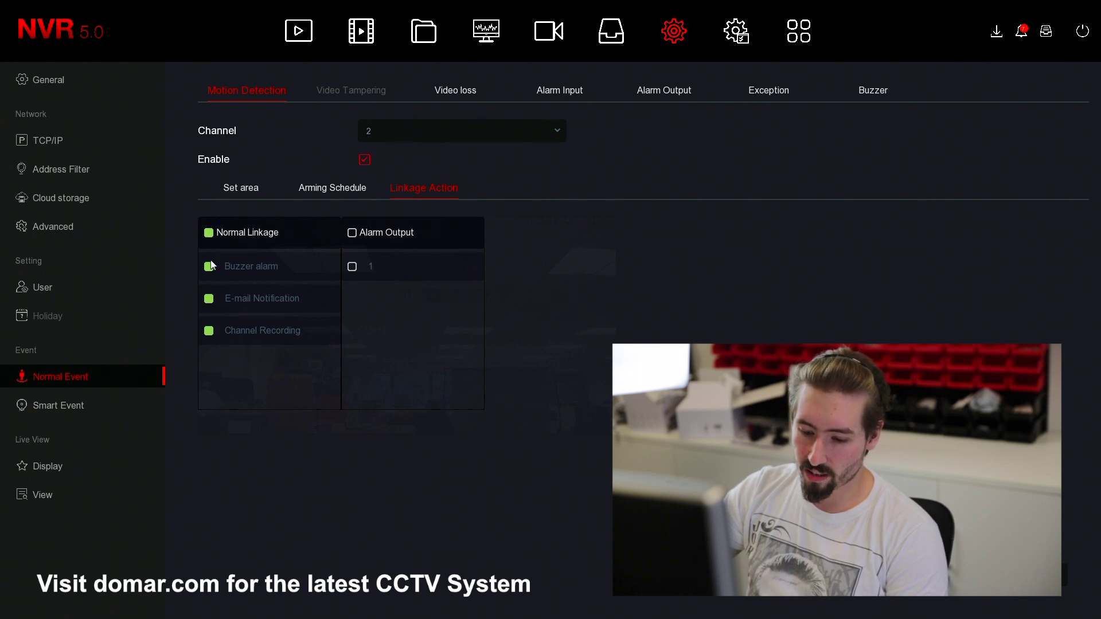
click(208, 266)
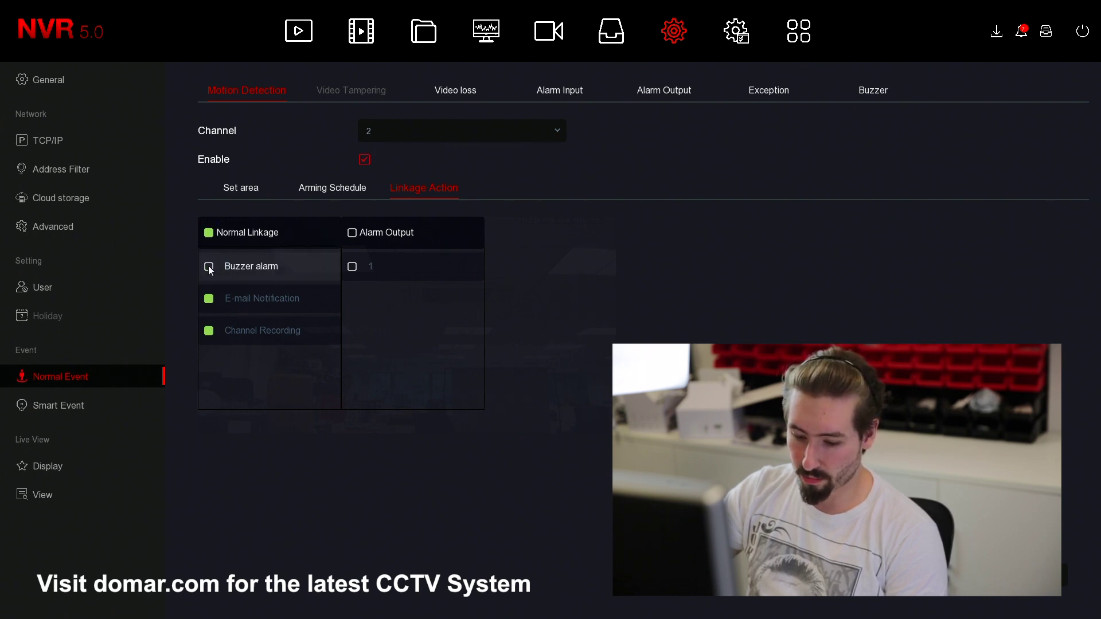
click(211, 304)
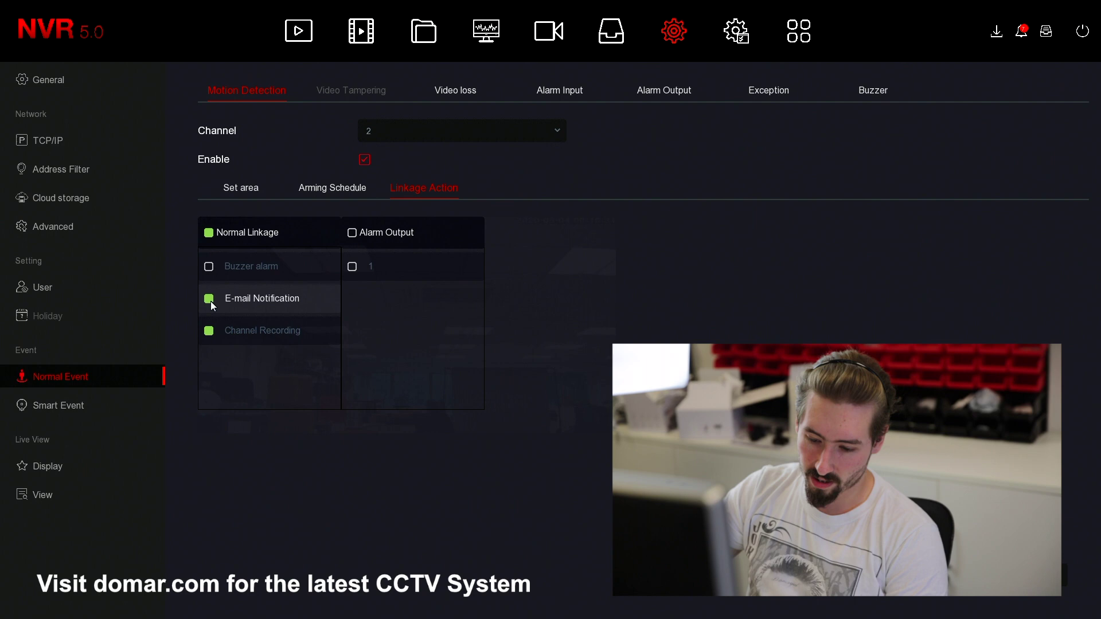
click(209, 331)
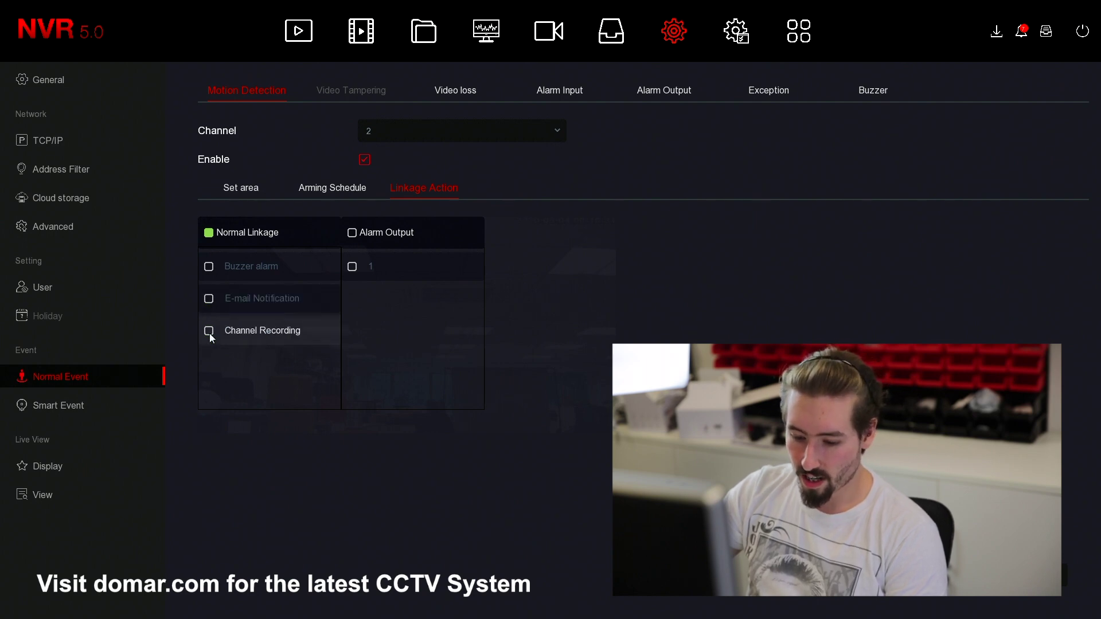
click(209, 331)
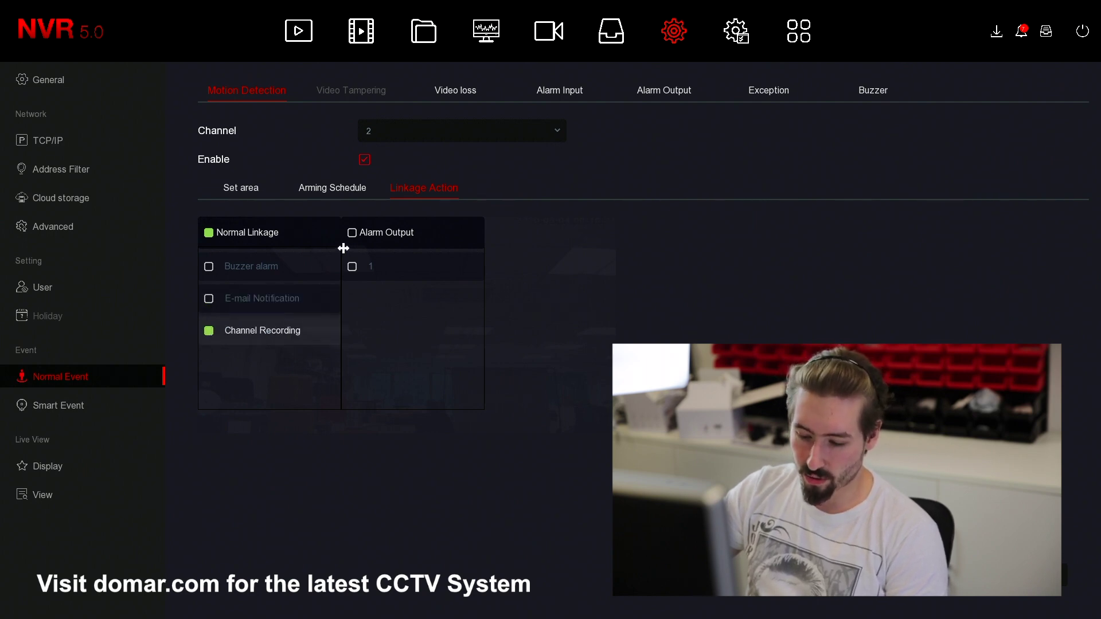
click(354, 234)
click(352, 234)
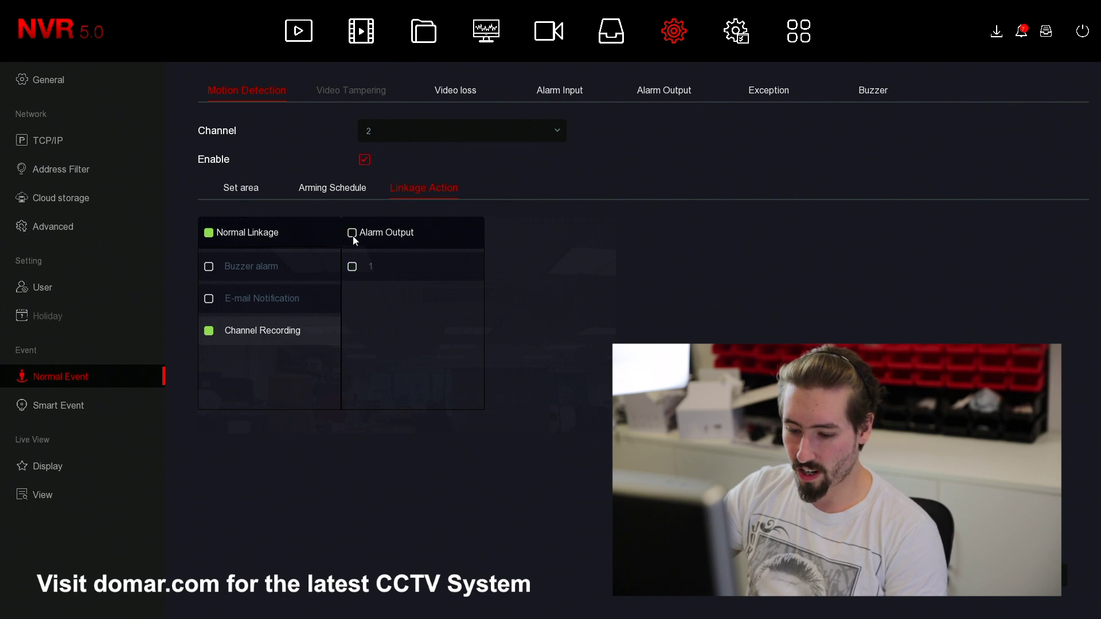
click(352, 234)
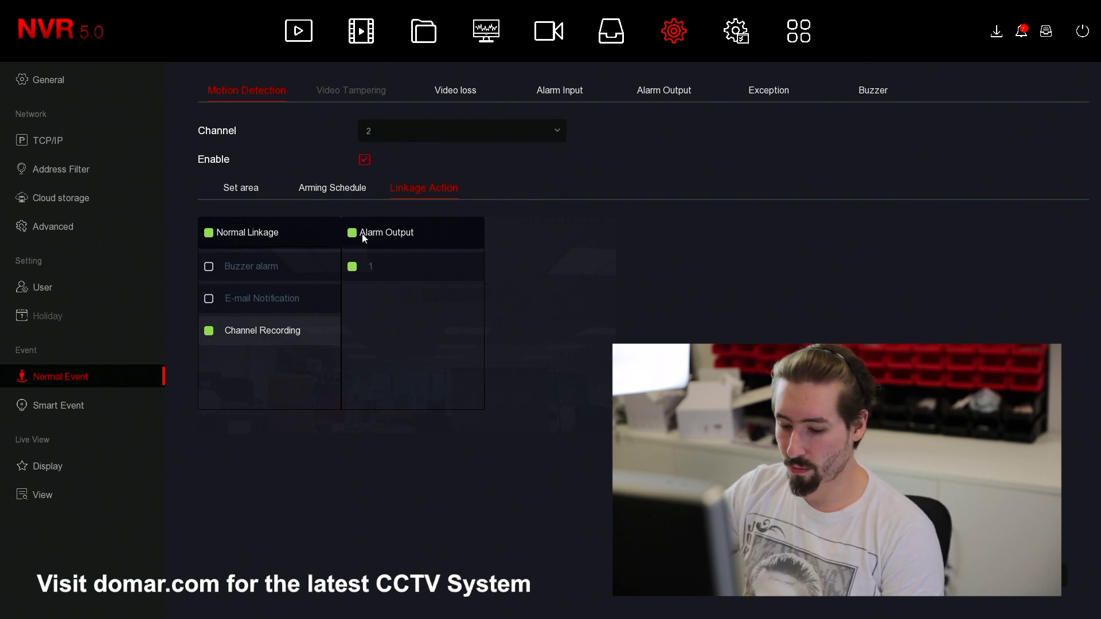
click(352, 234)
click(351, 233)
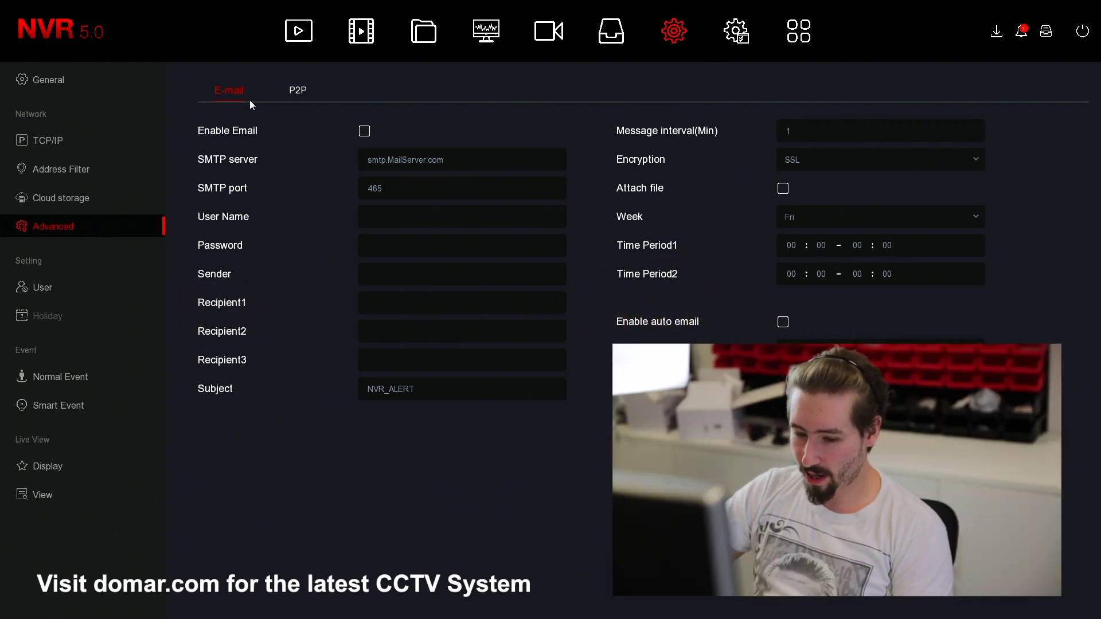
- Tick Enable Email, start editing the SMTP server address, then close the on-screen keyboard
click(365, 133)
click(366, 160)
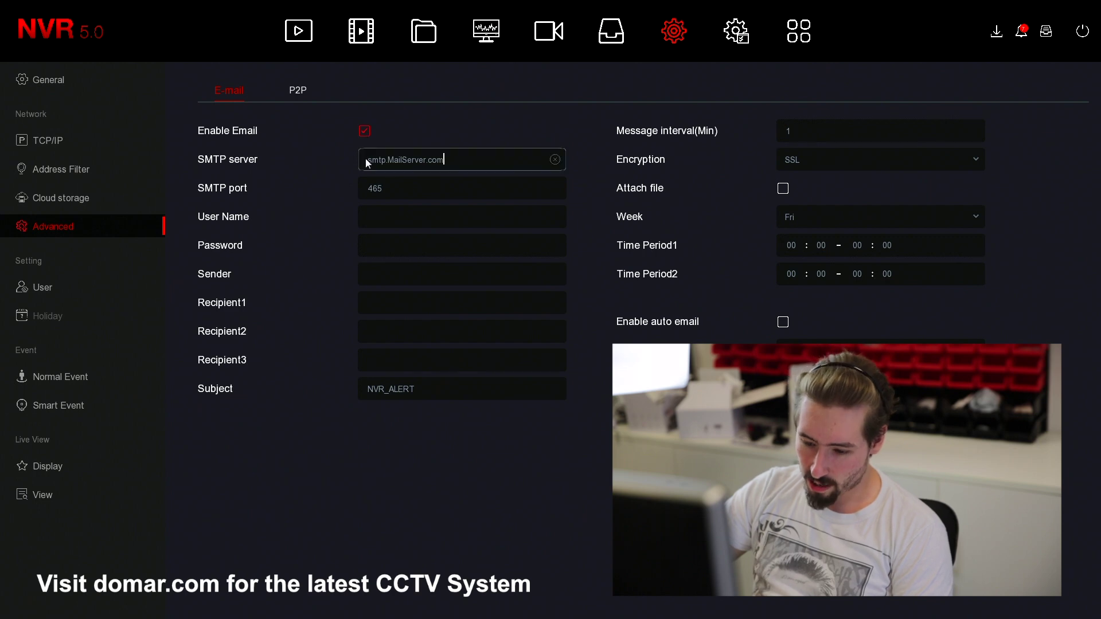
drag(432, 161, 410, 165)
click(422, 164)
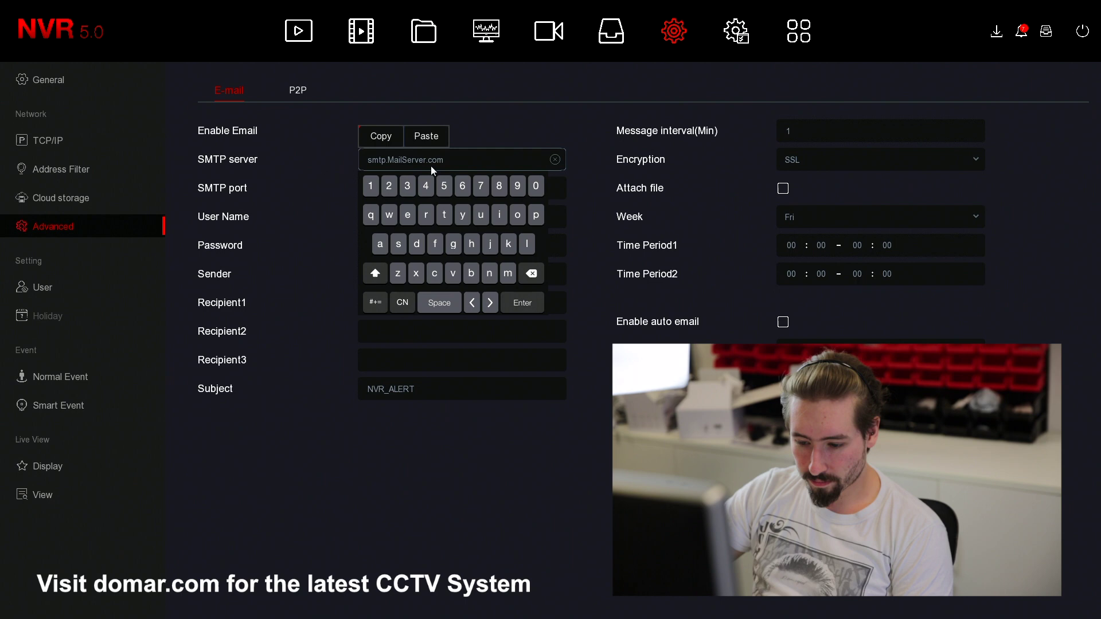
click(512, 302)
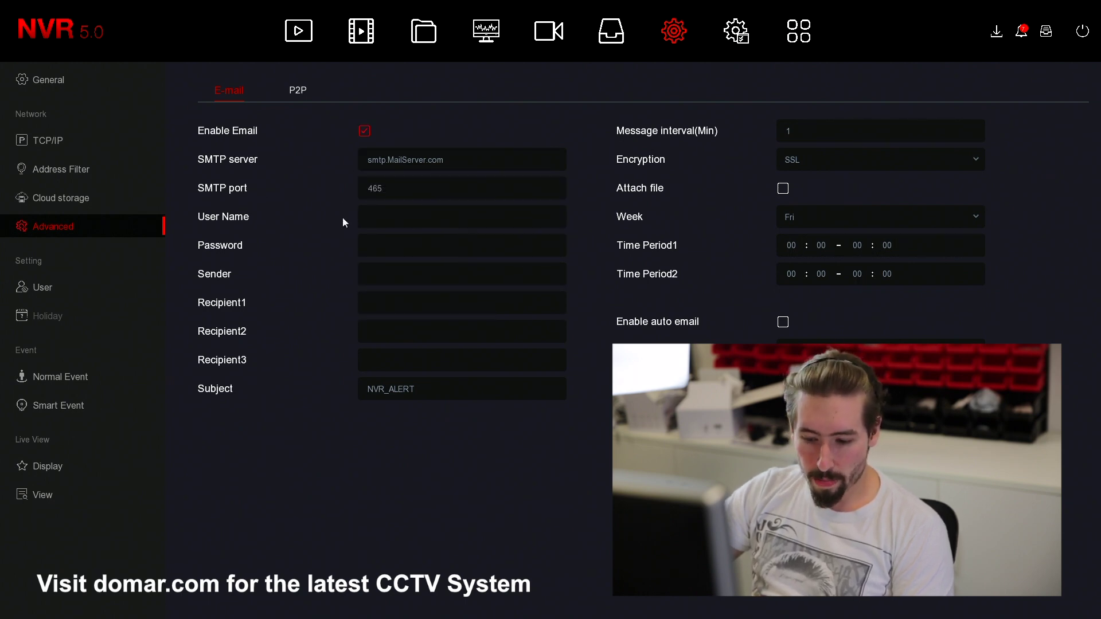
- Step through the user name, password, sender and recipient fields, then re-edit the SMTP server
click(393, 222)
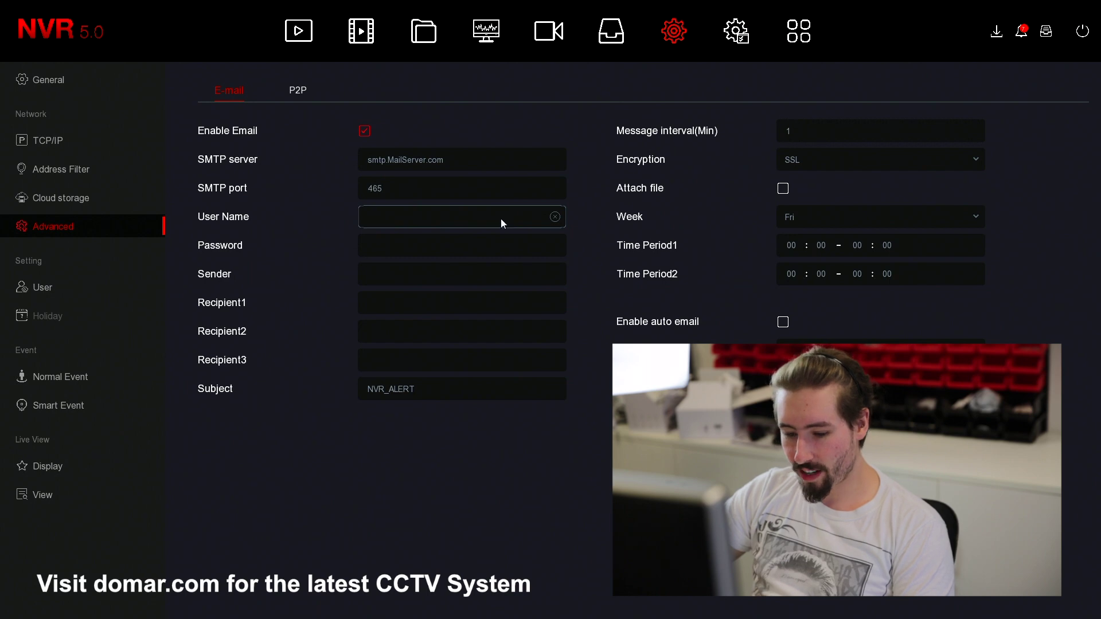
click(369, 250)
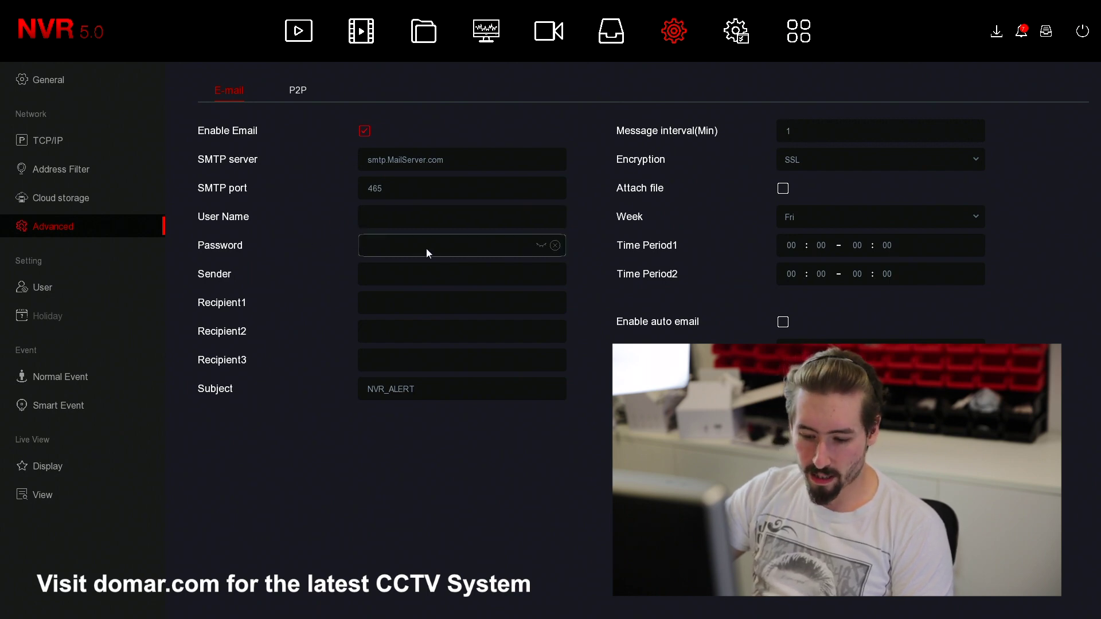
click(405, 270)
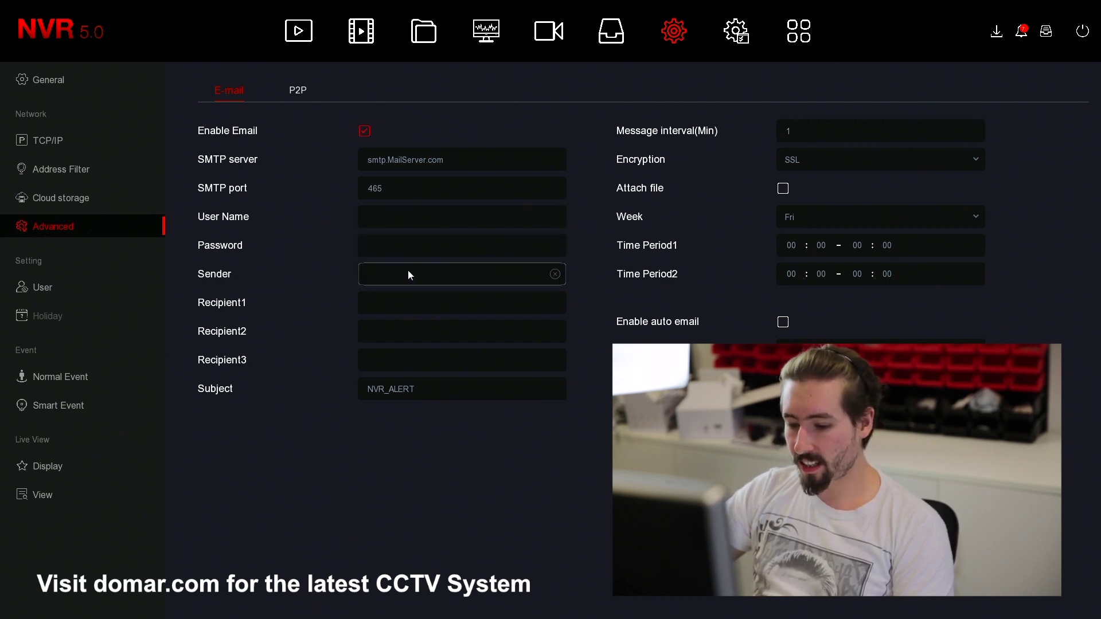
click(397, 214)
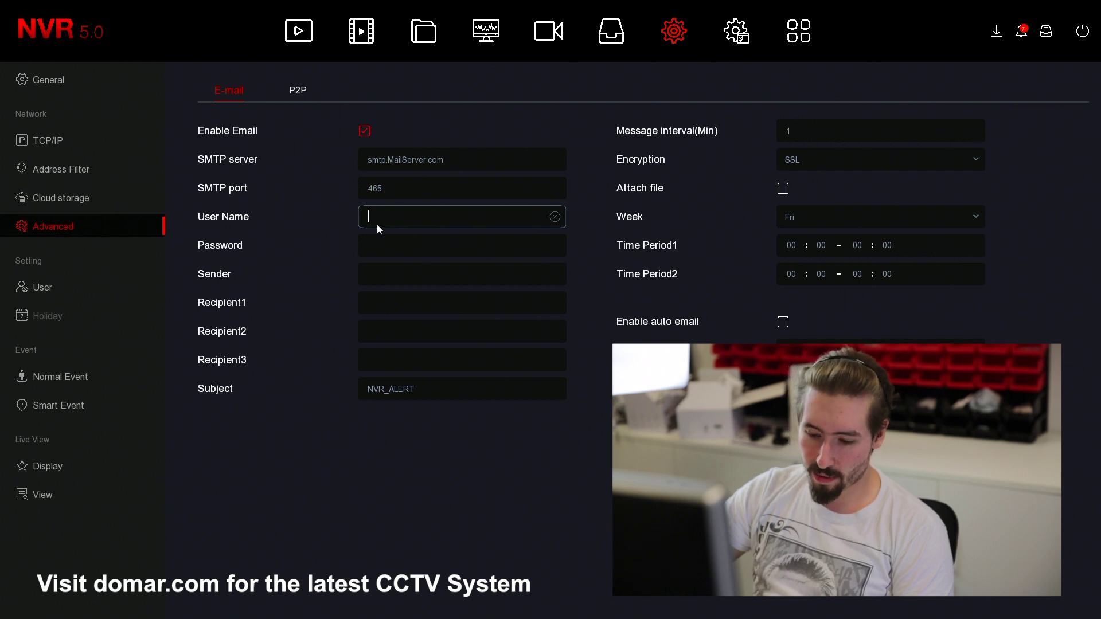
click(394, 278)
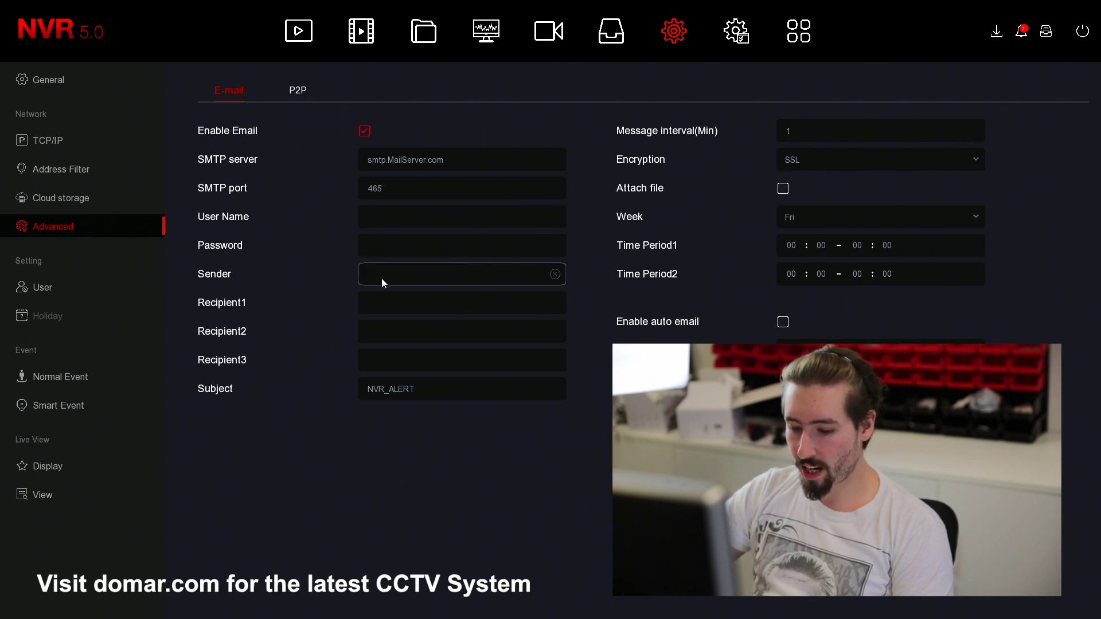
click(542, 305)
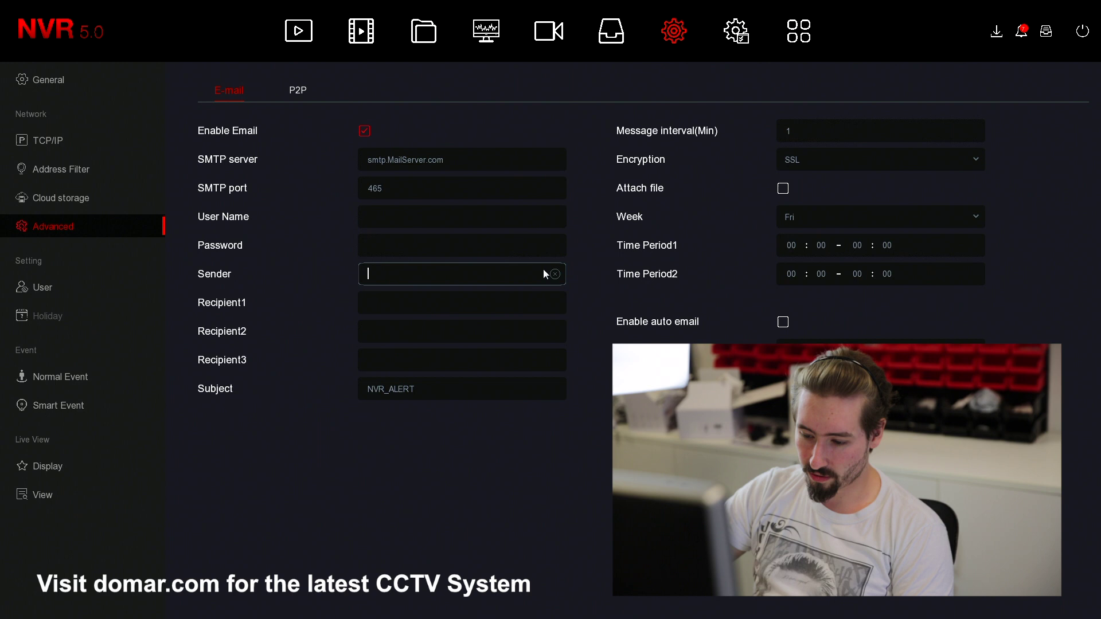
click(548, 240)
click(532, 211)
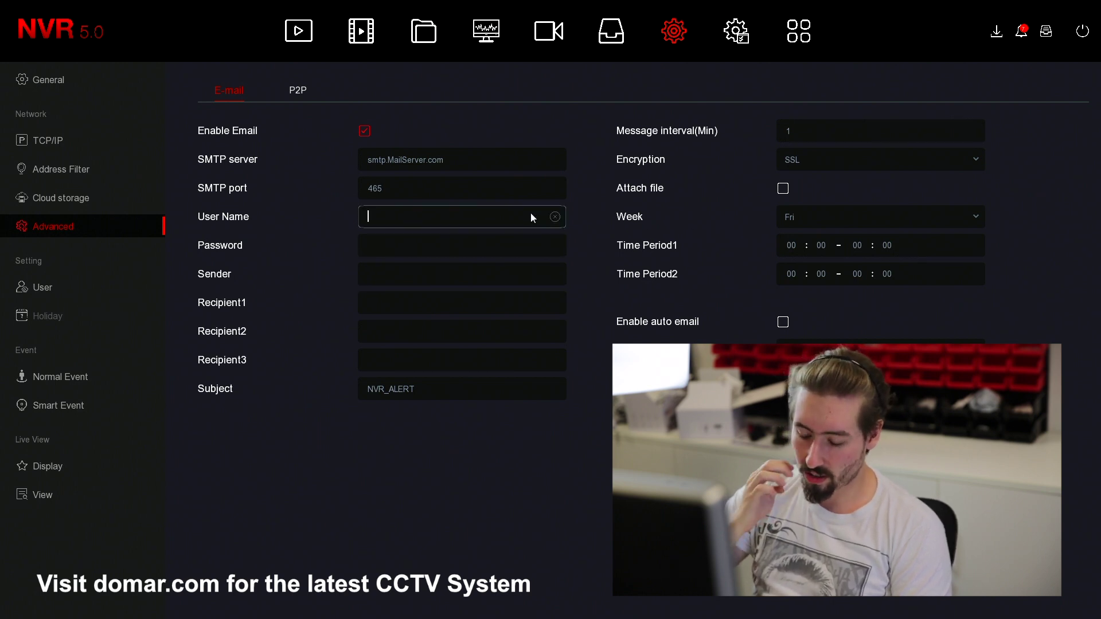
click(428, 163)
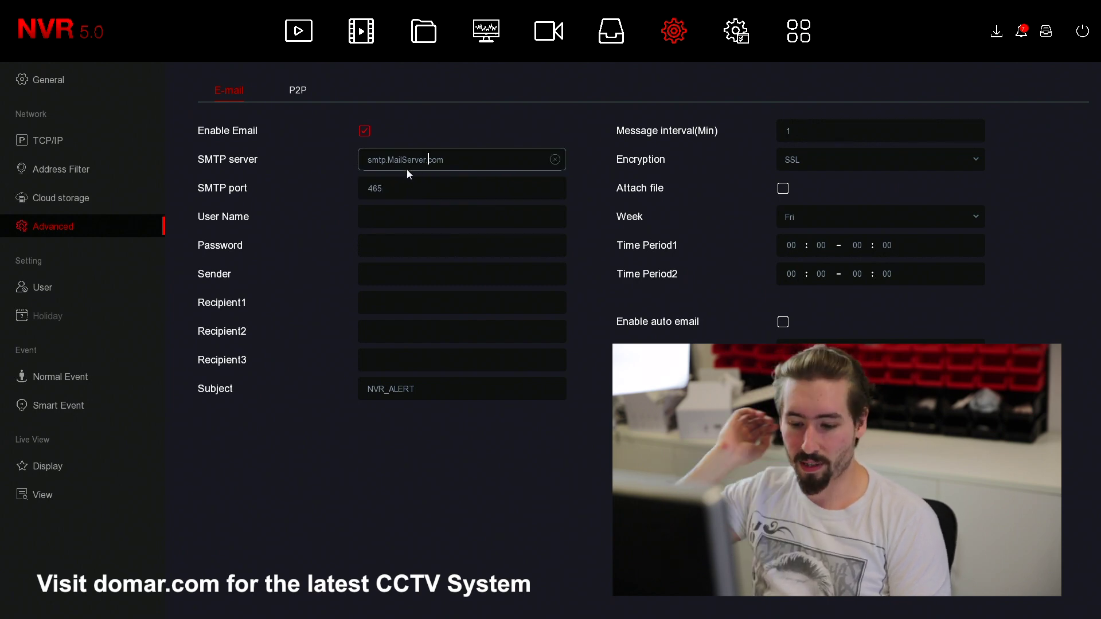
click(449, 167)
click(518, 302)
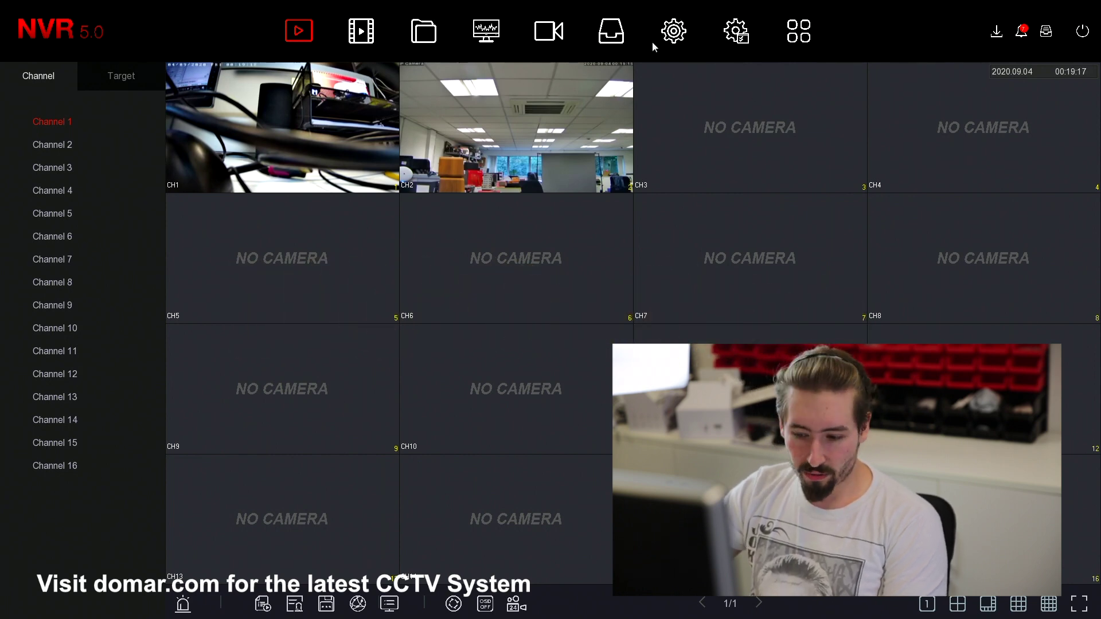
- Go to System > Advanced > P2P and toggle Enable P2P off and back on
click(676, 36)
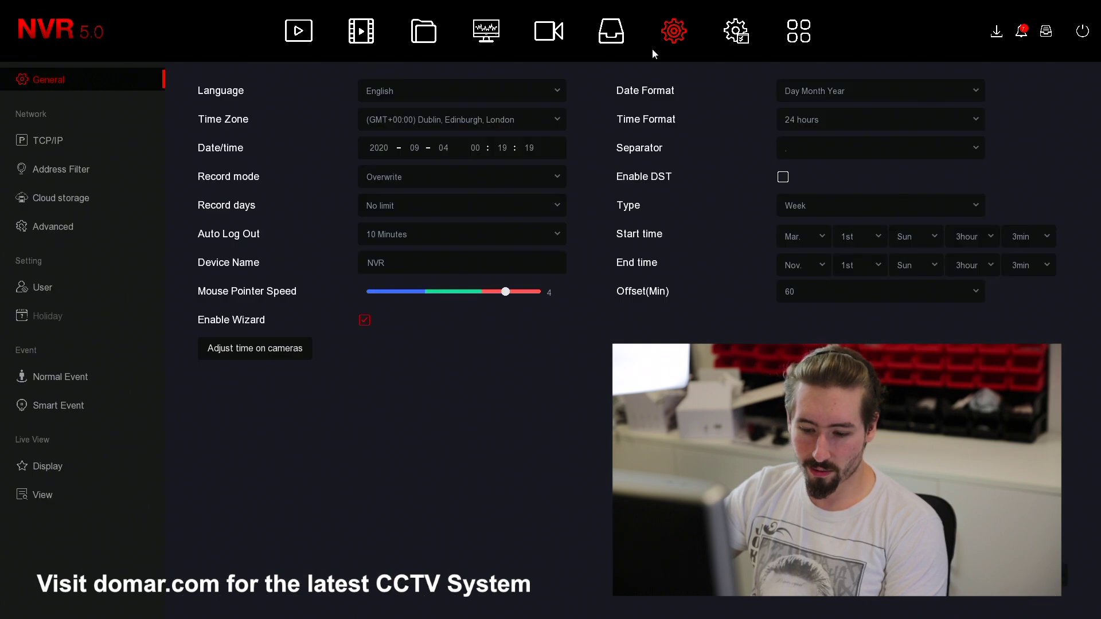
click(32, 223)
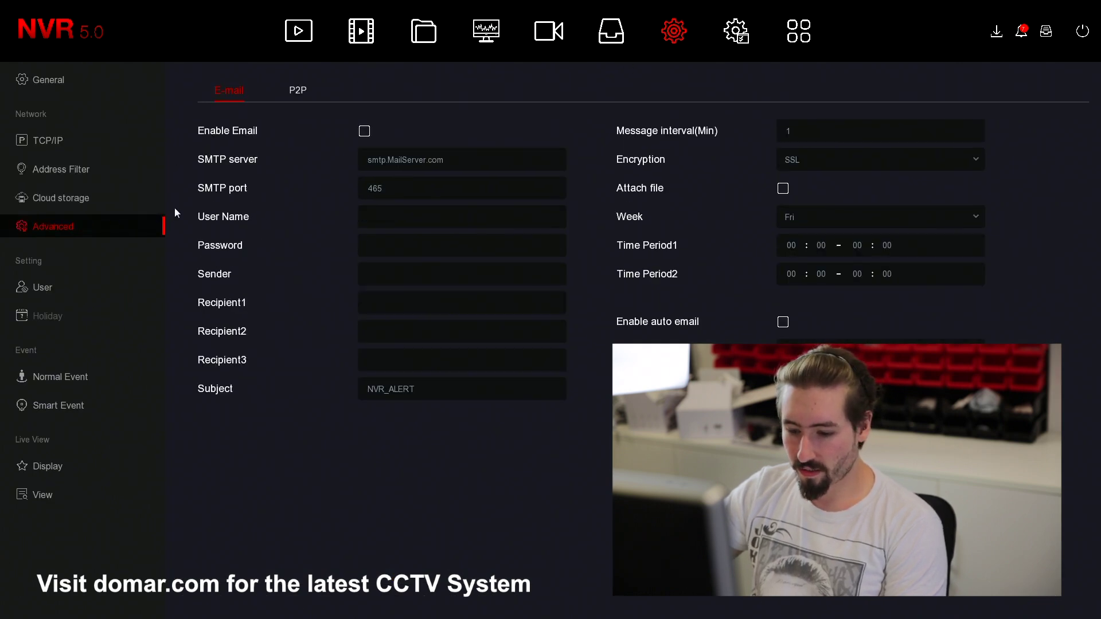
click(296, 90)
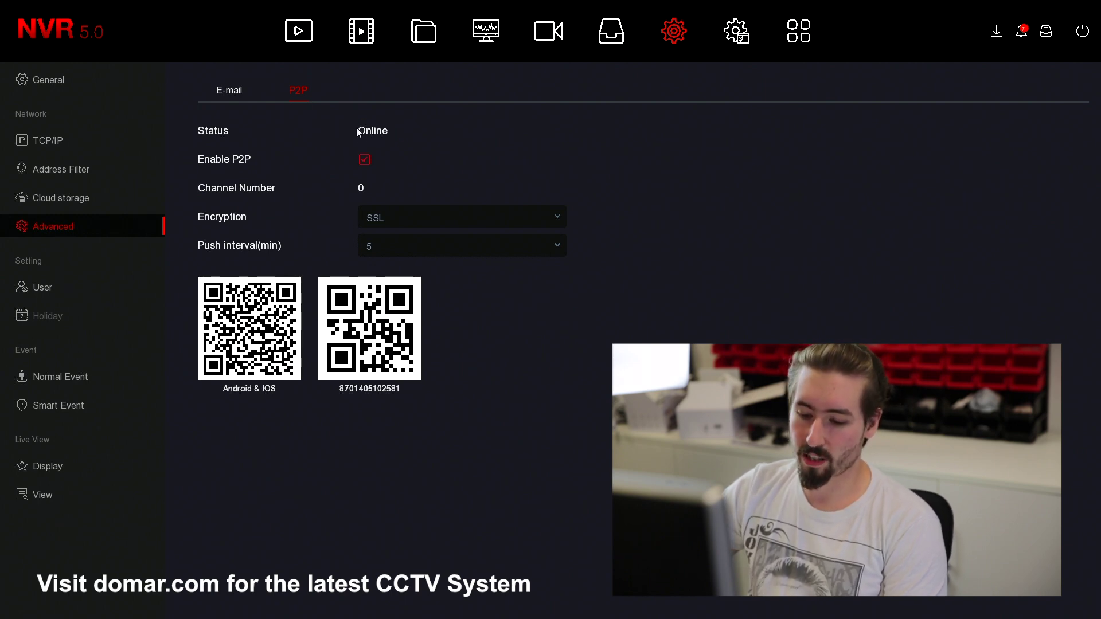
click(363, 161)
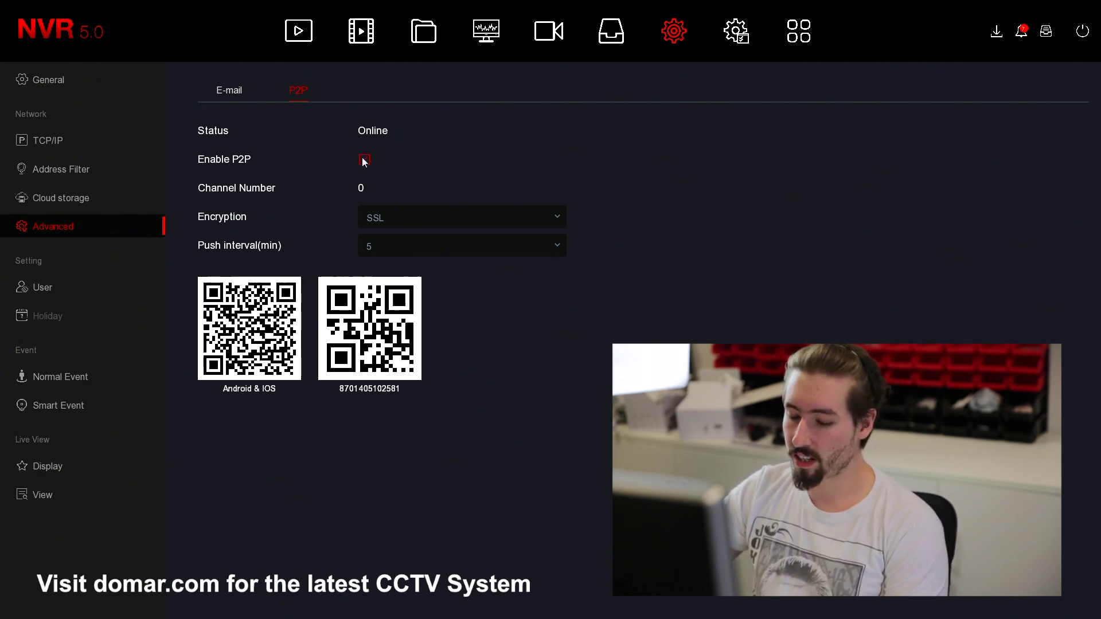
click(363, 163)
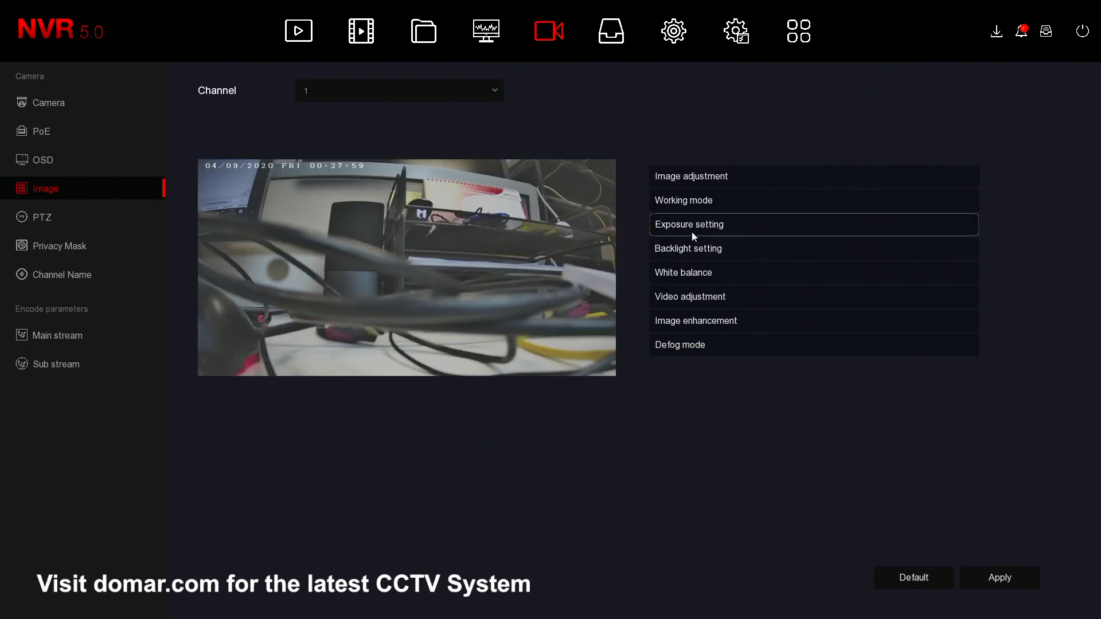
- Expand channel 1's image sections down to Defog and try the On and Auto defog modes
click(666, 247)
click(676, 295)
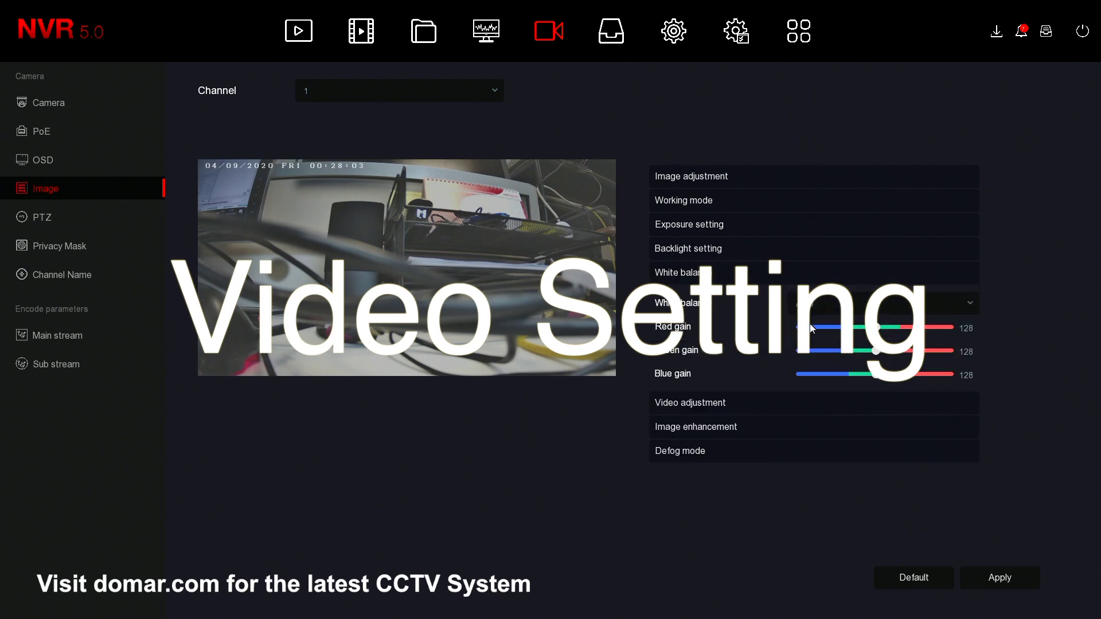
click(697, 402)
click(710, 405)
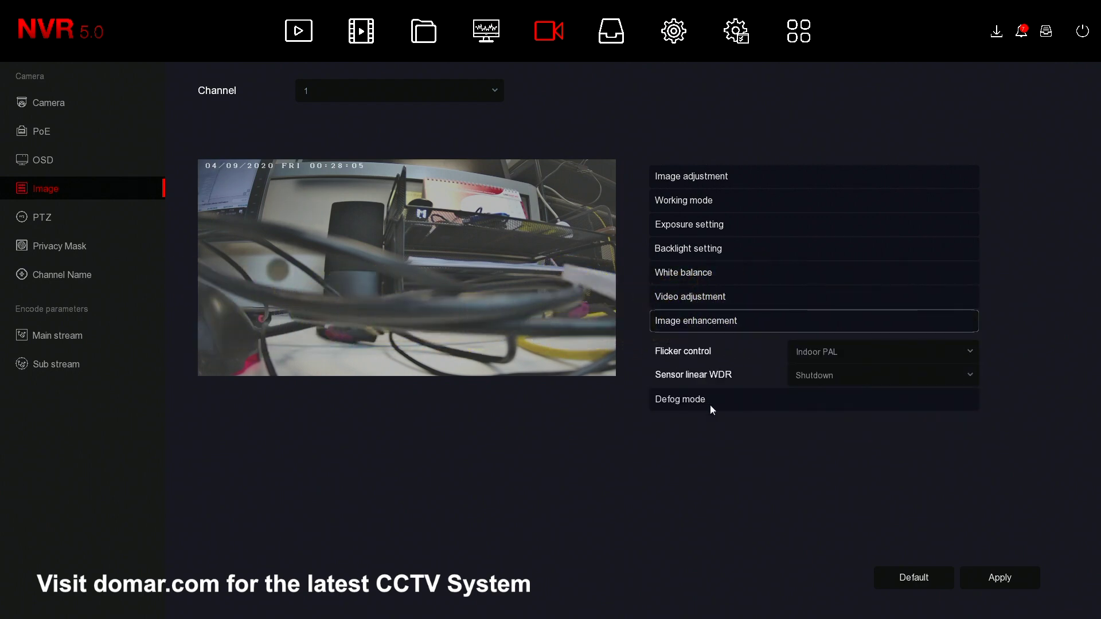
click(710, 405)
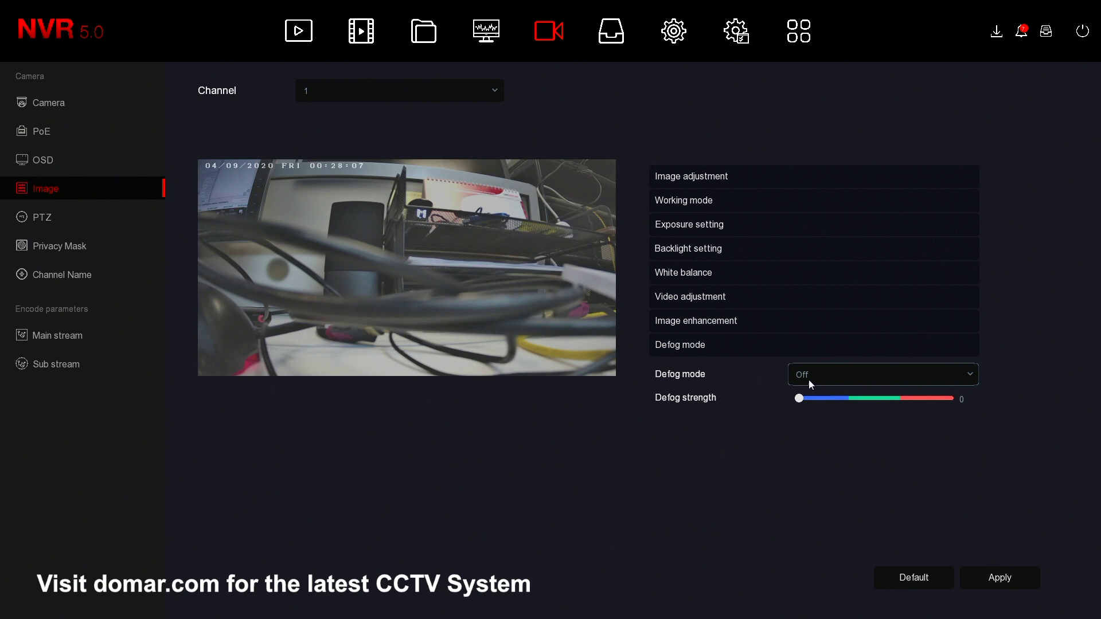
click(808, 381)
click(800, 425)
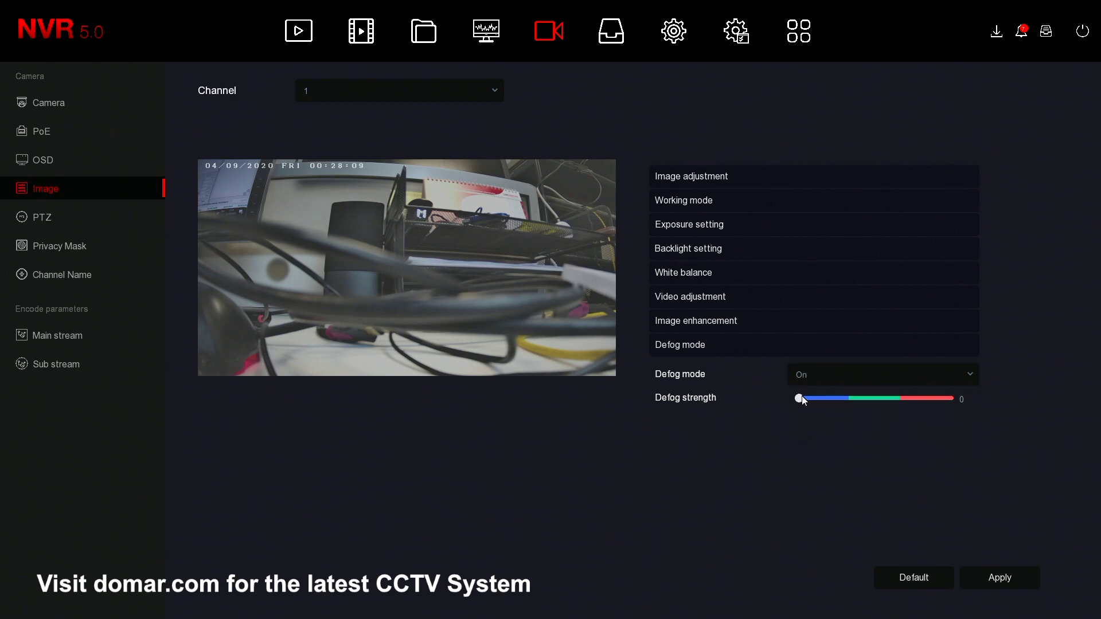
click(811, 378)
click(800, 440)
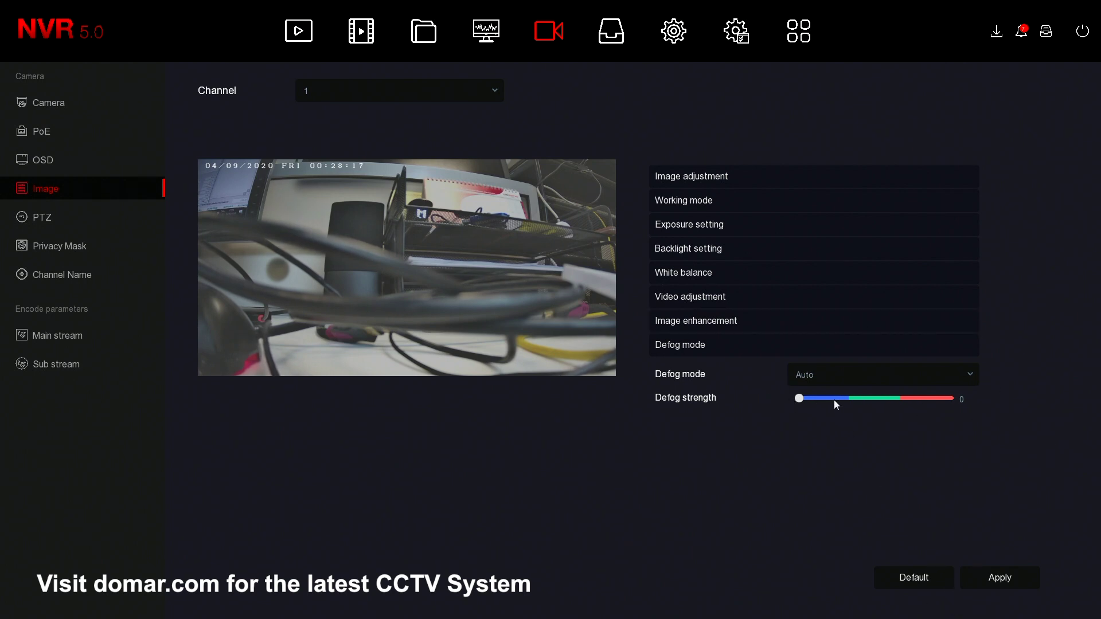
click(810, 376)
click(806, 423)
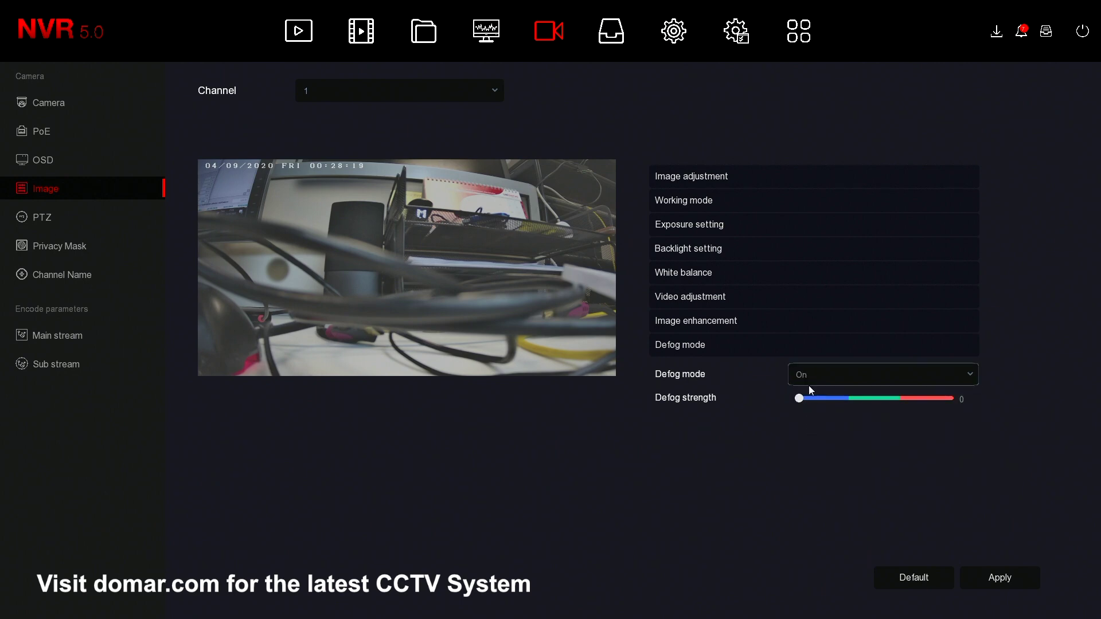
- Set defog strength to 175 with mode Auto and apply it to channel 1
drag(799, 398, 904, 398)
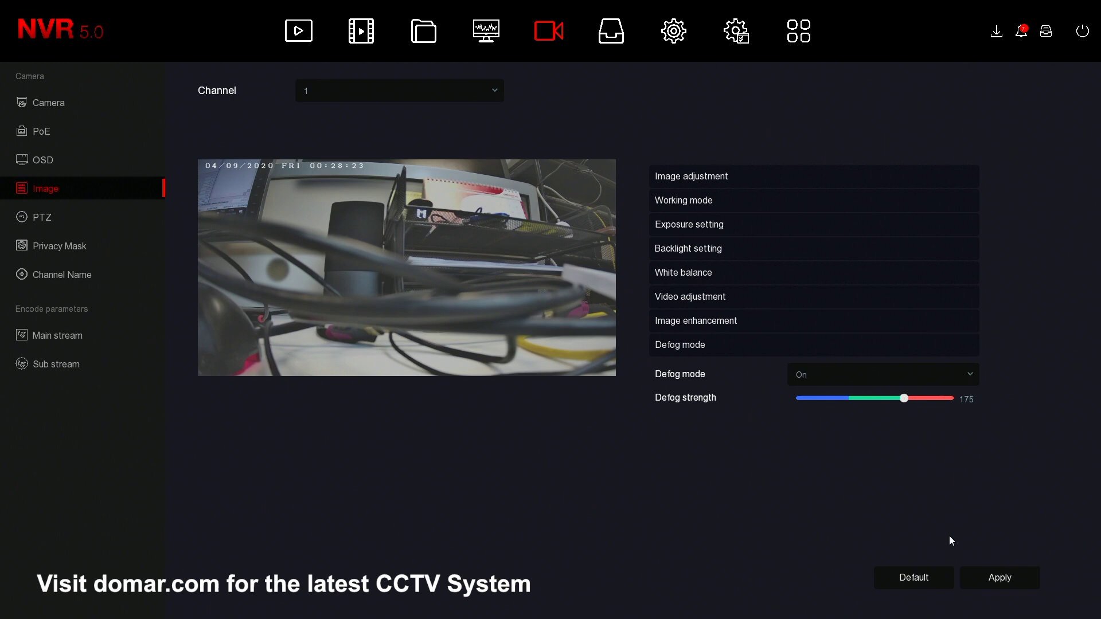
click(931, 351)
click(880, 354)
click(893, 378)
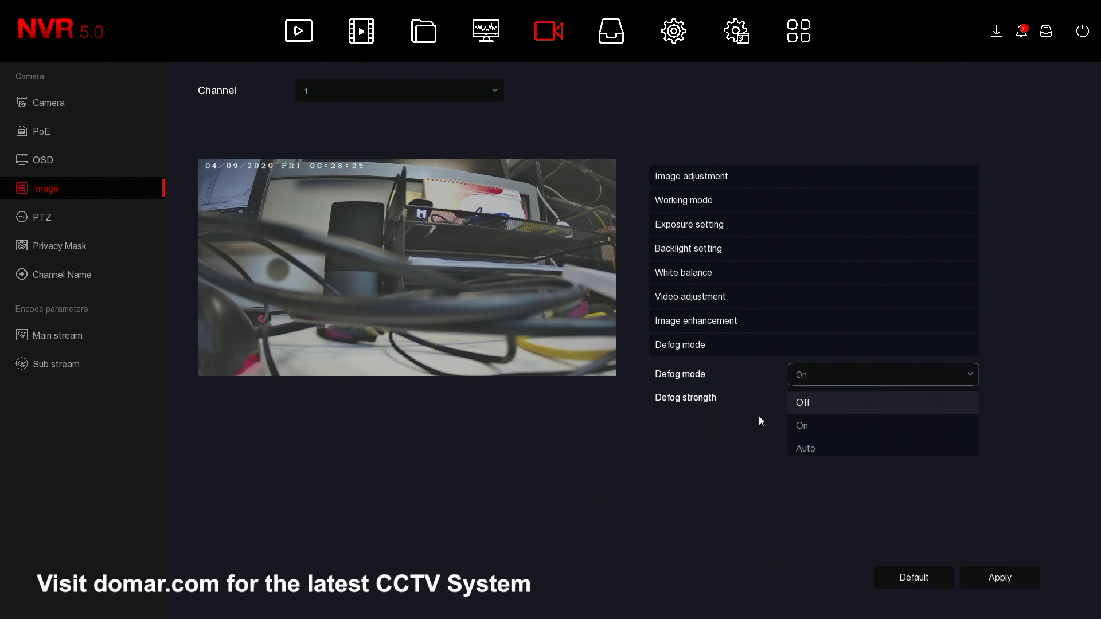
click(810, 447)
click(976, 575)
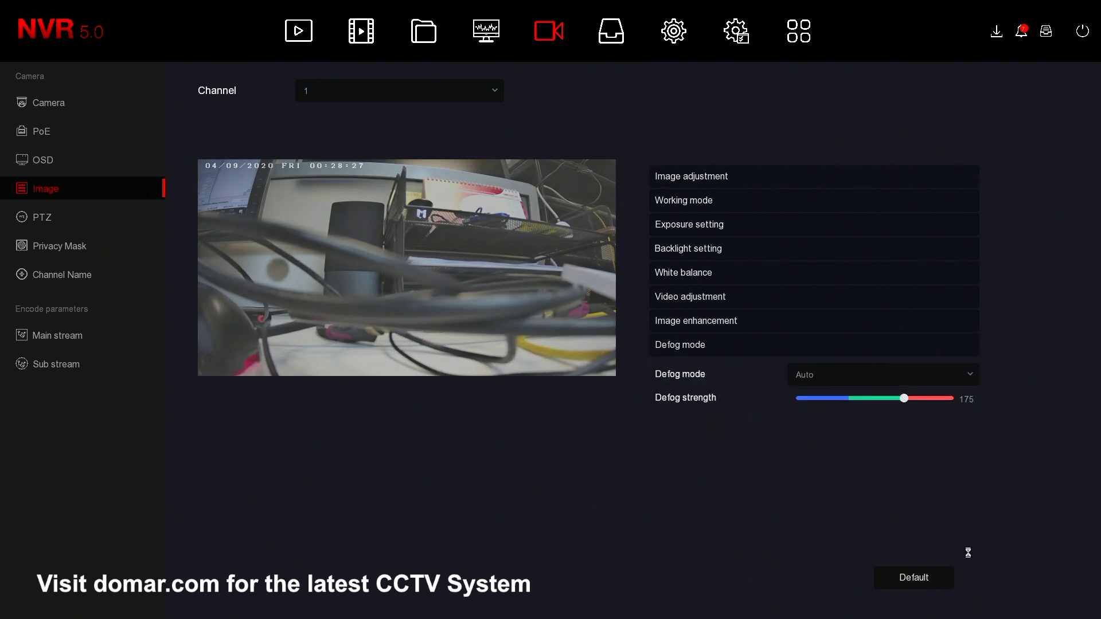
click(717, 174)
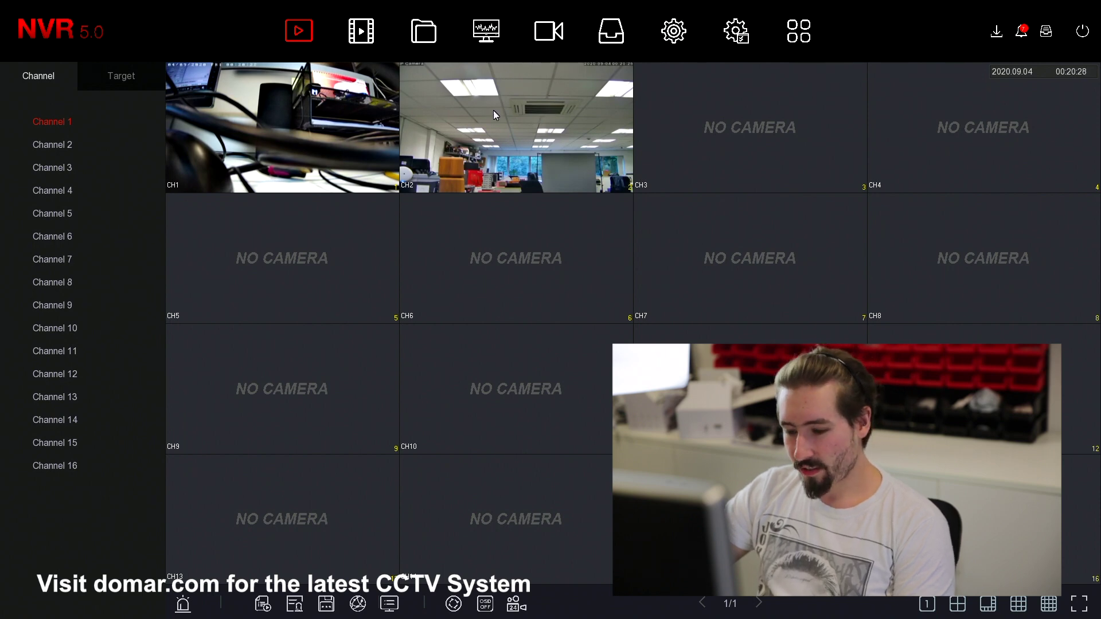
- Switch PoE port 1 for channel 1 from Short Distance to Long Distance power
click(549, 35)
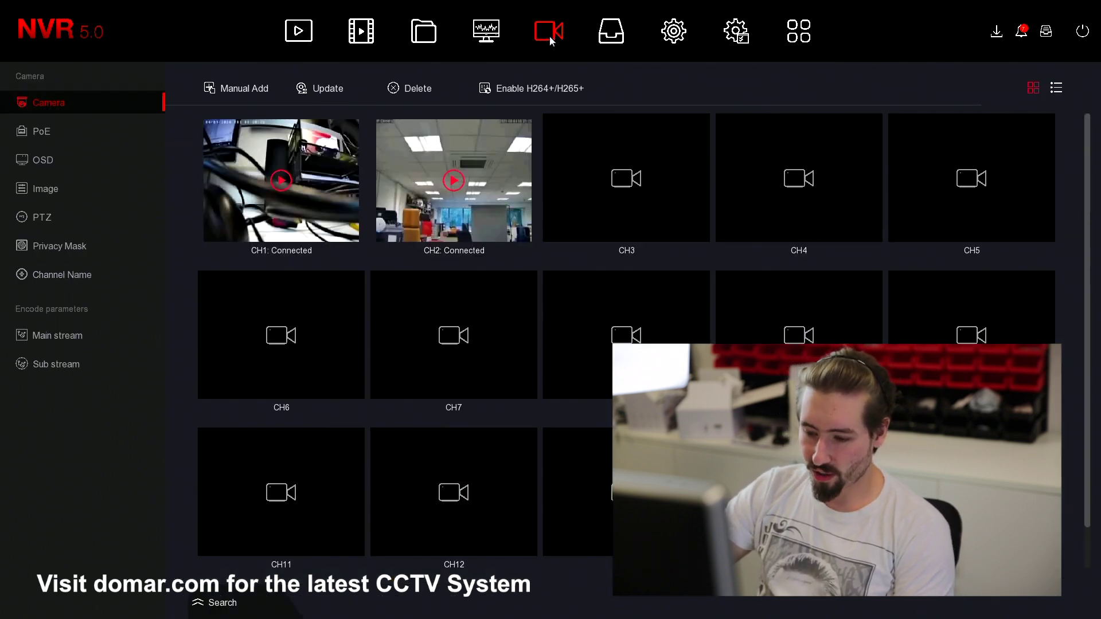
click(85, 130)
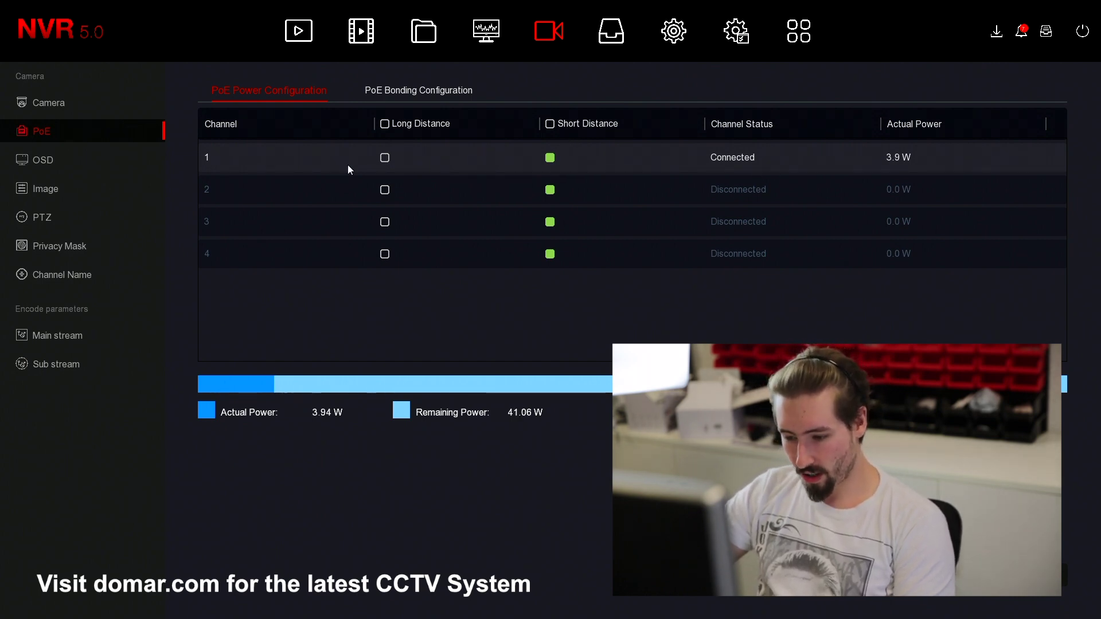
click(385, 159)
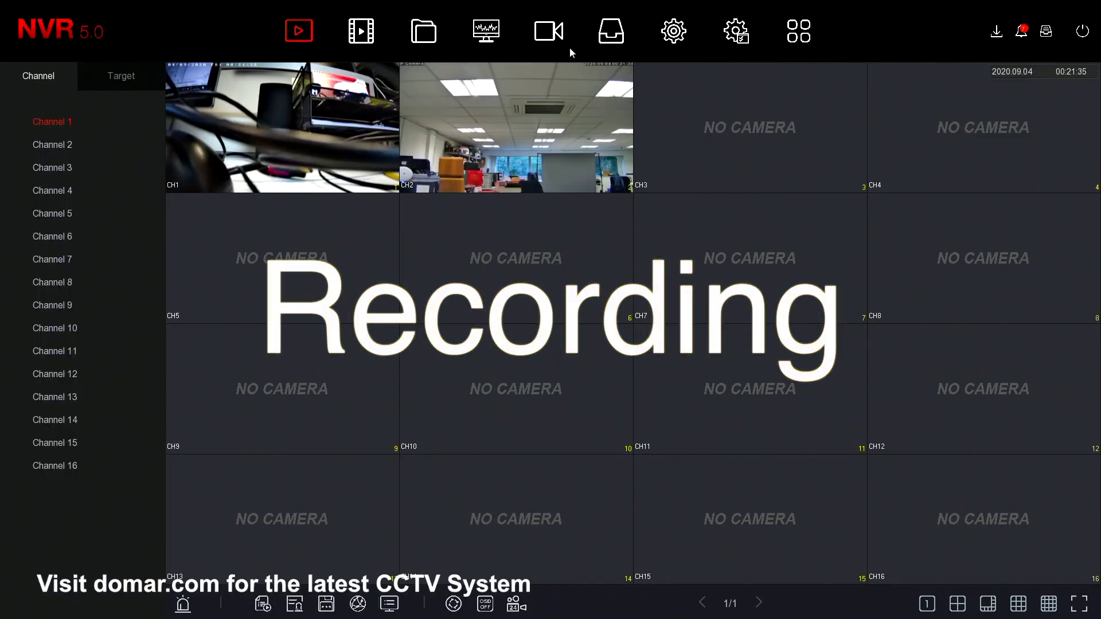
- Open Storage > Storage Device and confirm the Disk not connected notice
click(612, 33)
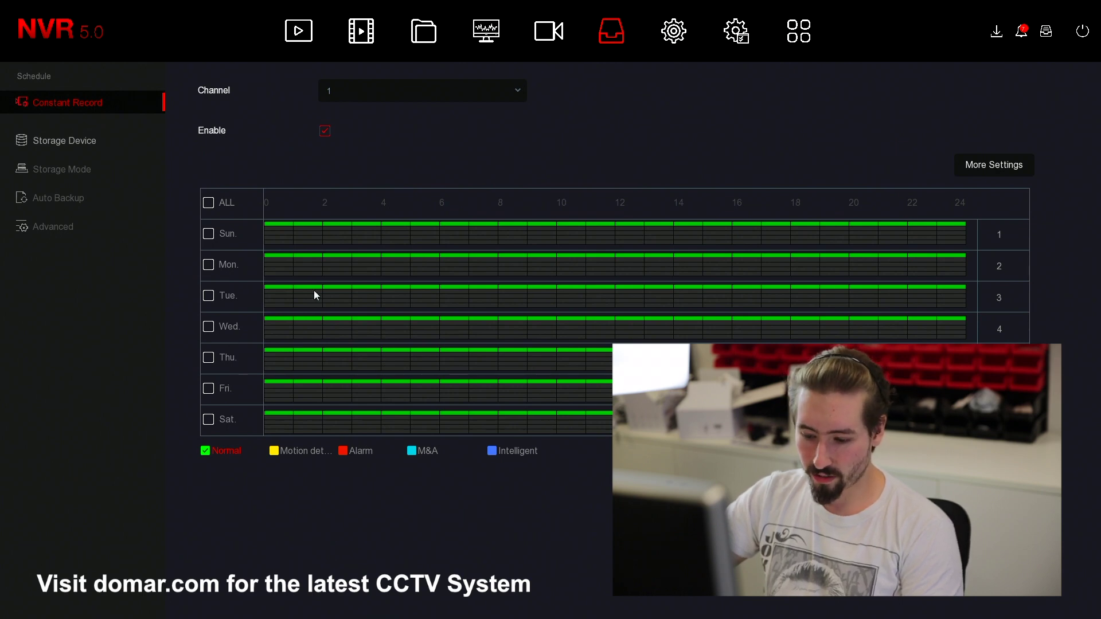
click(44, 149)
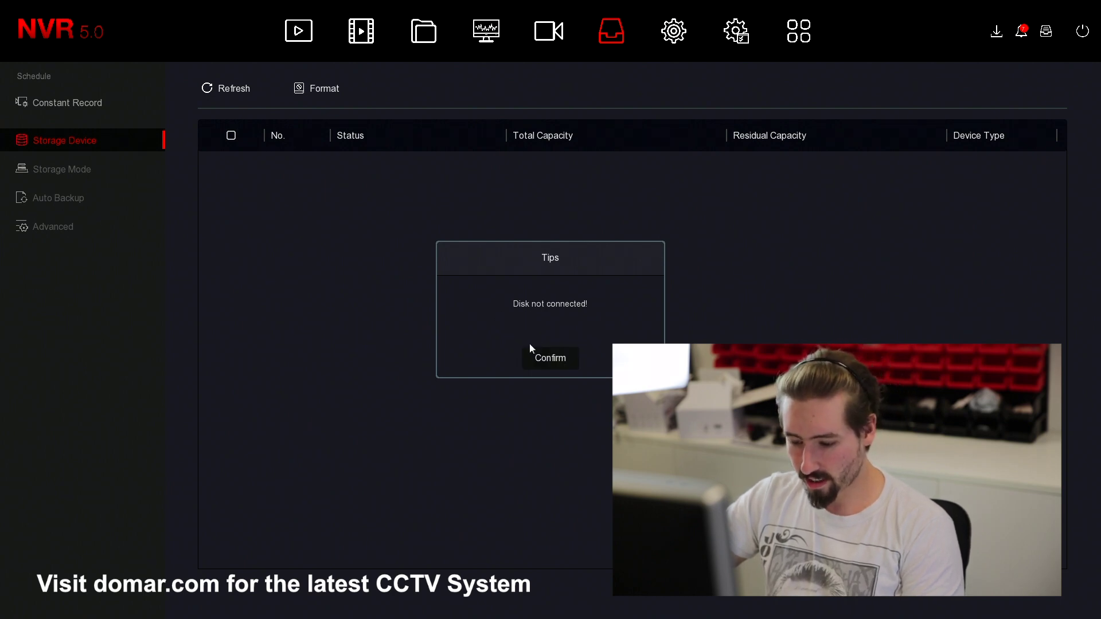
click(542, 358)
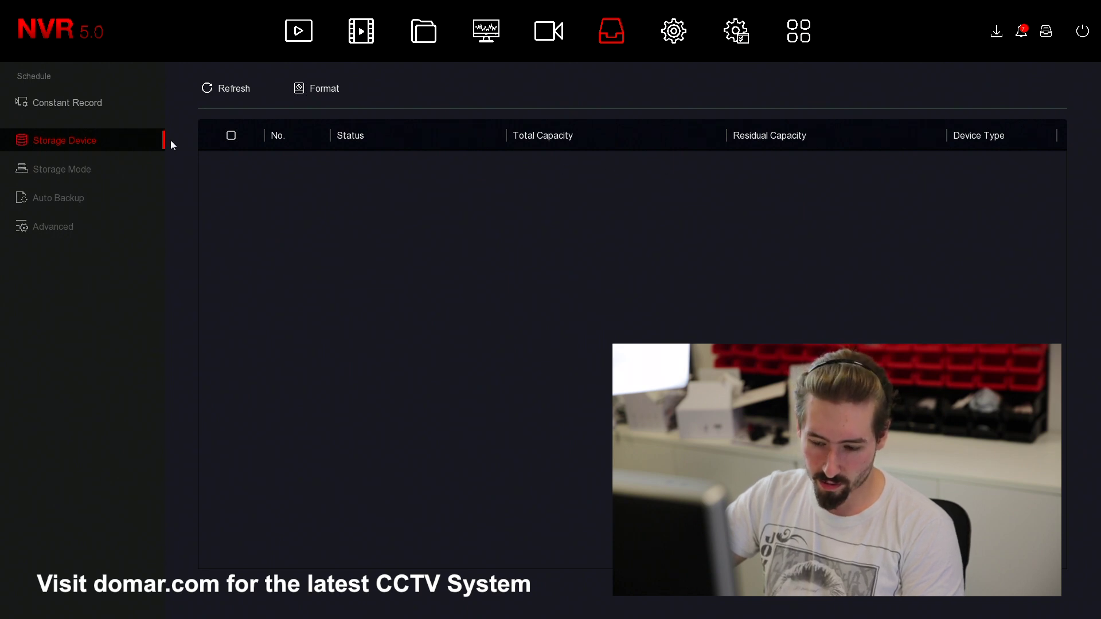
- Edit normal recording: erase Sunday around 13–18 h, then clear 5–6 h and 17–18 h for all days
click(70, 114)
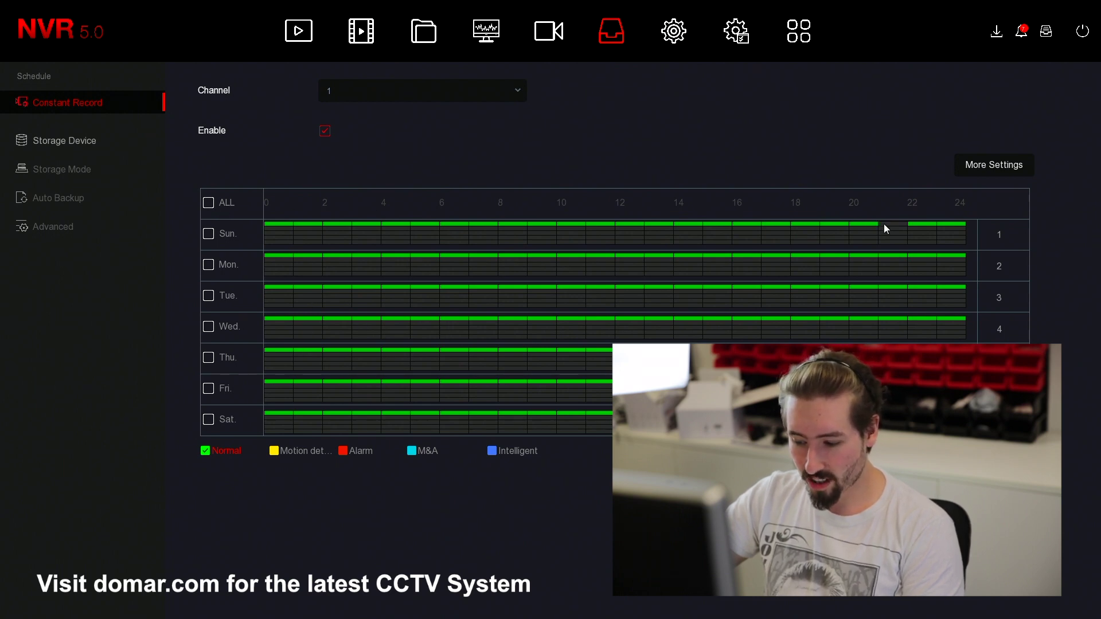
drag(812, 224, 671, 222)
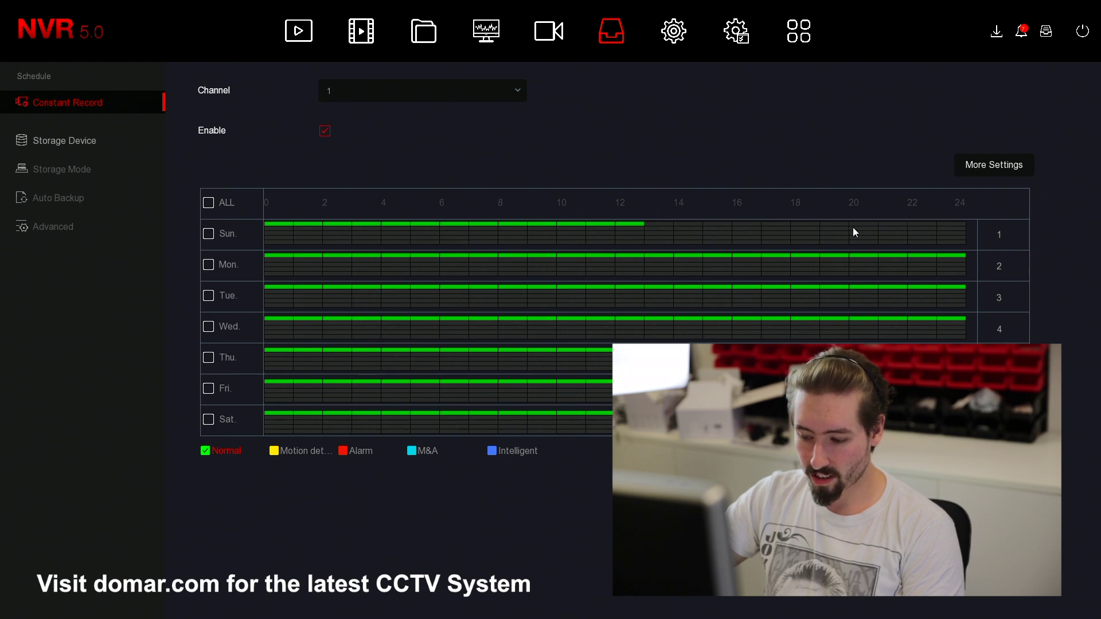
click(645, 228)
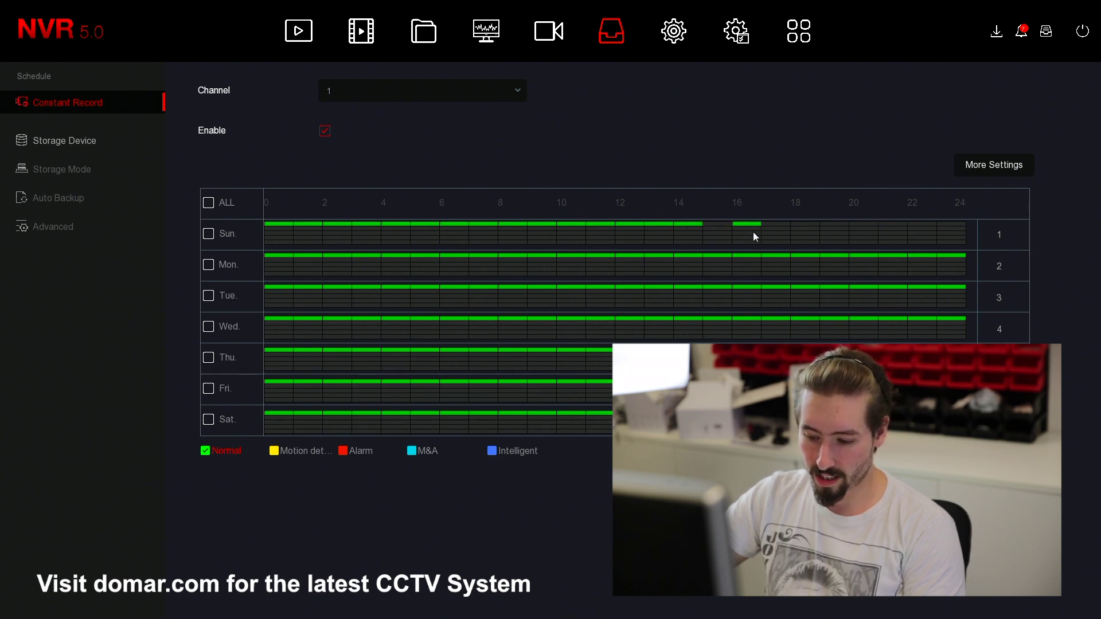
click(208, 203)
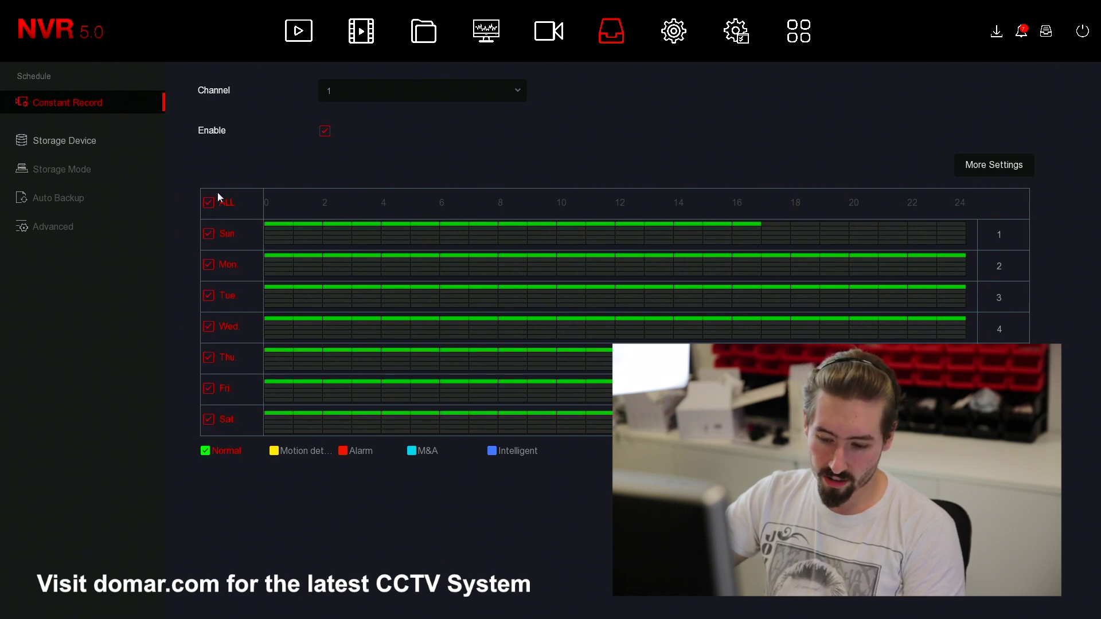
mouse_move(754, 275)
mouse_down()
mouse_move(749, 263)
mouse_move(649, 259)
mouse_move(424, 263)
mouse_move(754, 267)
mouse_up()
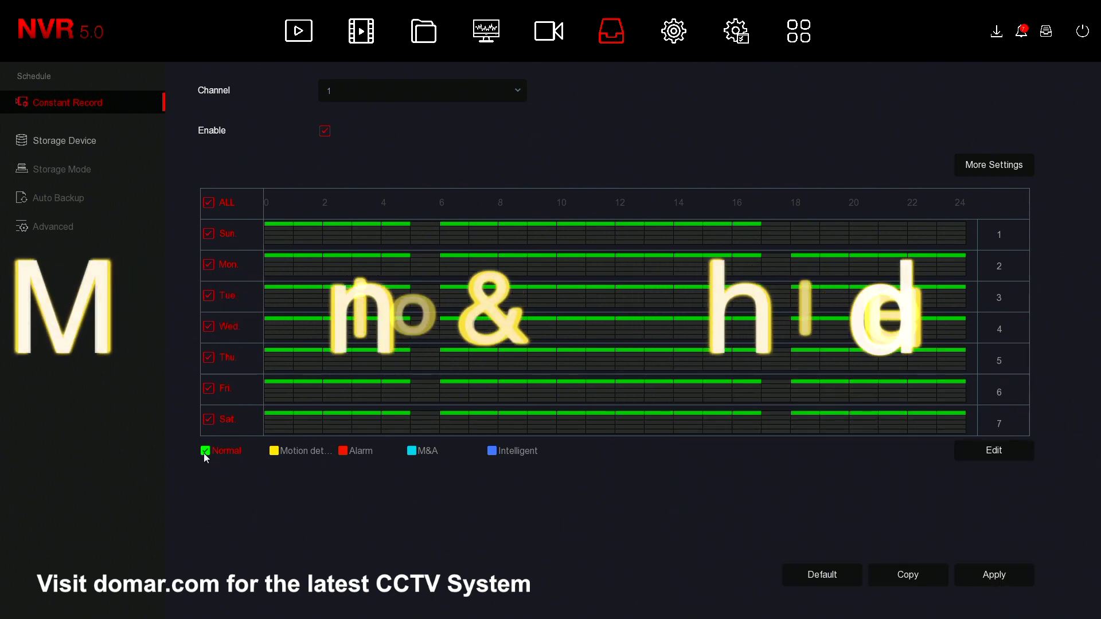
- Paint motion detection across every day's hours, select Alarm, and apply the recording schedule
click(274, 452)
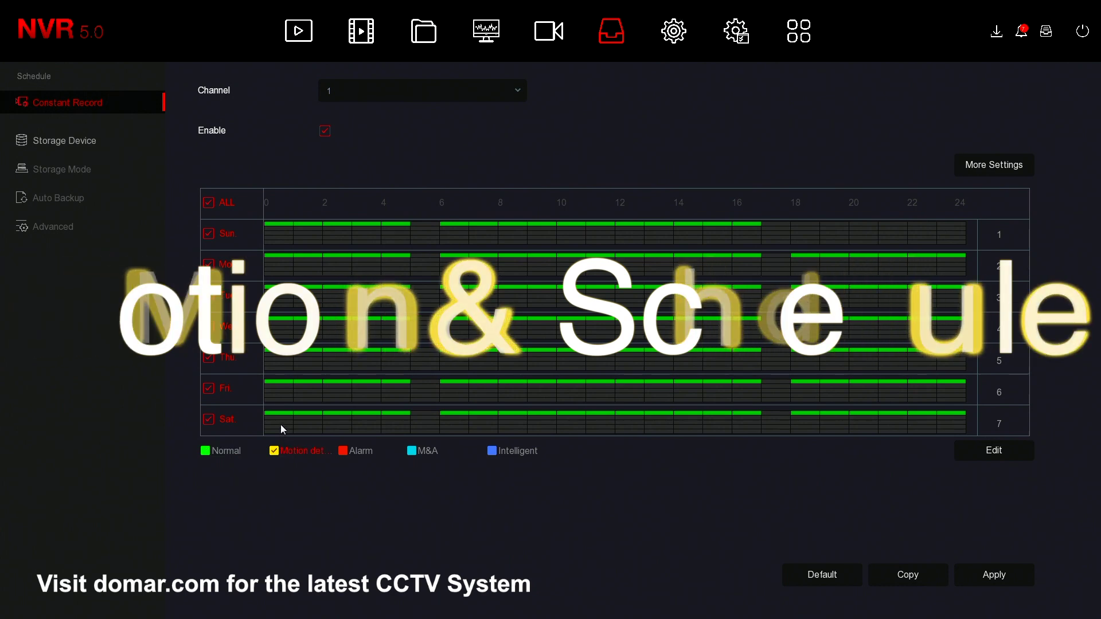
mouse_move(273, 232)
mouse_down()
mouse_move(758, 259)
mouse_move(1000, 241)
mouse_up()
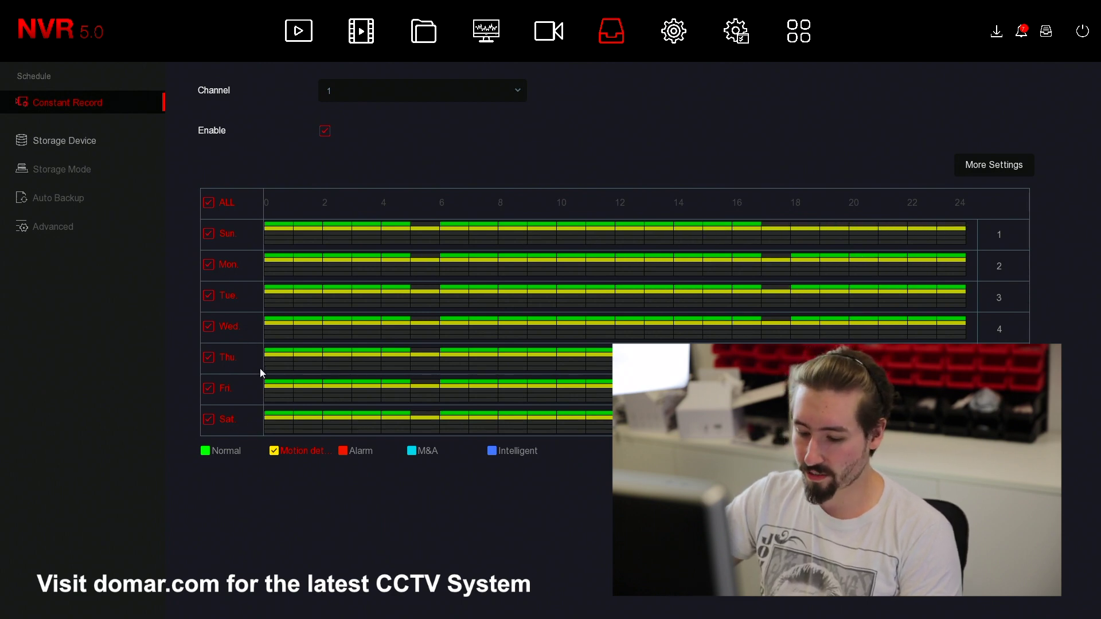
click(212, 453)
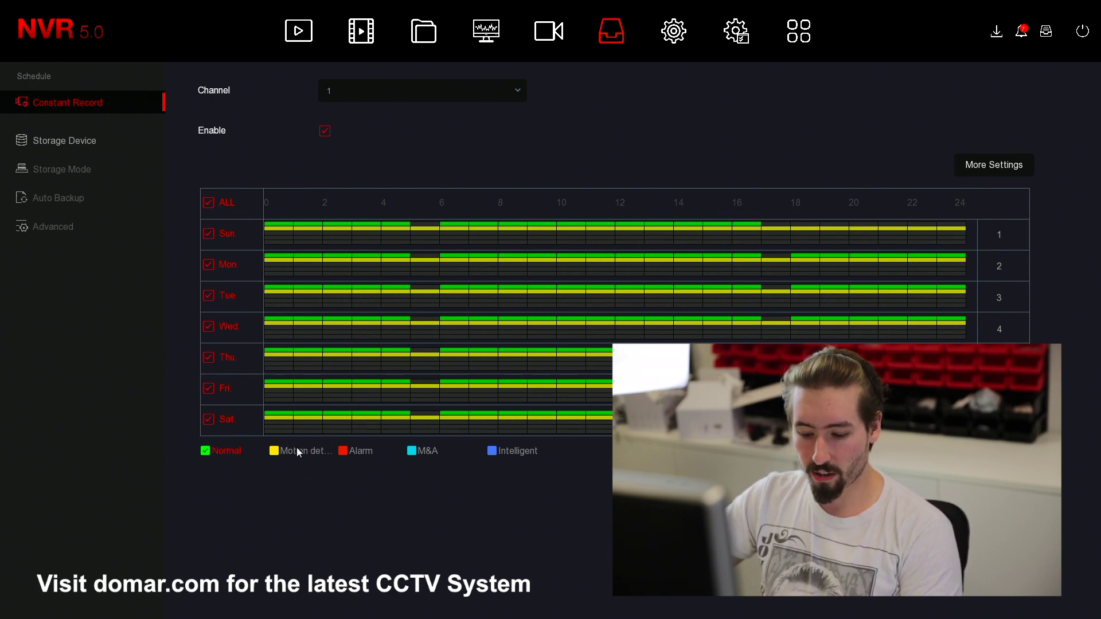
click(352, 451)
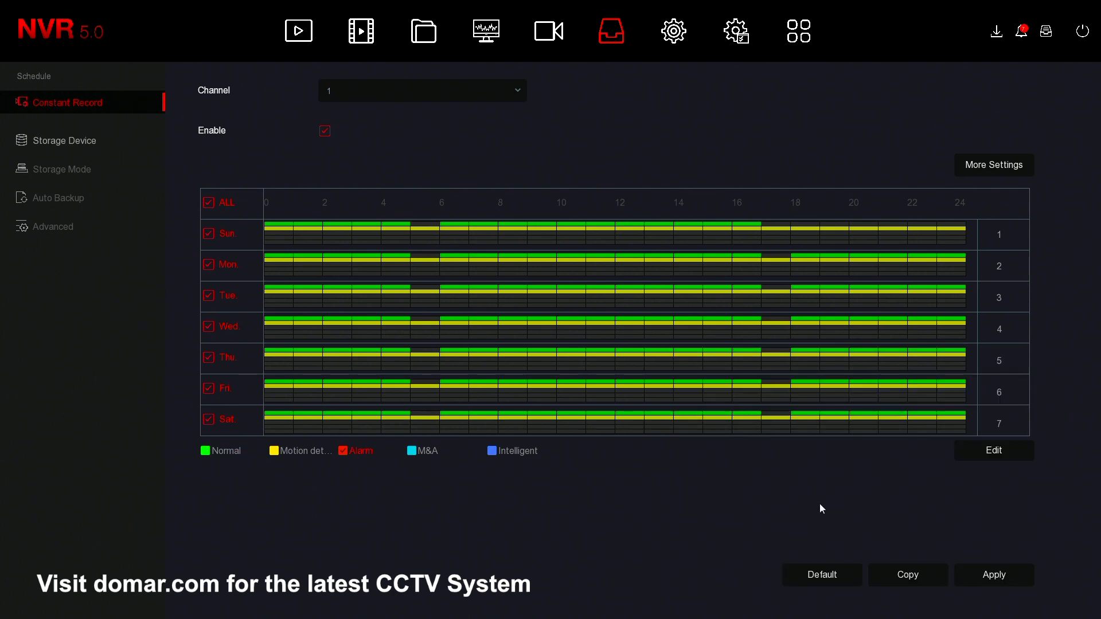
click(971, 579)
- Check the channel list, keep channel 1 selected, and leave the schedule for live view
click(343, 92)
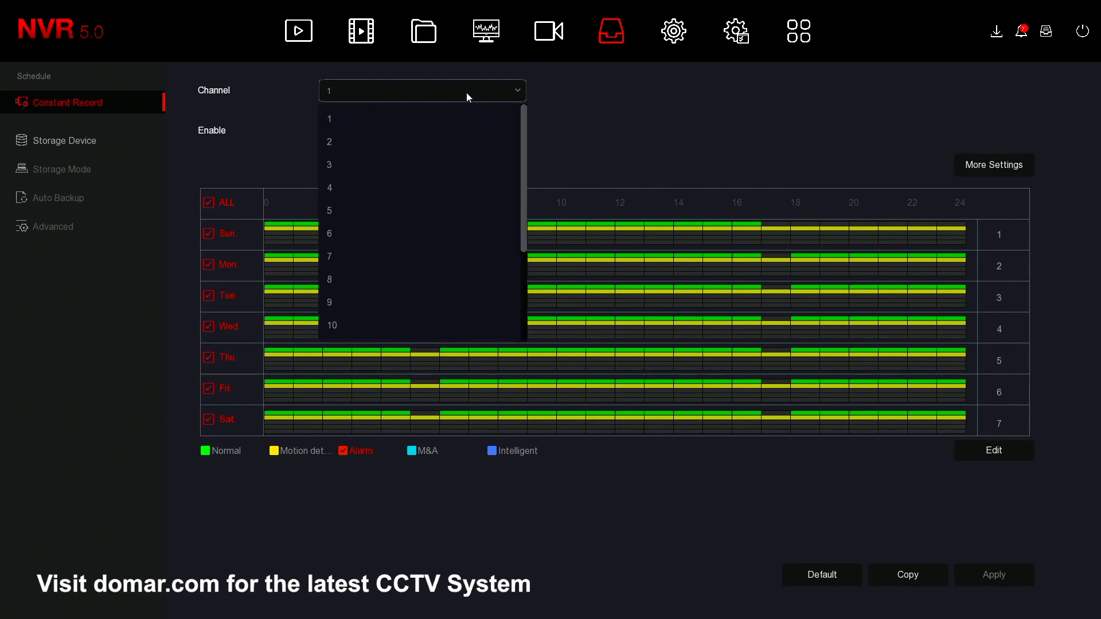
click(531, 146)
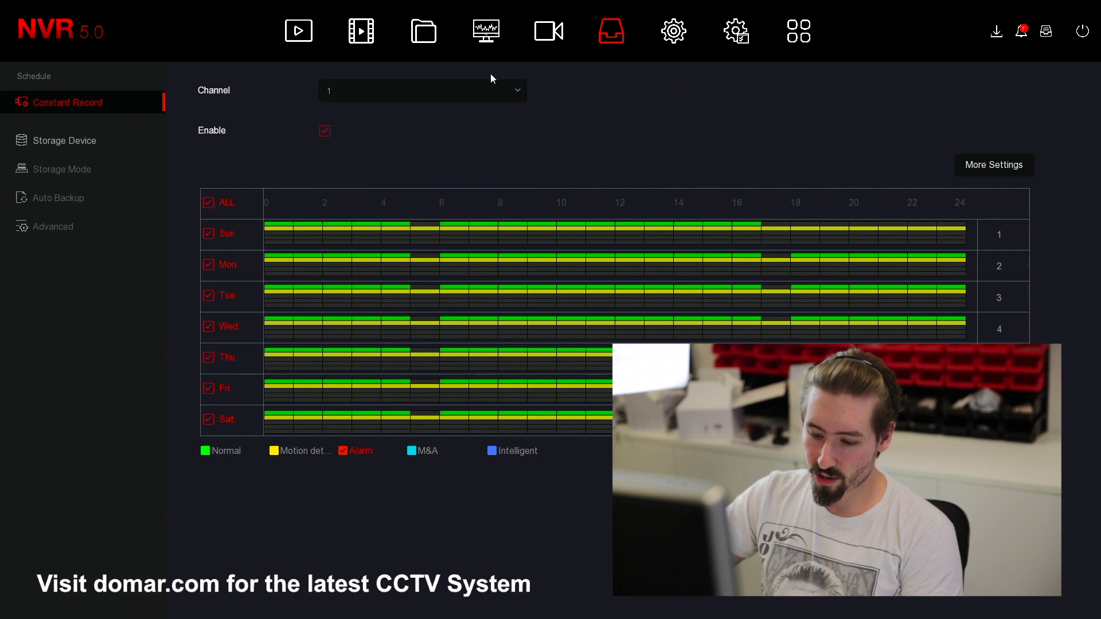
click(491, 80)
click(528, 163)
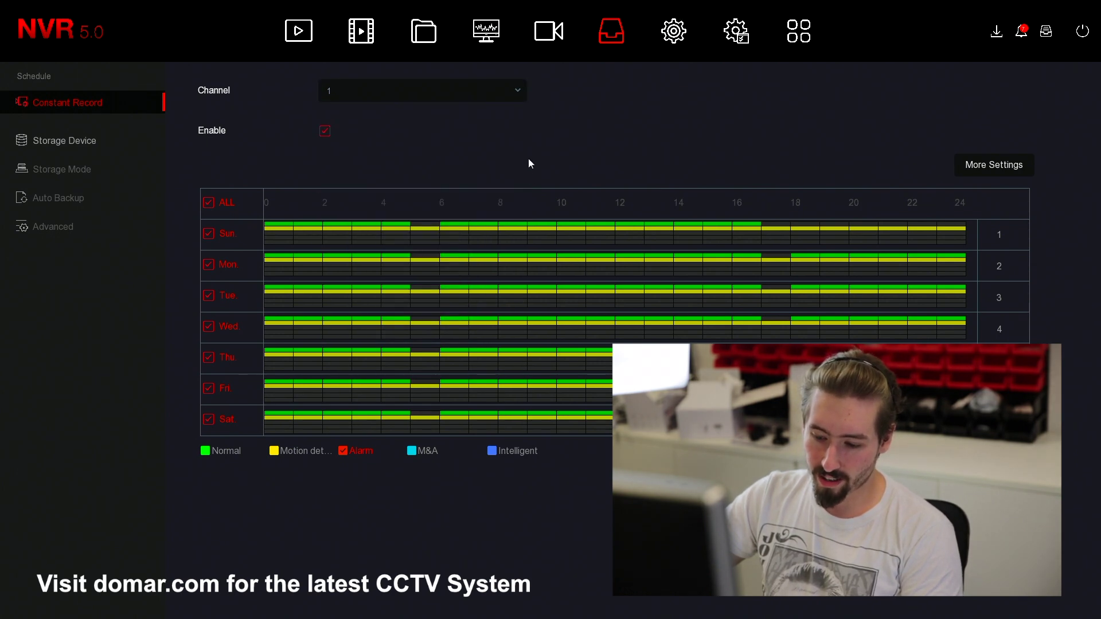
click(523, 97)
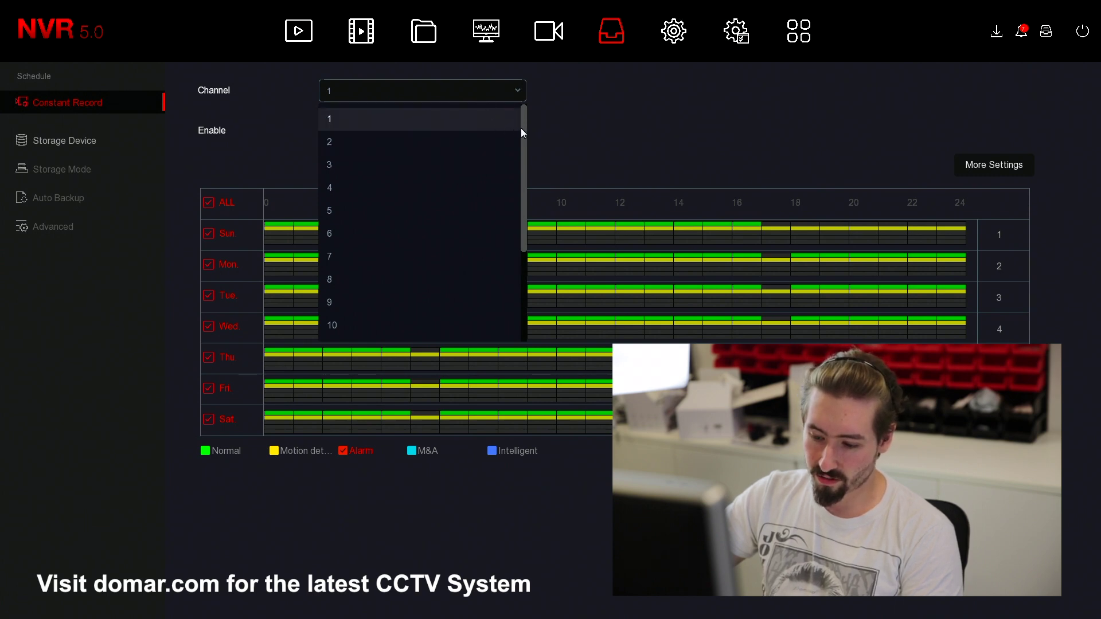
drag(525, 174, 522, 222)
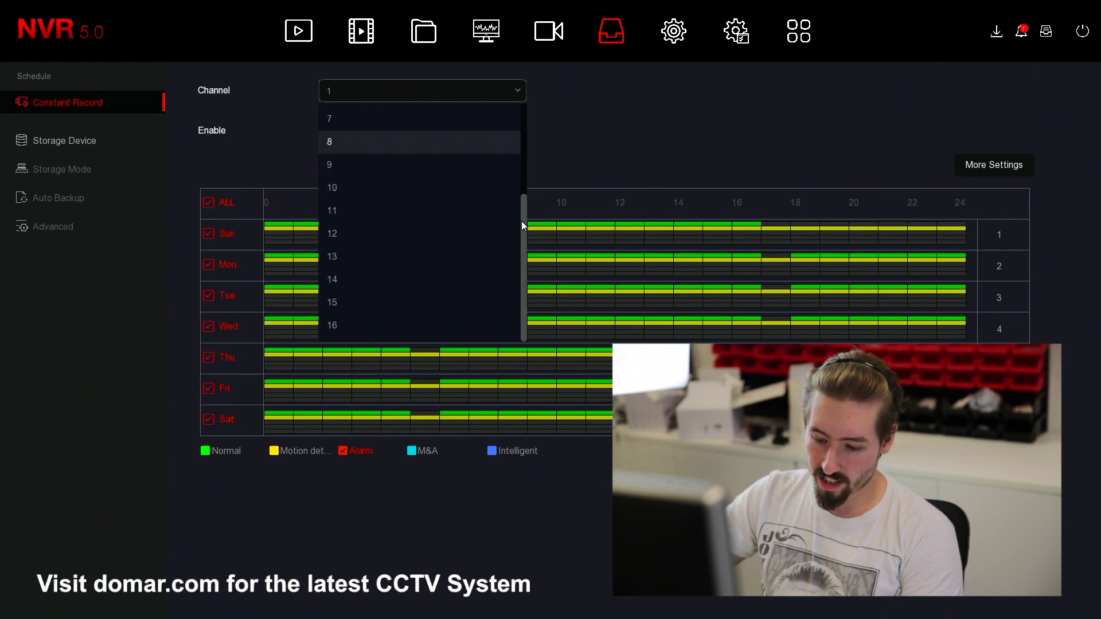
click(528, 230)
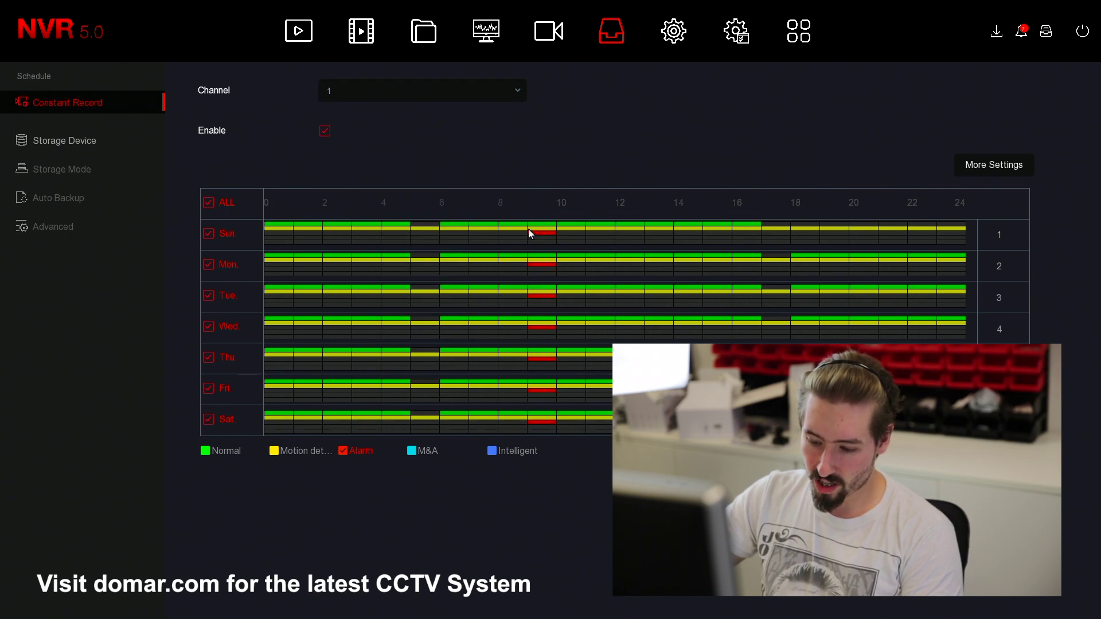
click(394, 98)
click(651, 172)
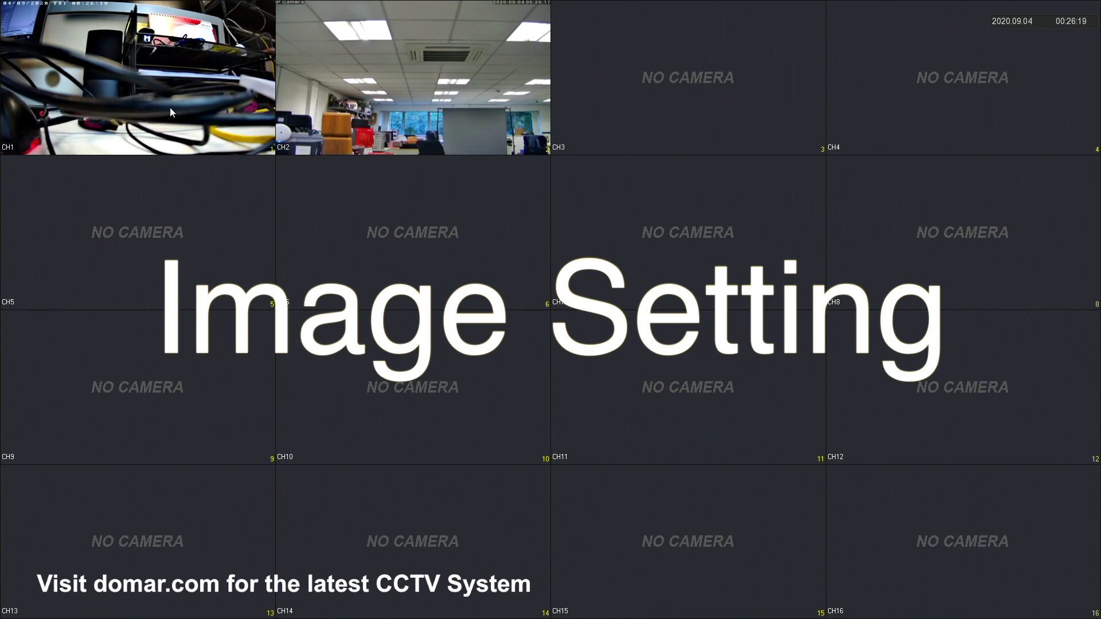
- Bring up the main menu and open Camera > Image for channel 1
right_click(170, 108)
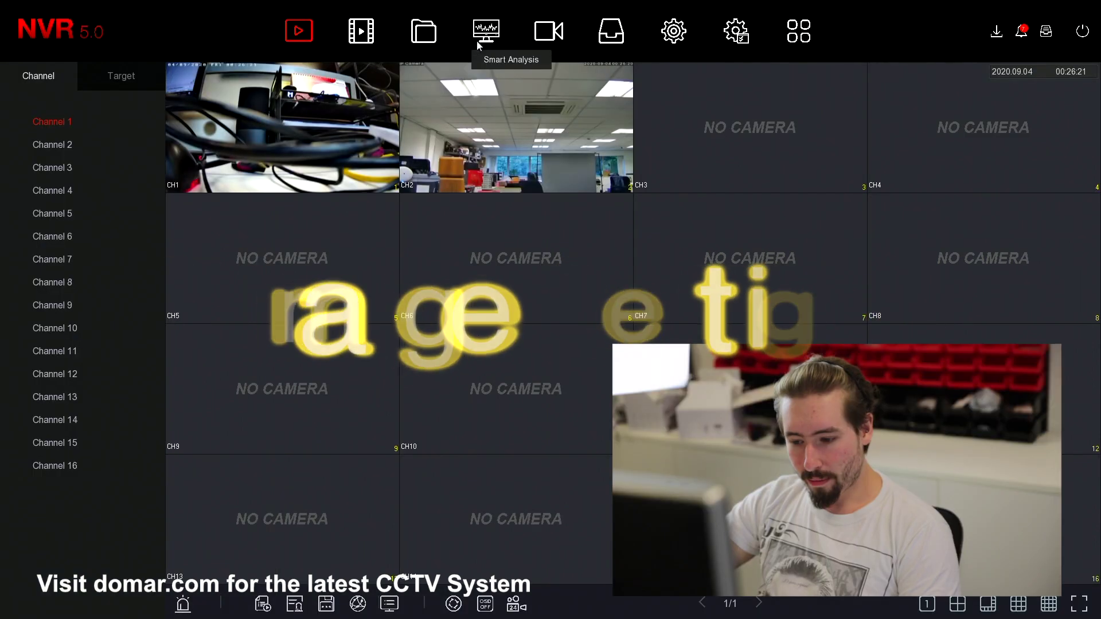
click(548, 33)
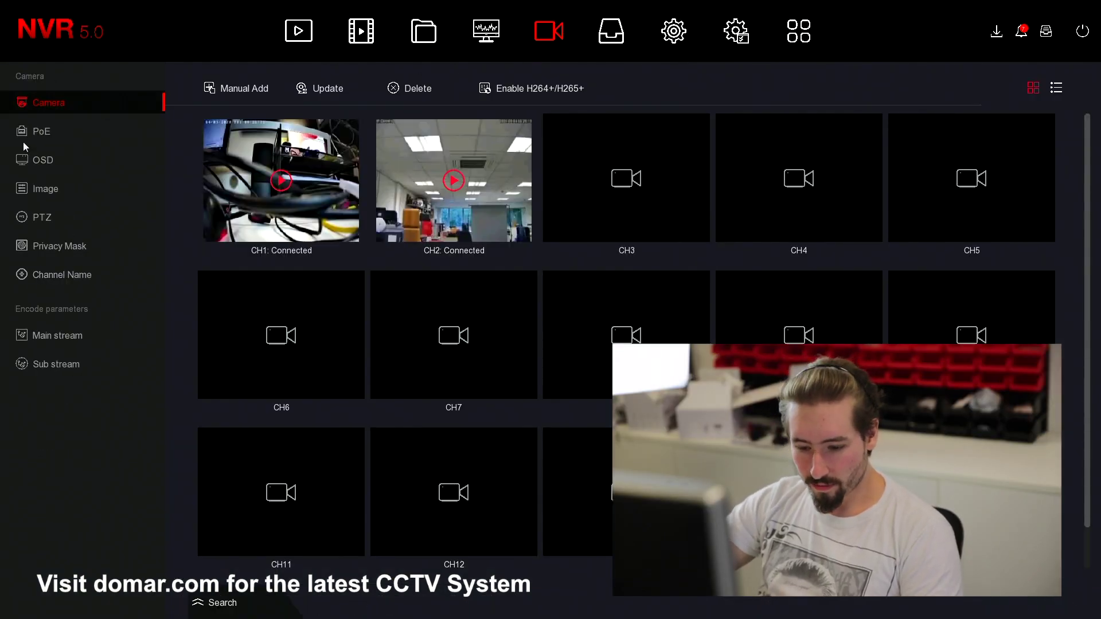
click(50, 190)
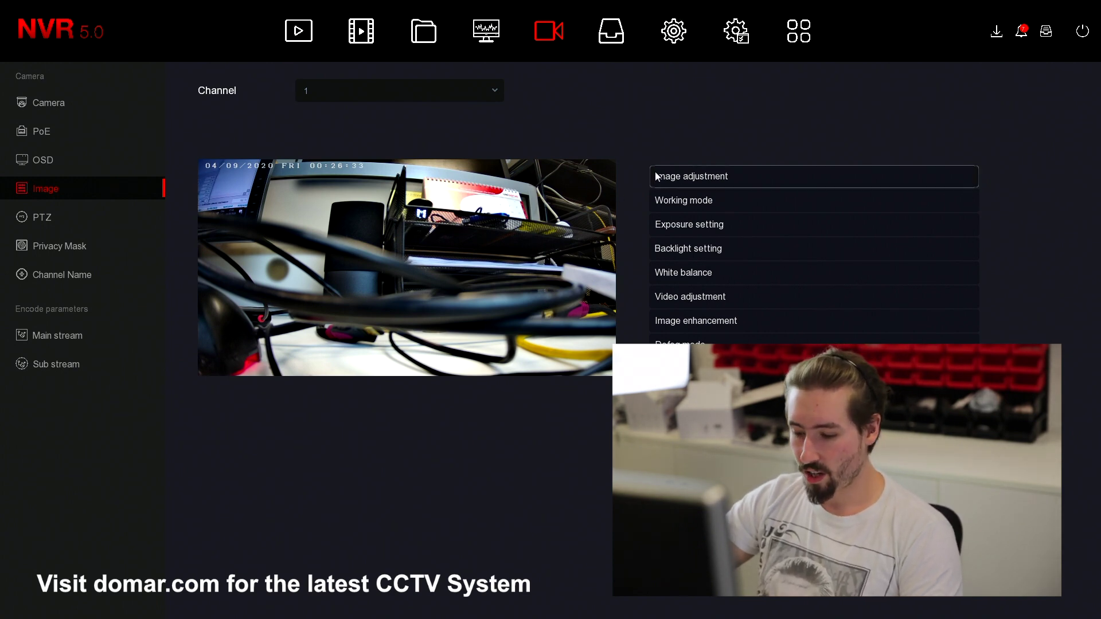
- Lower channel 1's brightness to 67 and contrast to 52 in Image adjustment
click(677, 181)
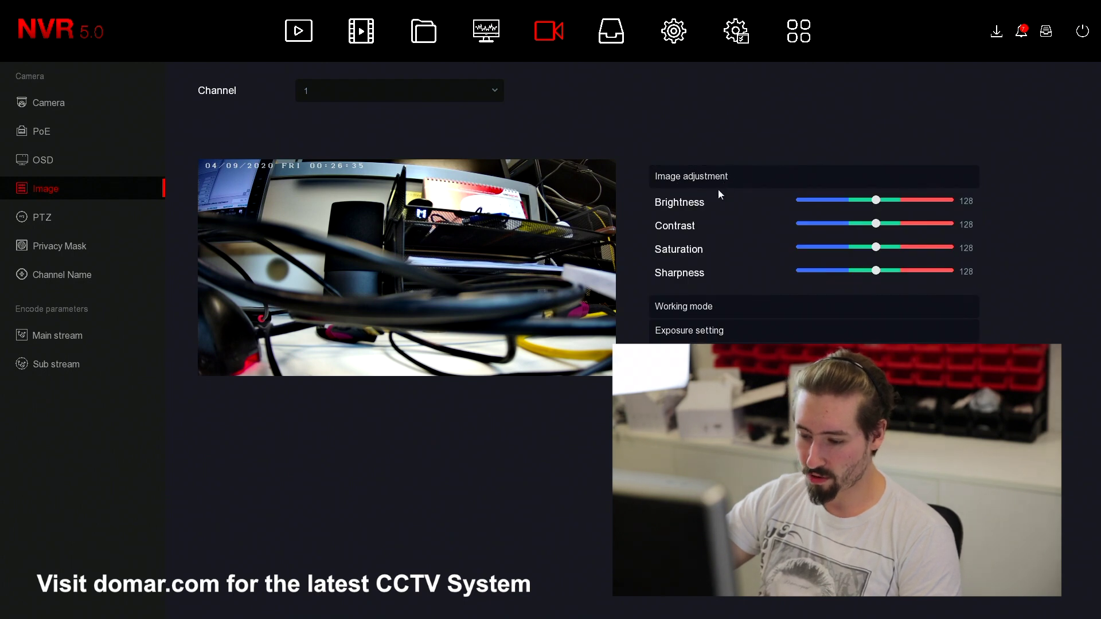
drag(873, 202, 896, 204)
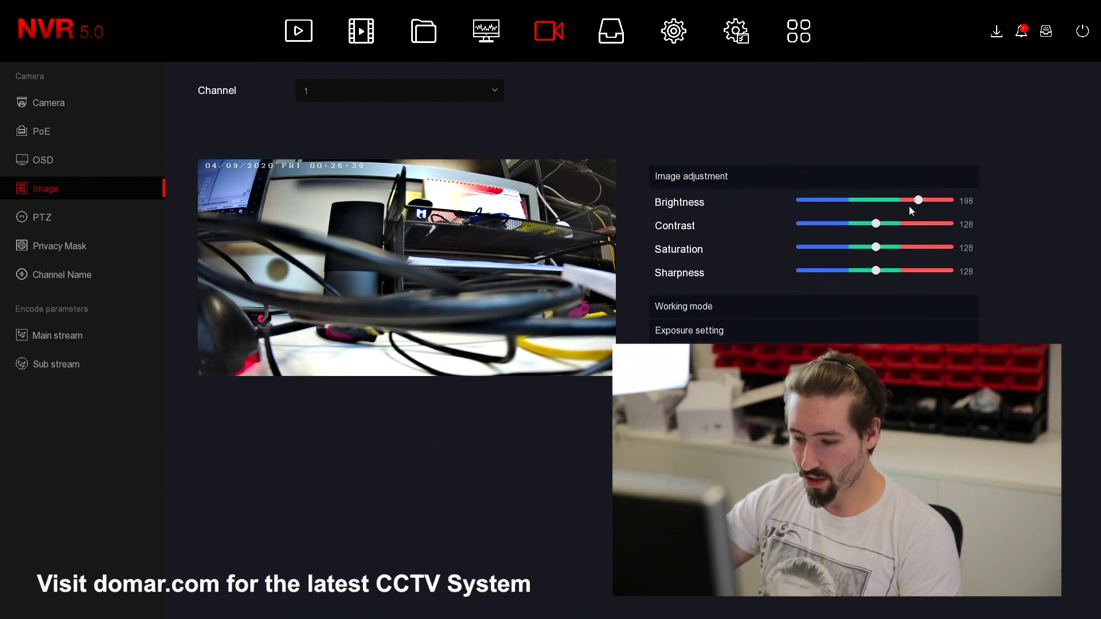
drag(918, 200, 830, 224)
click(867, 224)
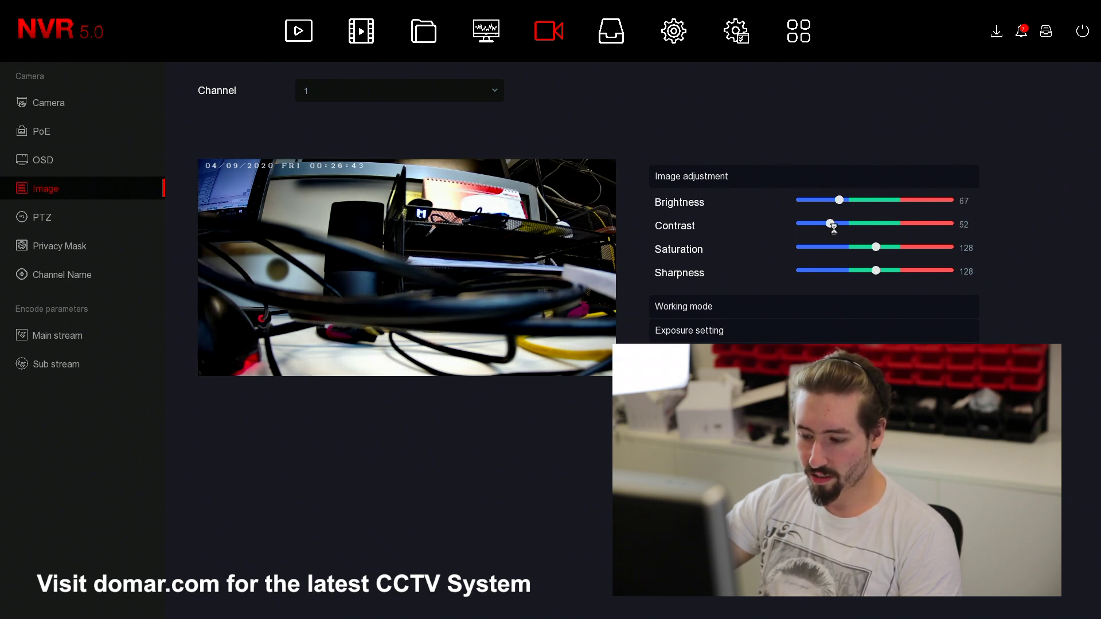
click(695, 309)
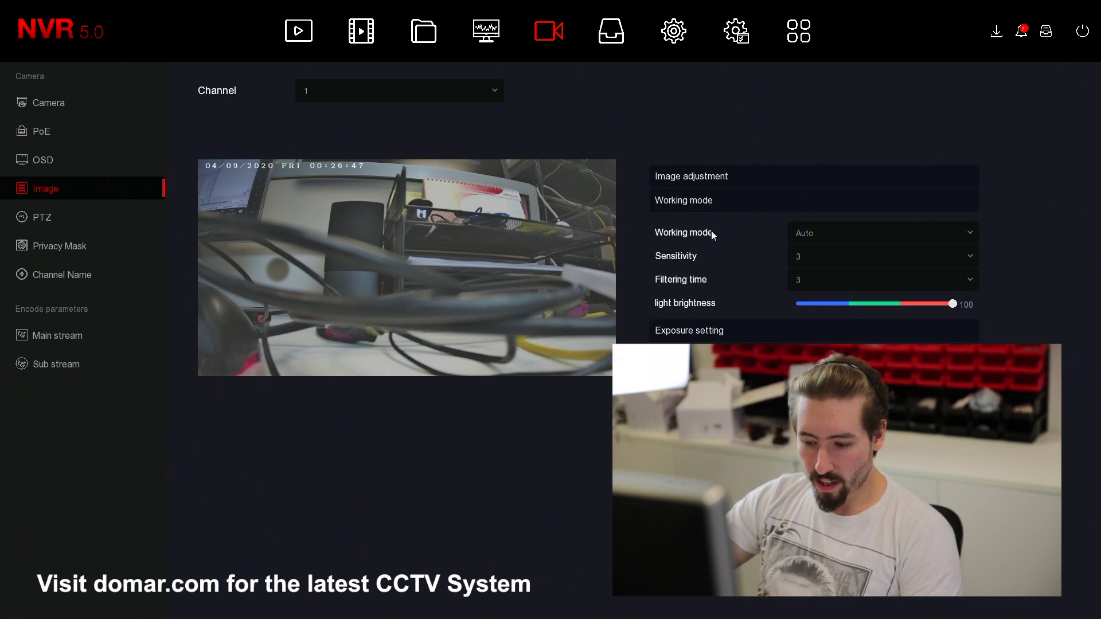
- Set channel 1's working mode to Night and apply it
click(820, 235)
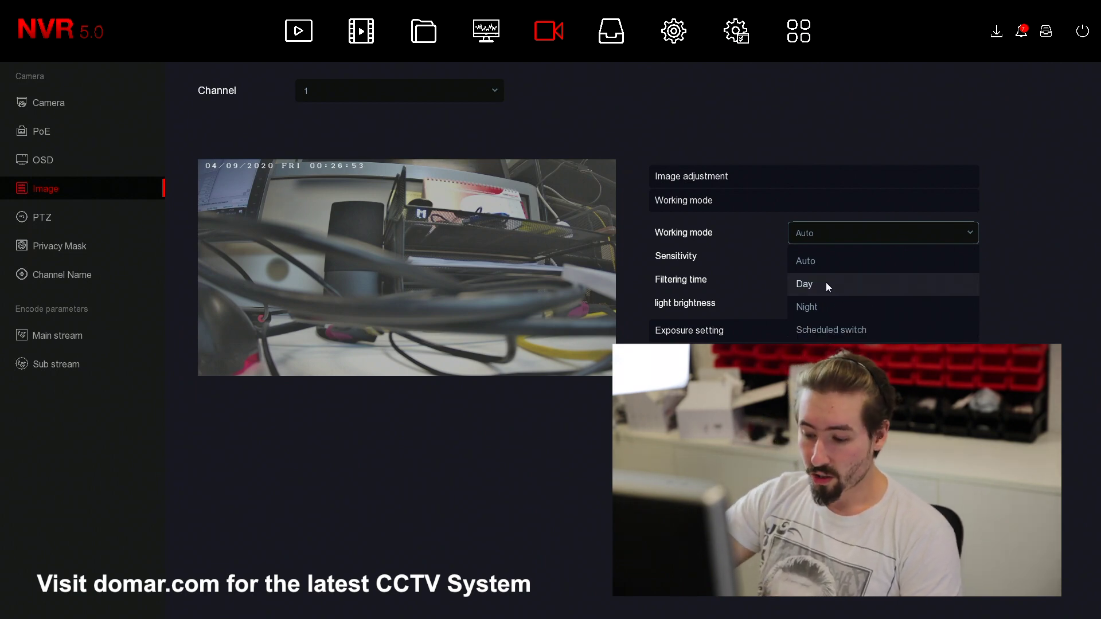
click(866, 262)
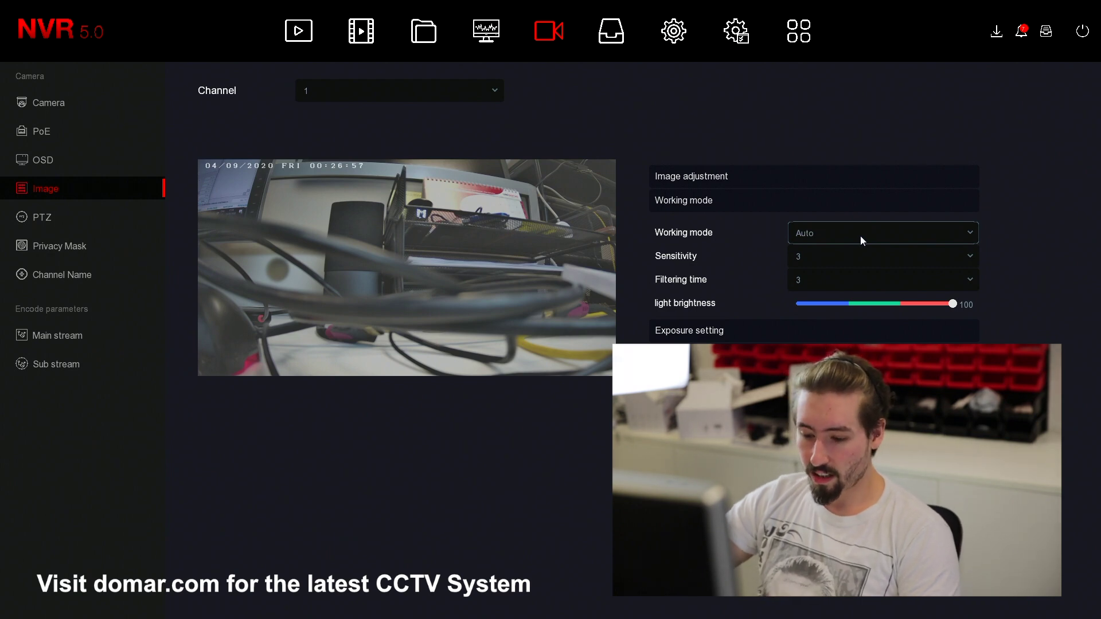
click(860, 236)
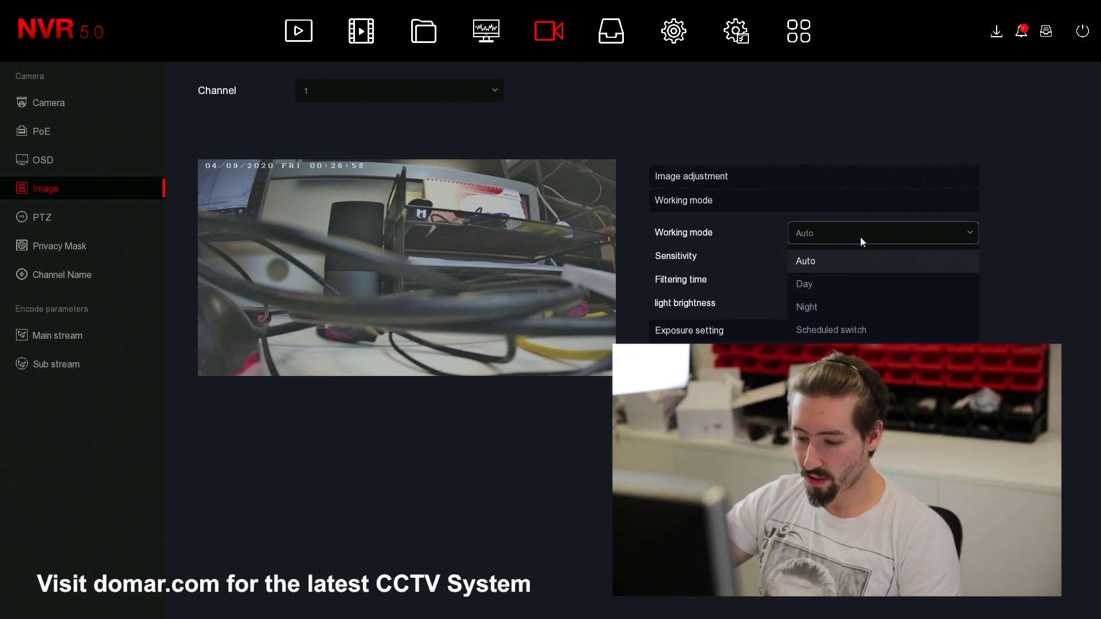
click(821, 300)
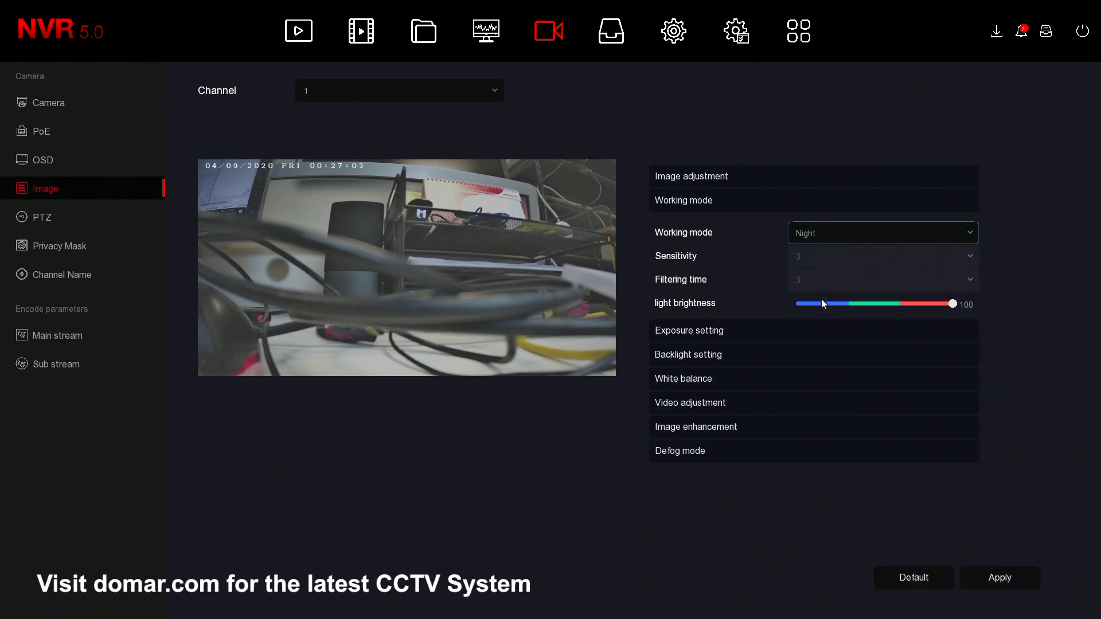
click(1003, 582)
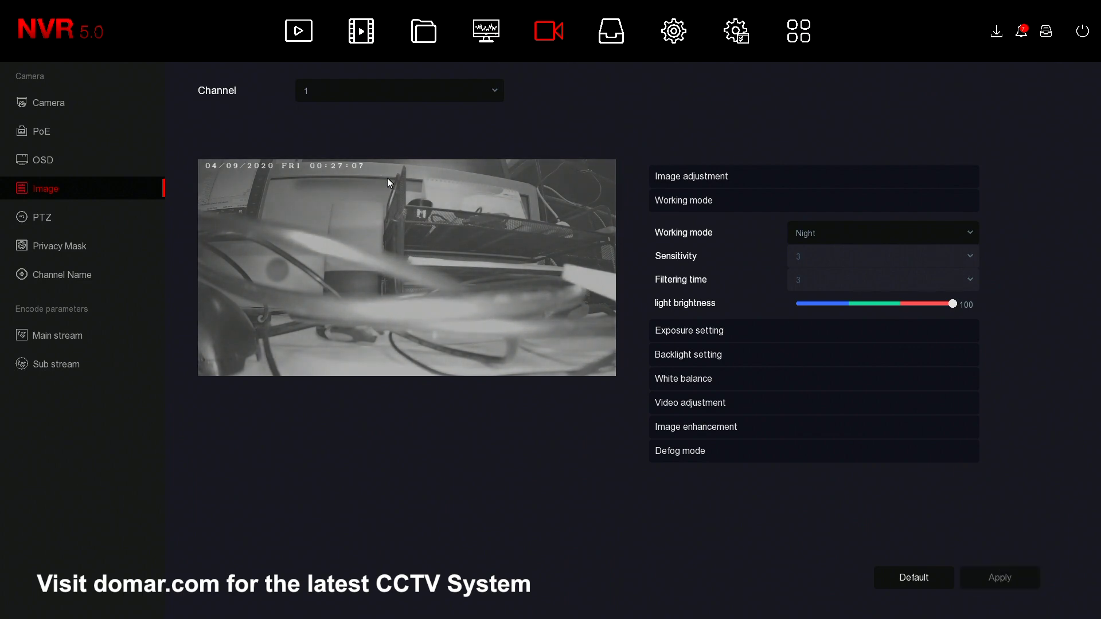
- Return the working mode to Auto and set light brightness to 84
click(838, 241)
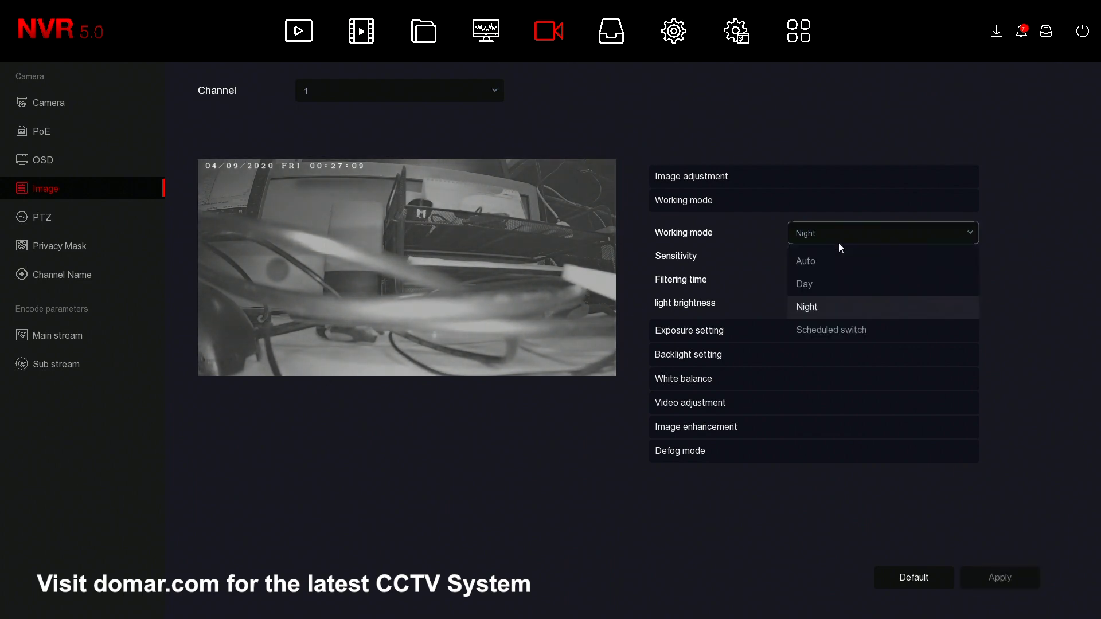
click(810, 258)
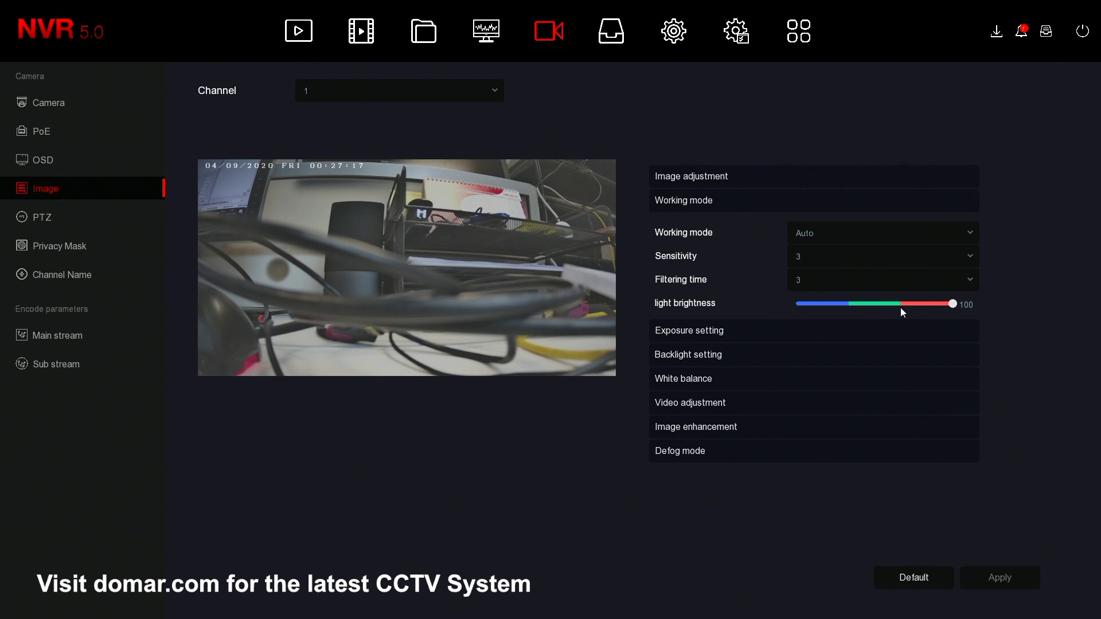
click(863, 304)
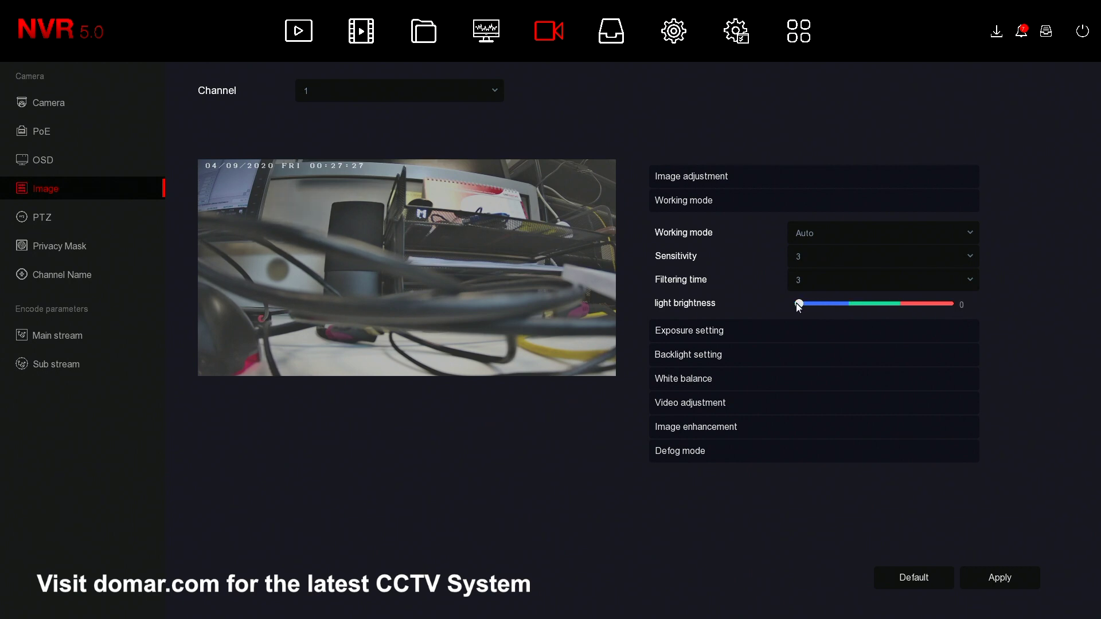
click(920, 304)
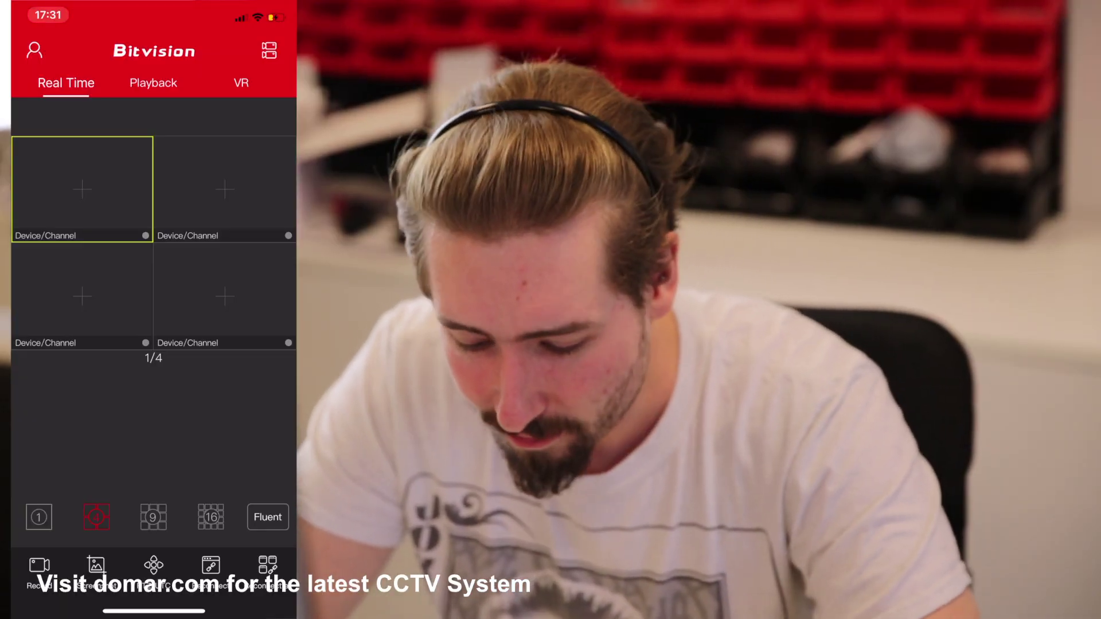
- Open the Bitvision side menu to start adding the recorder under Device
click(34, 51)
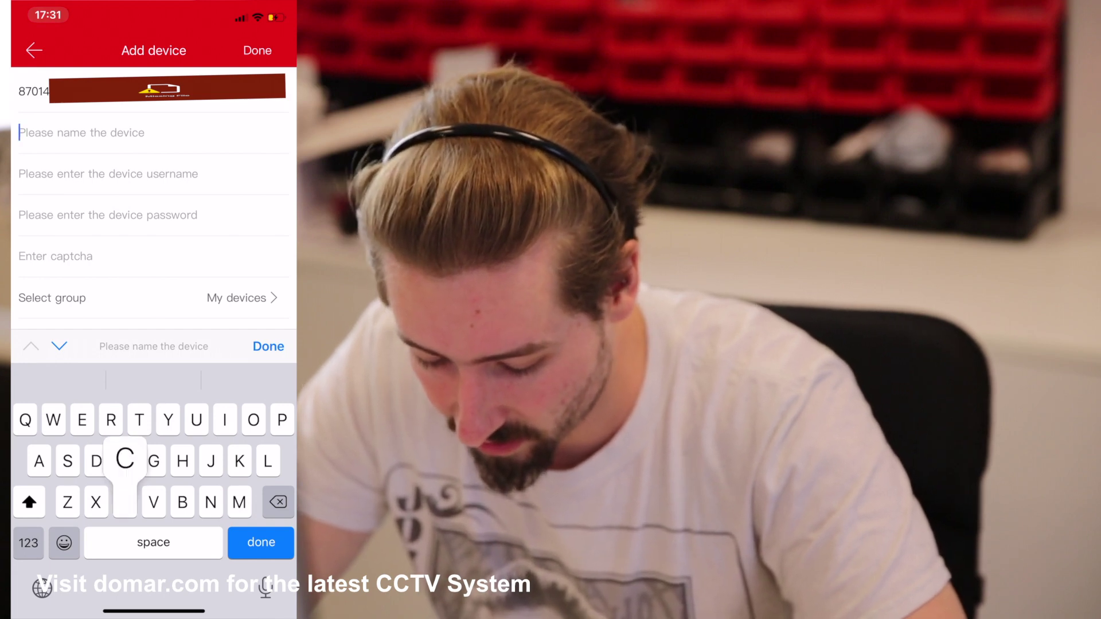
- Name the device CCTV and enter the recorder's username, password and the on-screen captcha
text(Cctv)
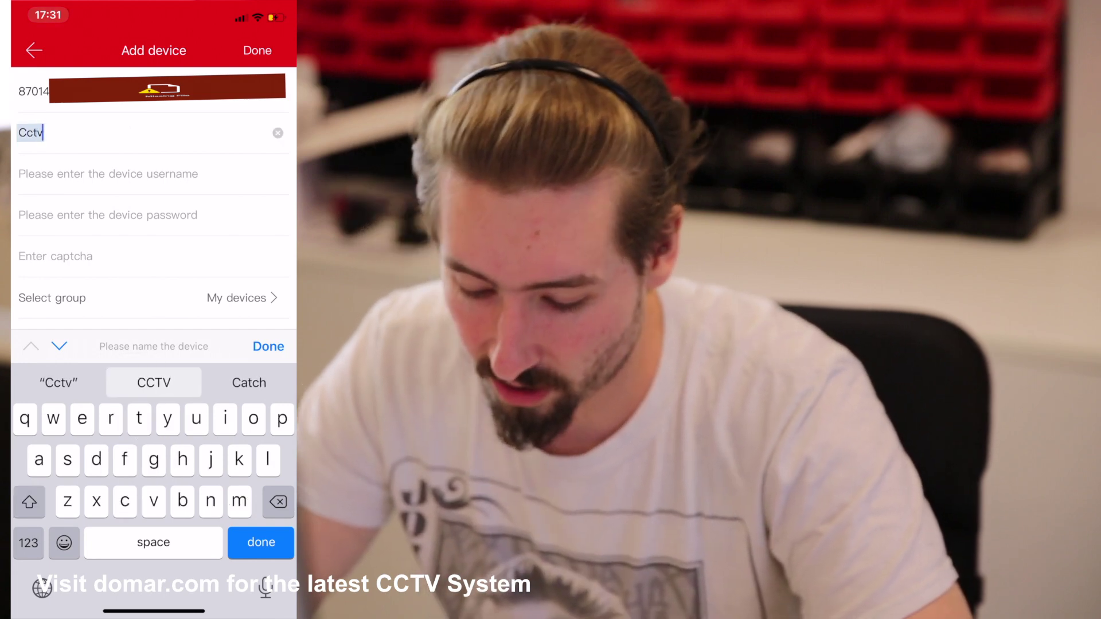
click(109, 174)
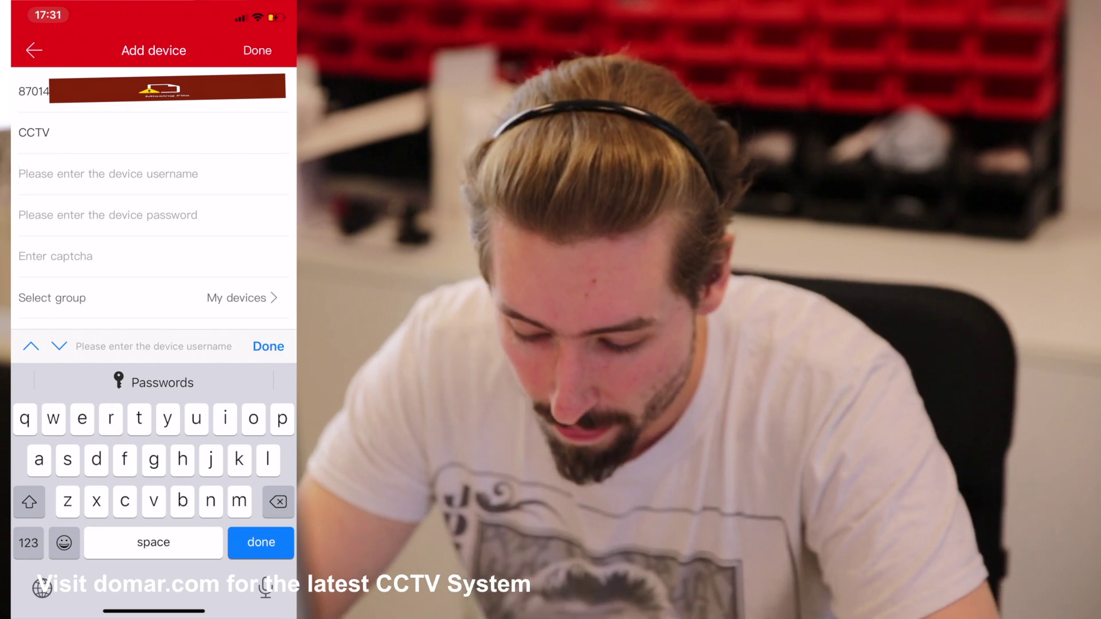
text(admin)
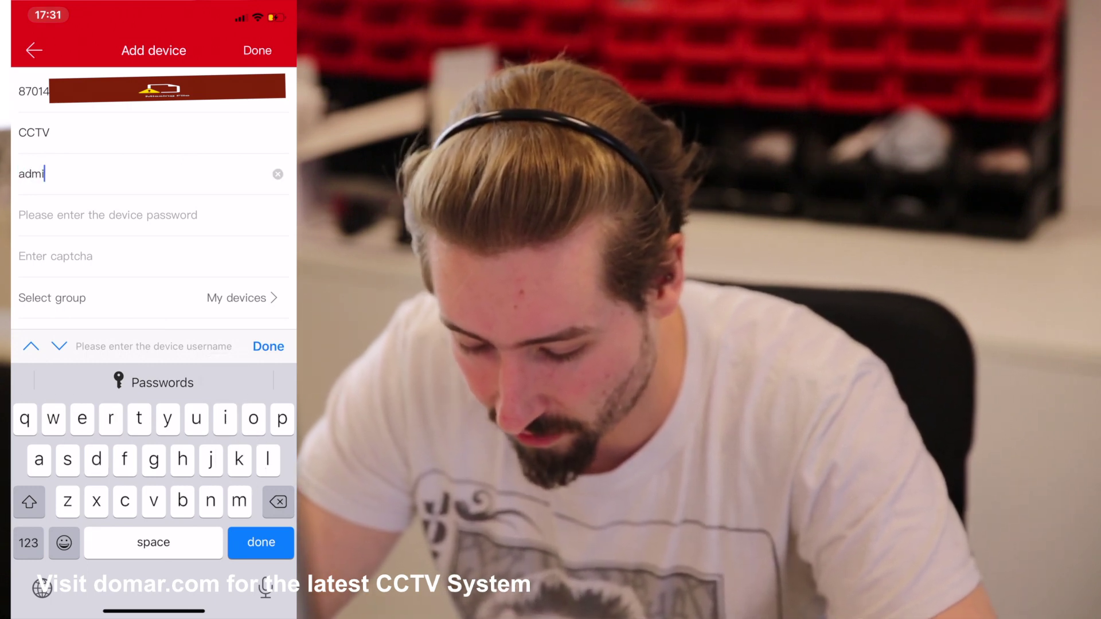
click(108, 216)
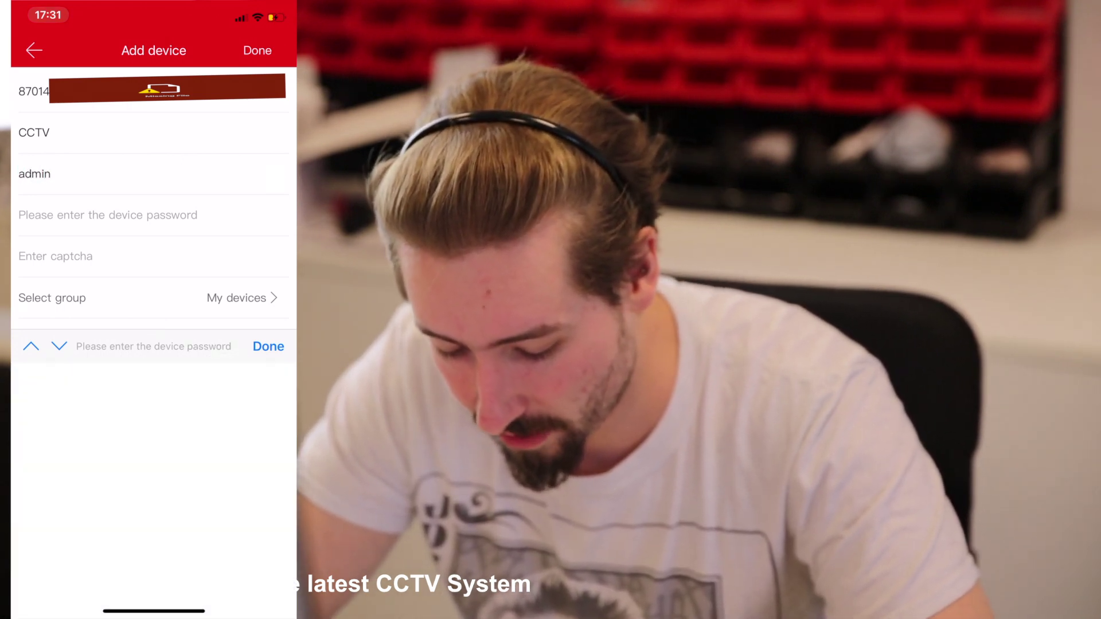
text(********)
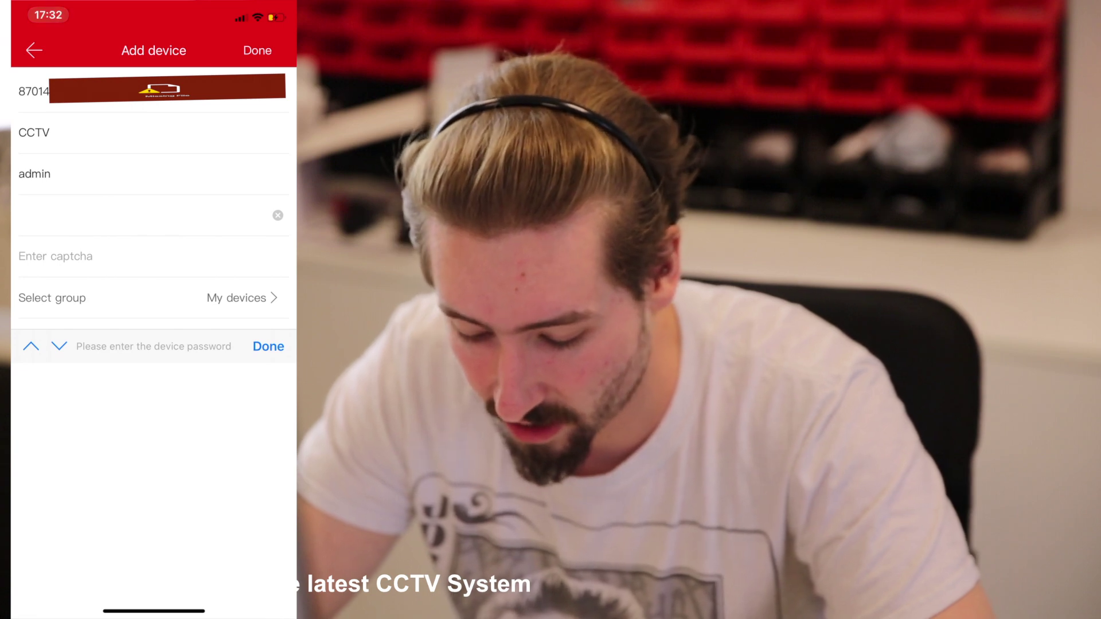
click(55, 257)
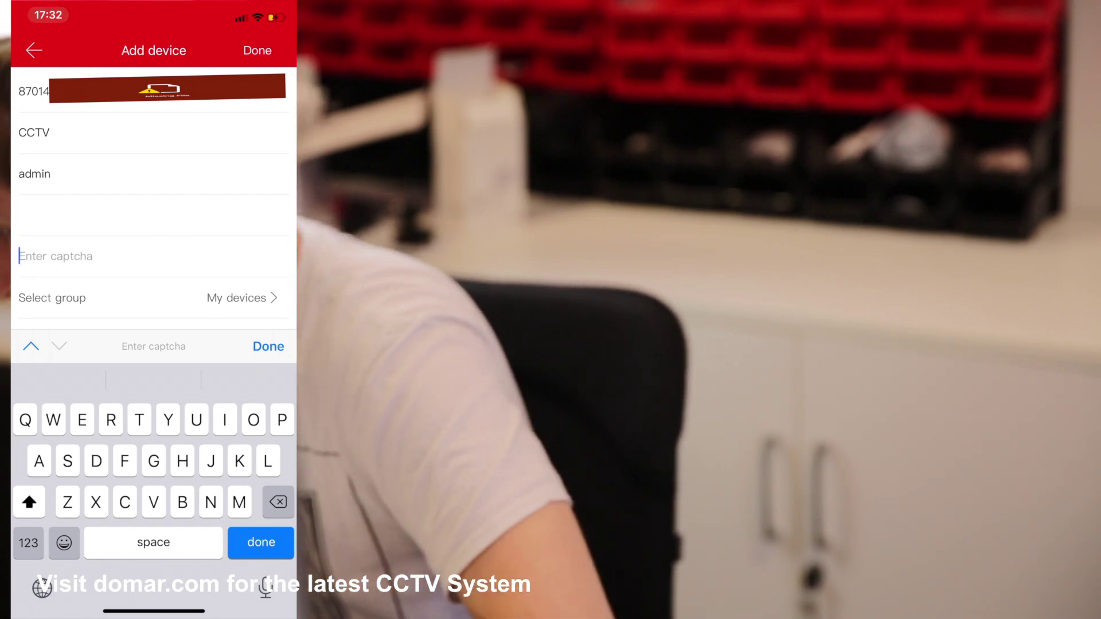
text(481C5A)
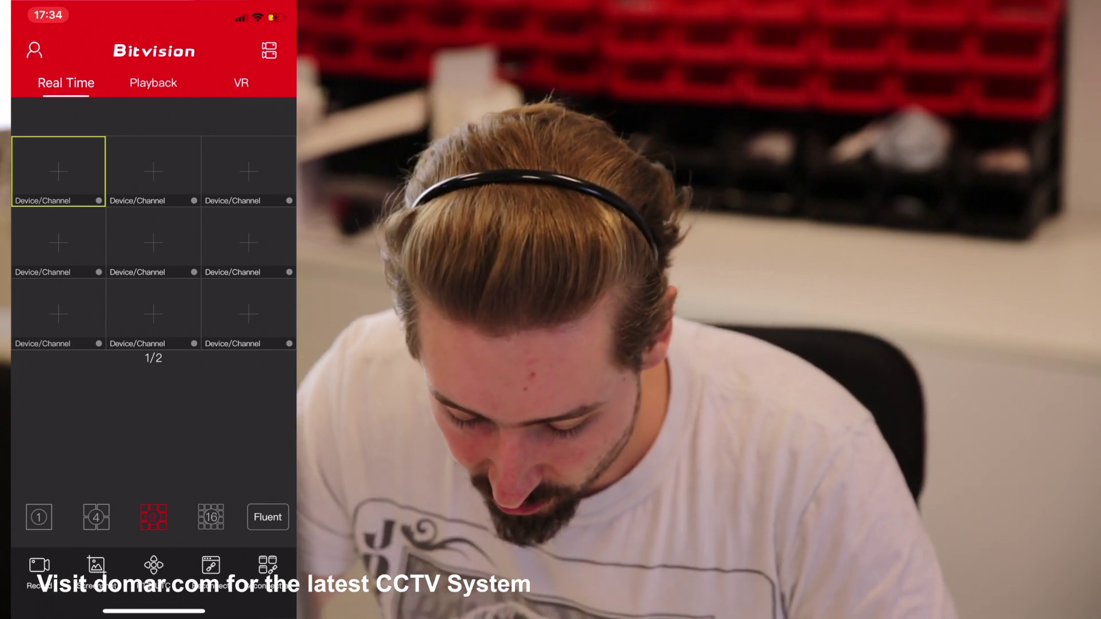
- Assign the CCTV,CH1 and CCTV,CH2 live views to cells of the Real Time grid
click(34, 50)
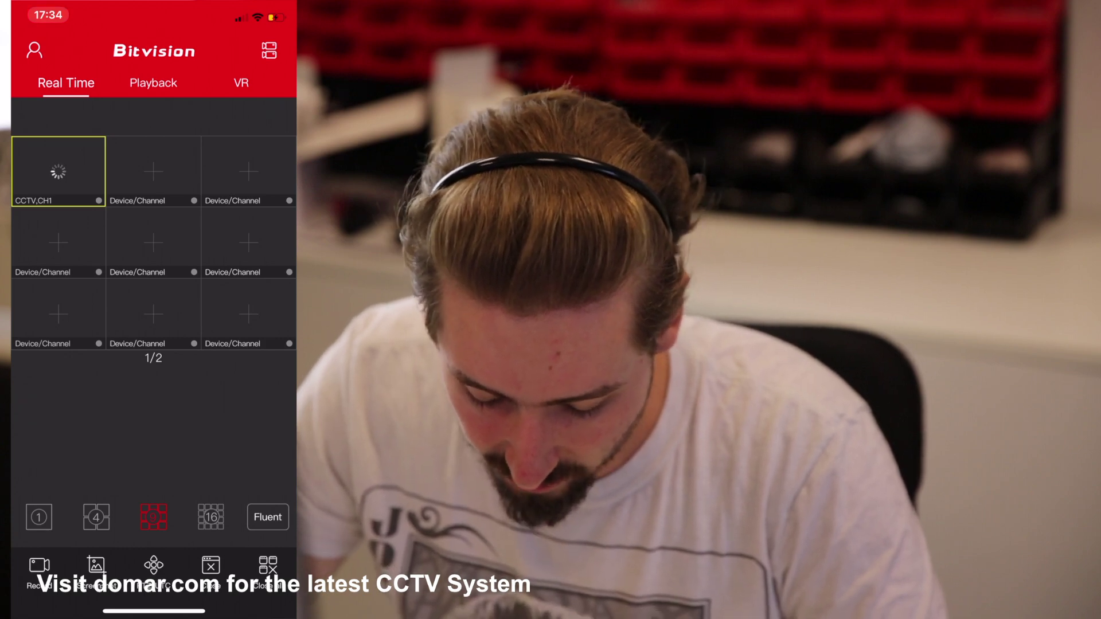
click(153, 171)
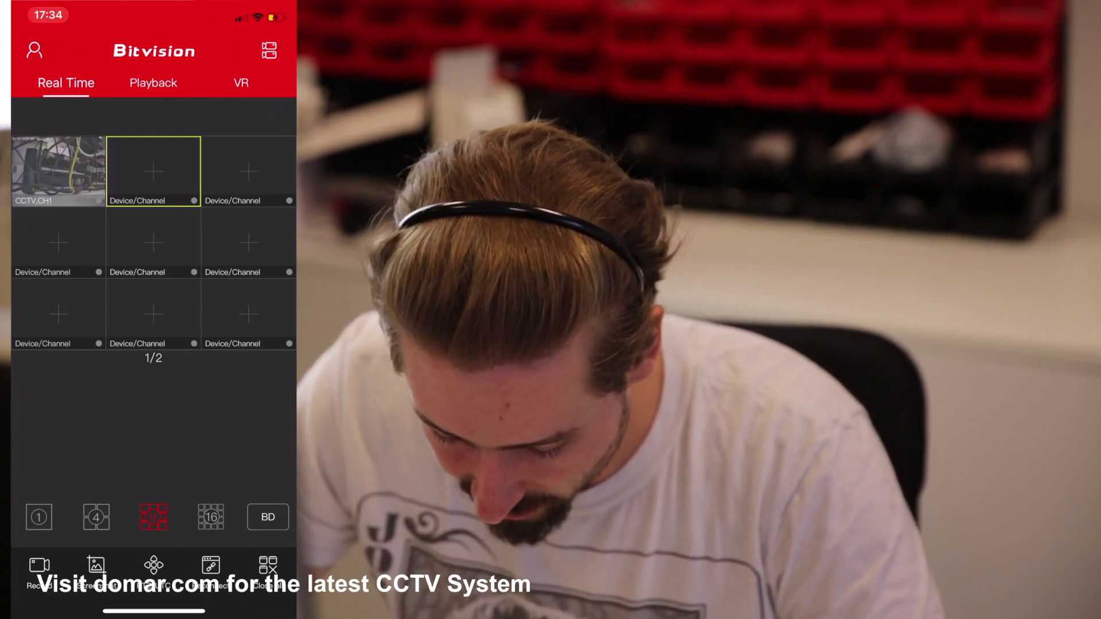
click(58, 171)
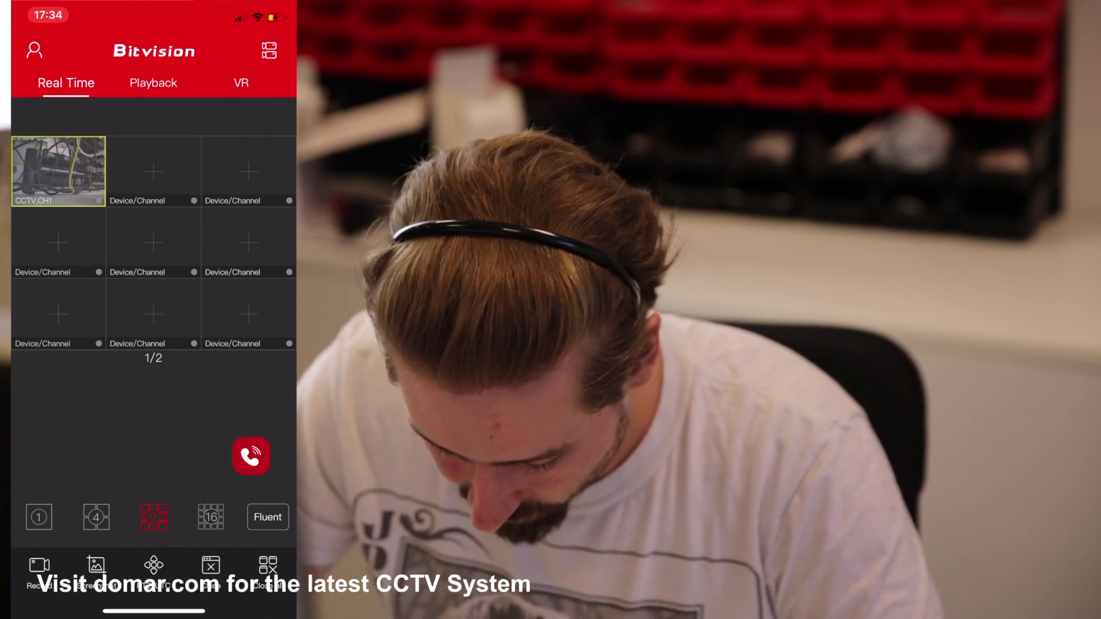
click(153, 242)
click(58, 171)
click(153, 171)
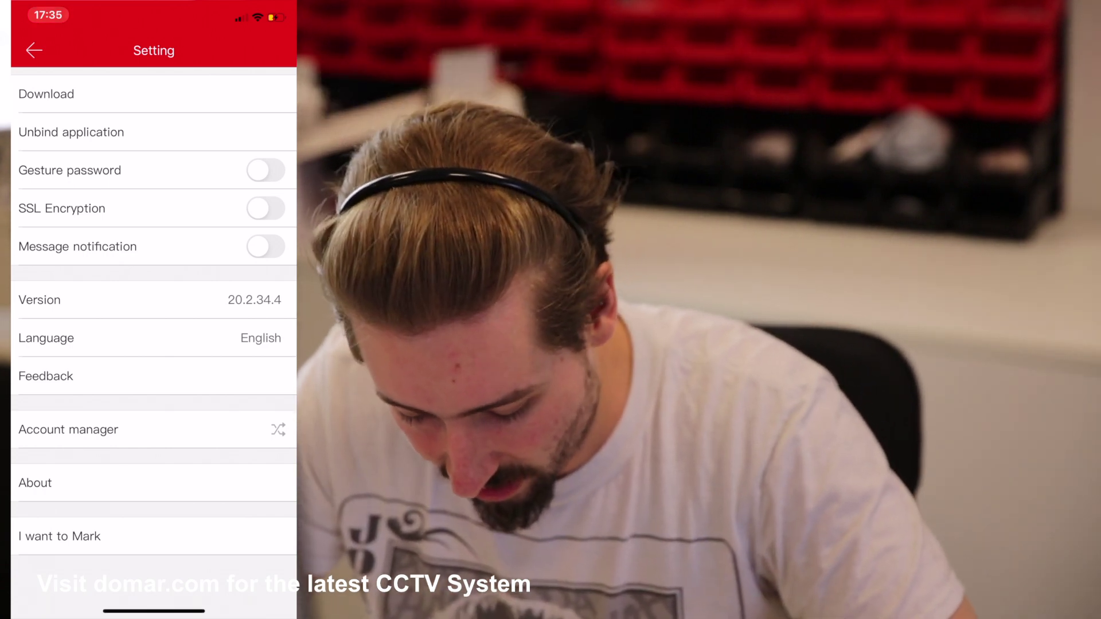
- Scroll the Setting page to review Message notification and the other app options
scroll(153, 315, down, 1)
scroll(154, 315, up, 2)
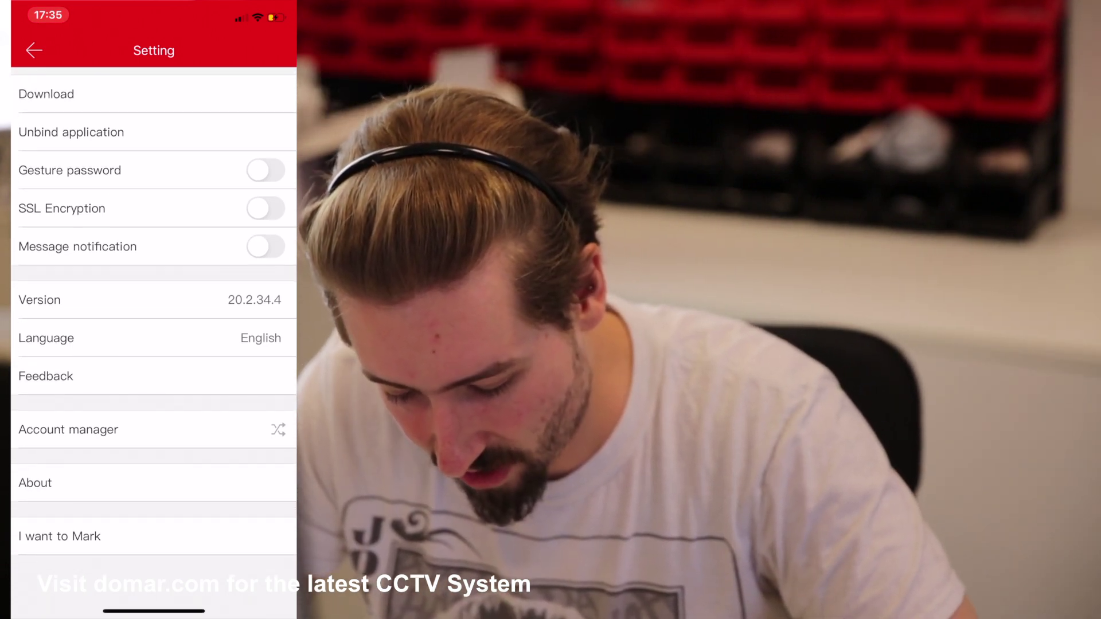